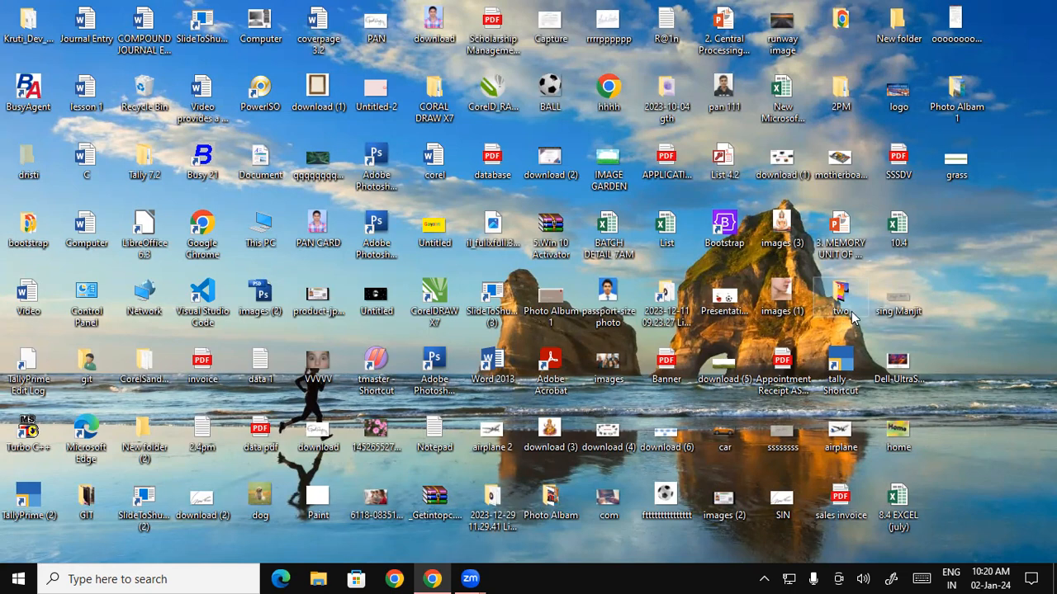
Search Google for 'what is ms access' in a new Chrome tab and expand 'What is MS Access and its uses?'.
click(438, 578)
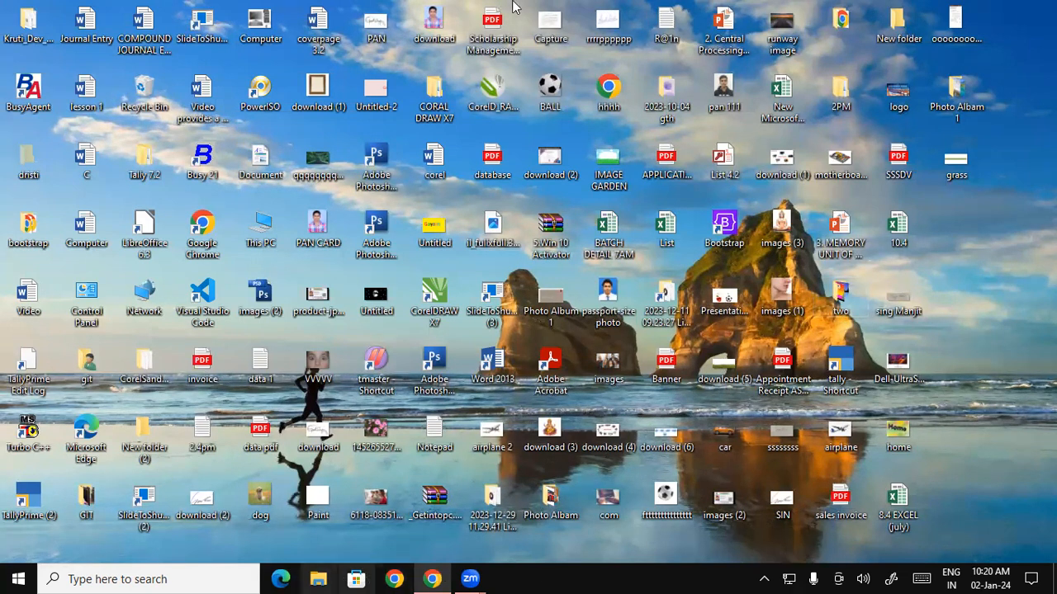
click(593, 16)
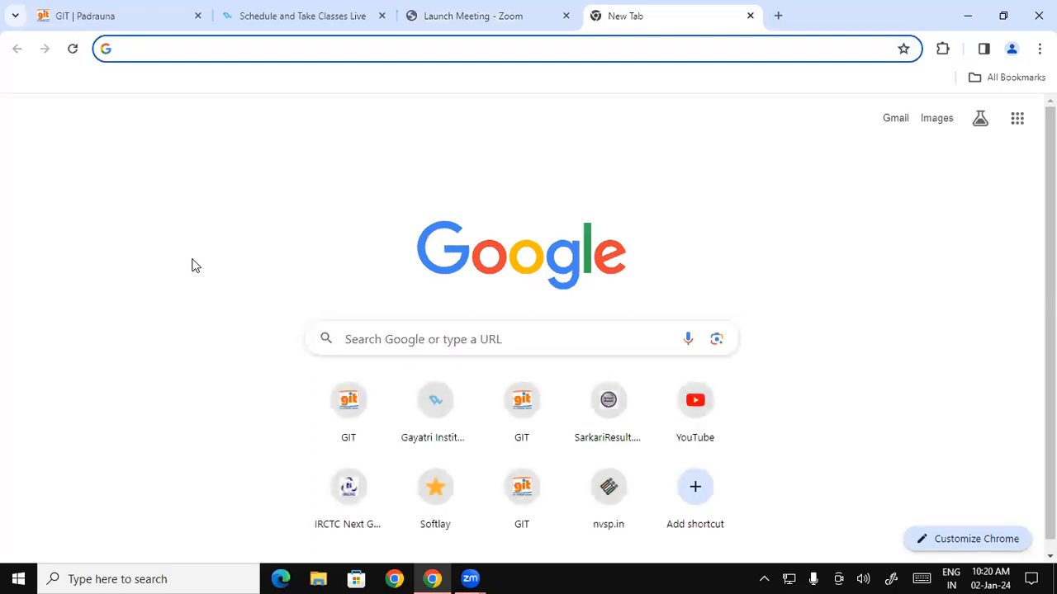
text(w)
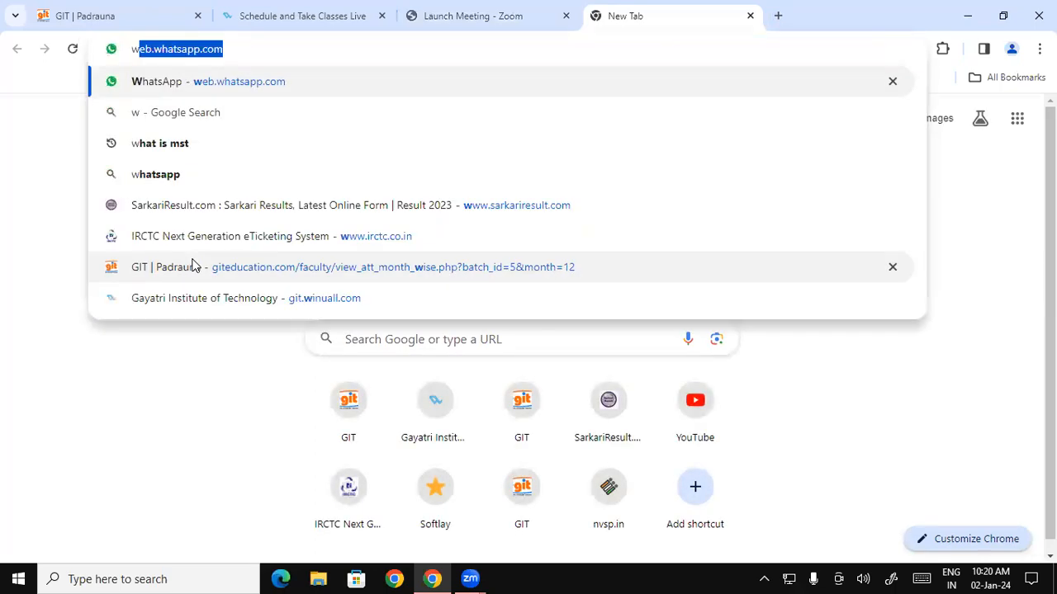
text(hat is ms)
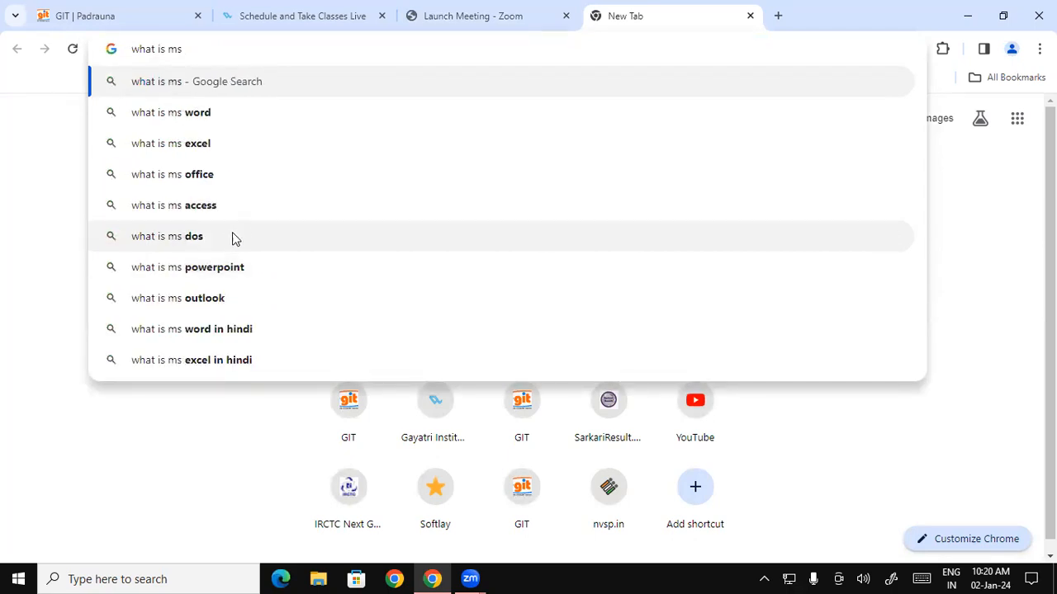
click(200, 205)
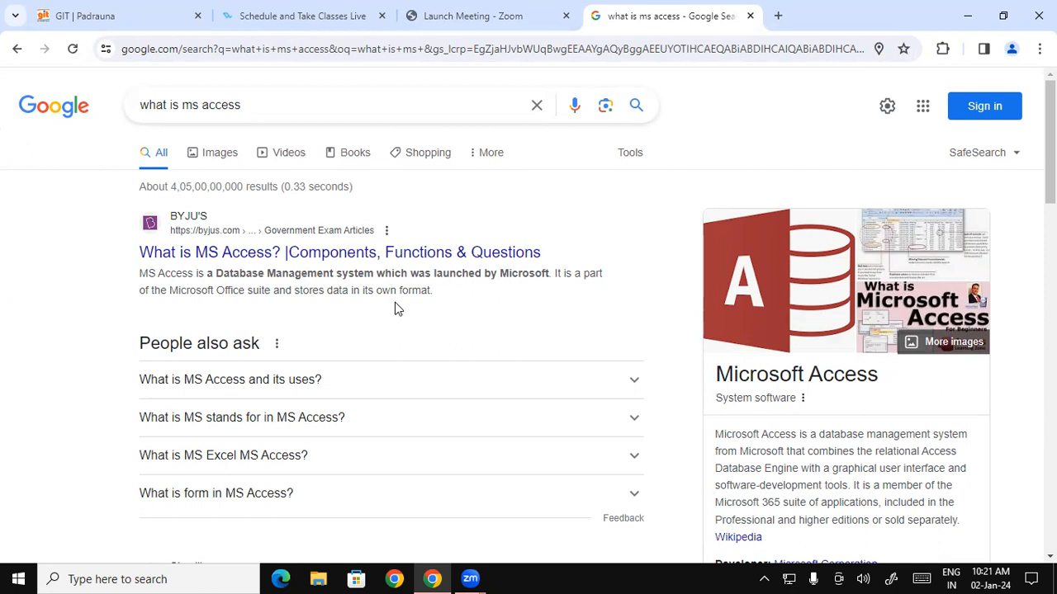
click(377, 385)
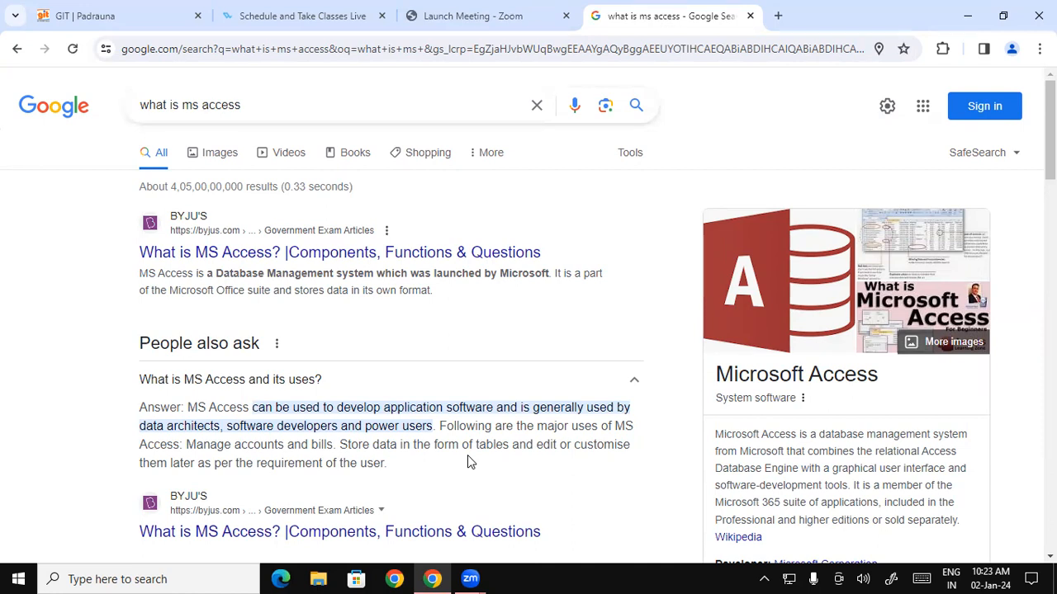
Collapse the uses answer and read the 'What is MS stands for' answer, highlighting 'Microsoft Access'.
click(635, 380)
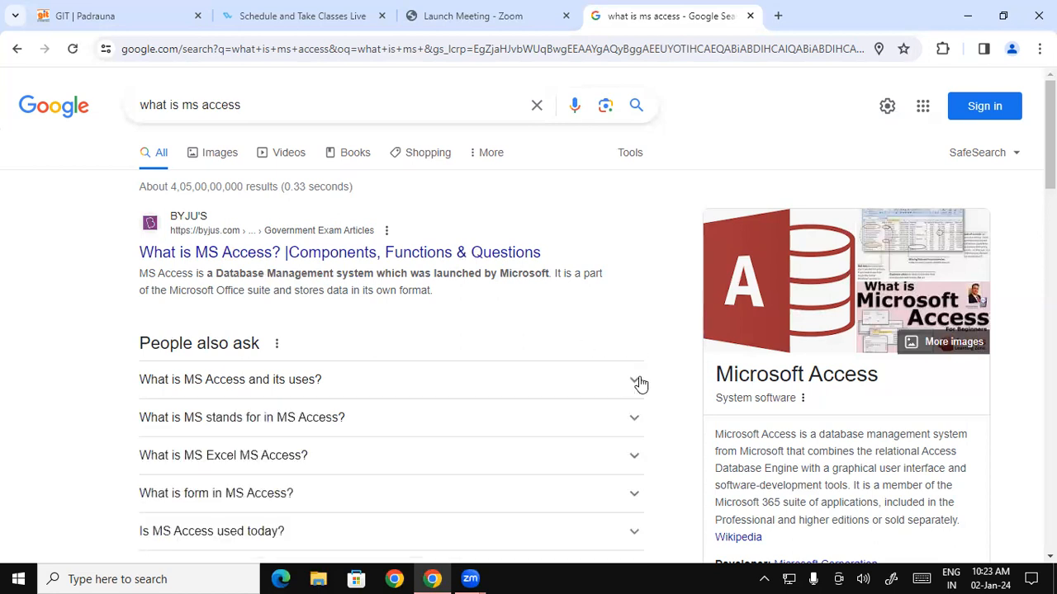
click(406, 427)
click(405, 426)
double_click(405, 427)
click(322, 477)
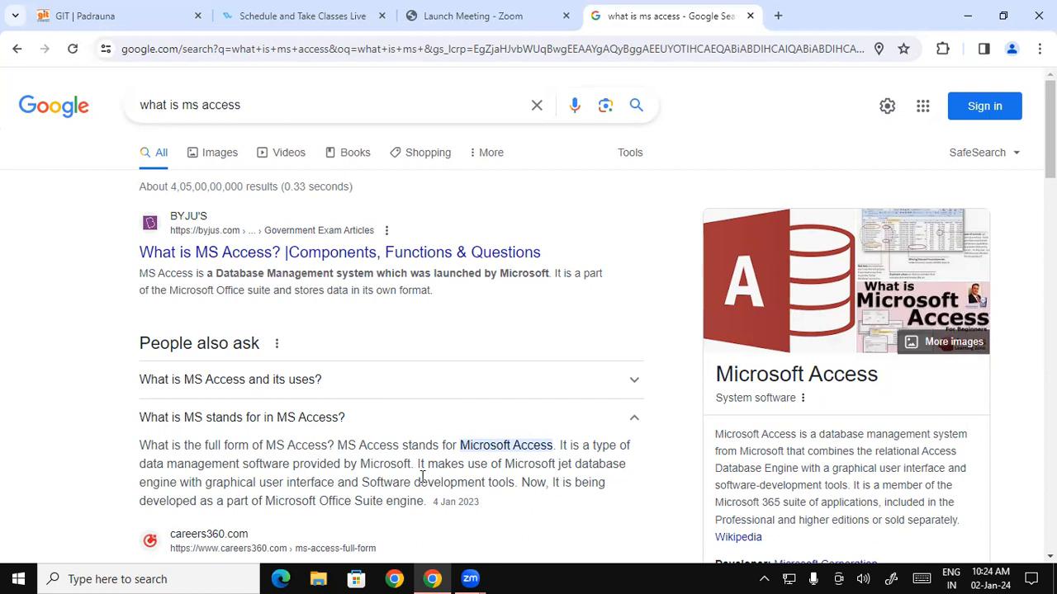
click(550, 426)
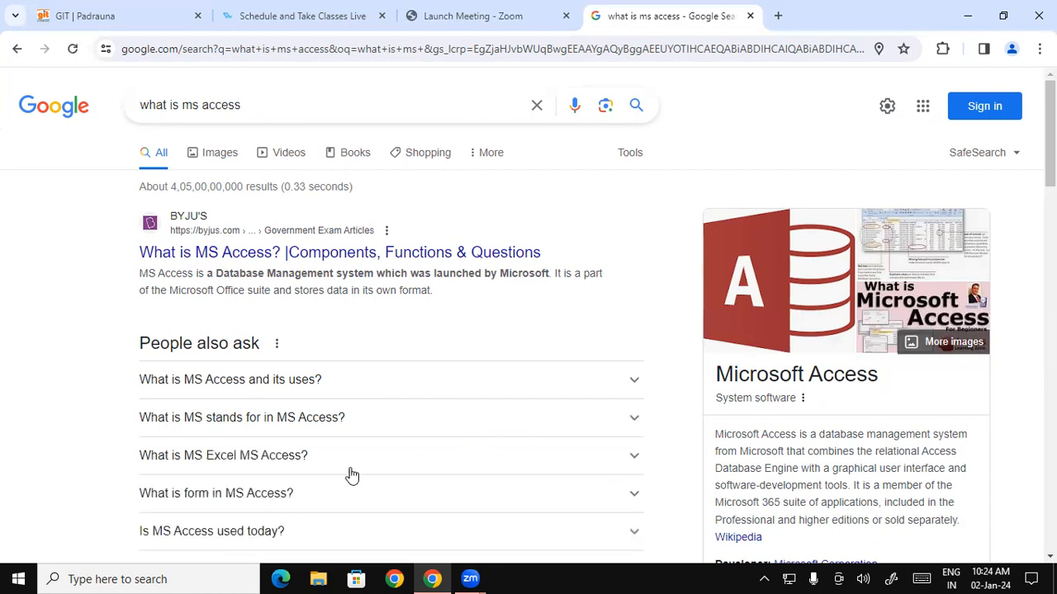
Read the 'What is MS Excel MS Access?' answer, then minimize Chrome to the desktop.
click(265, 470)
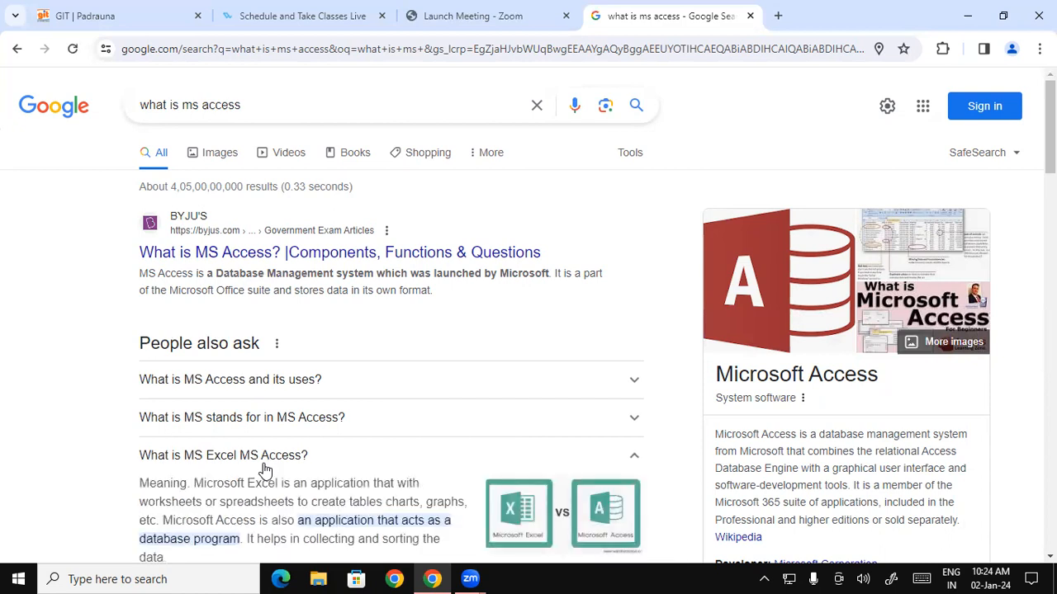
scroll(271, 468, down, 1)
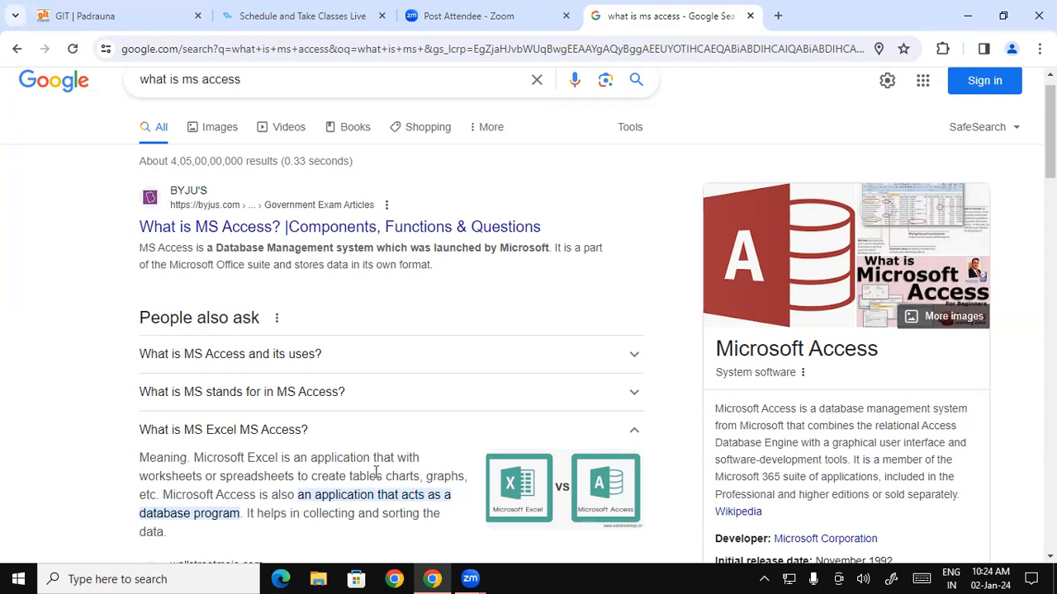
click(513, 433)
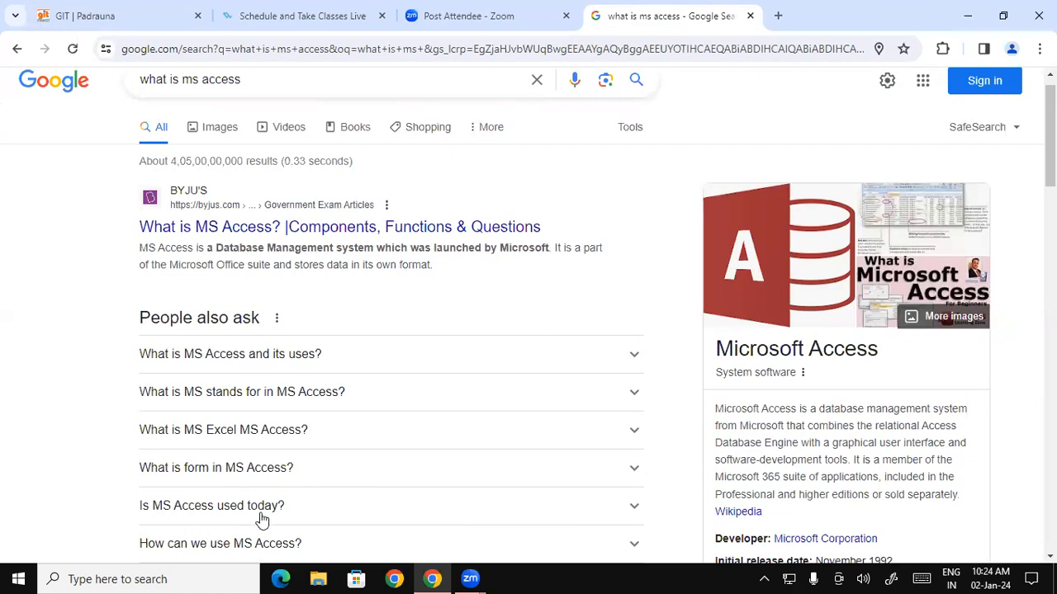
scroll(404, 471, down, 1)
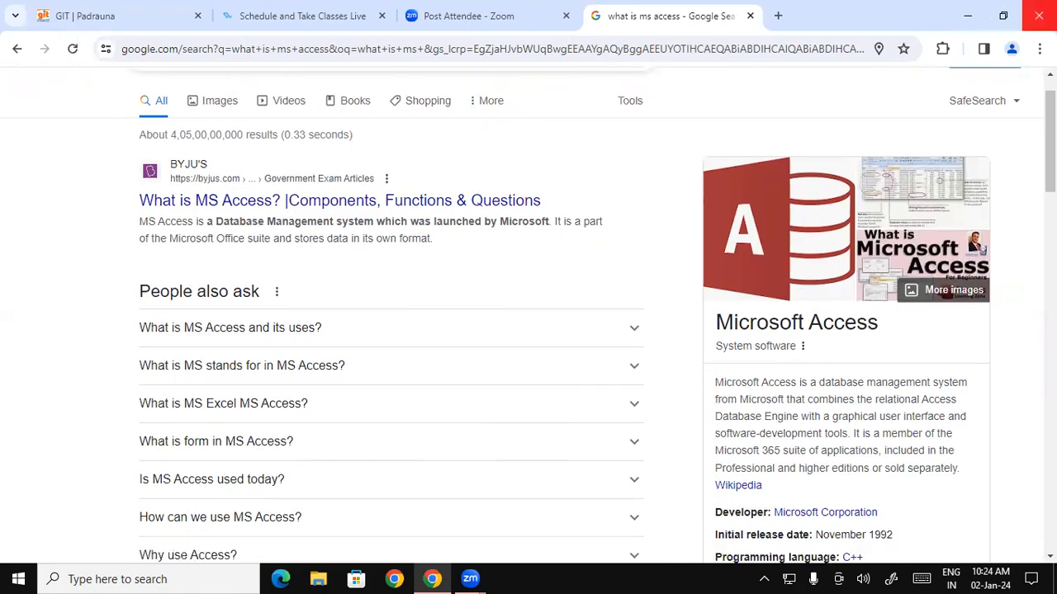
click(968, 16)
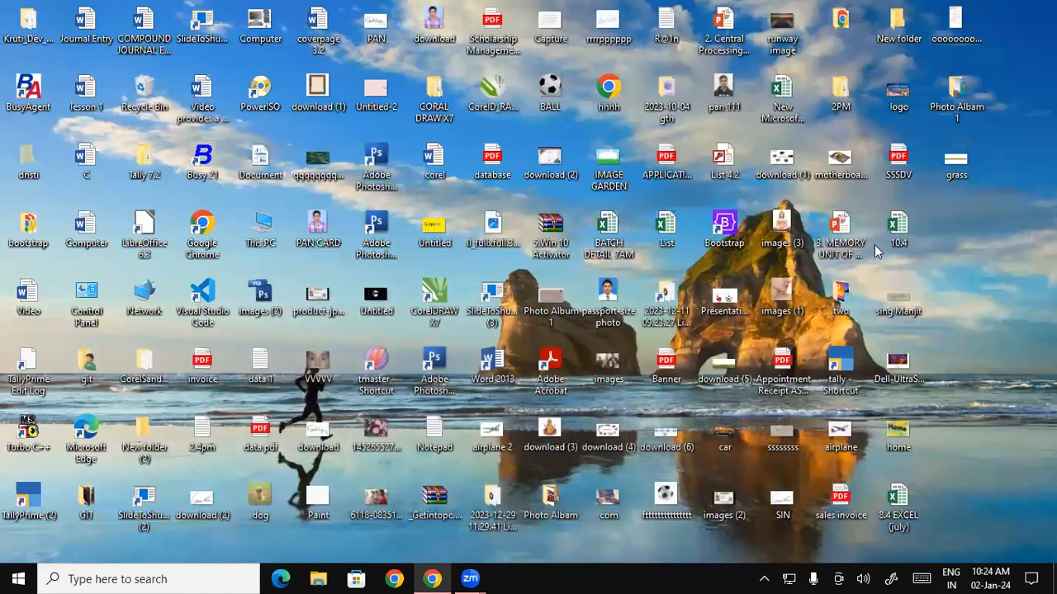
Launch Microsoft Access by running msaccess from the Windows Run dialog.
key(super+r)
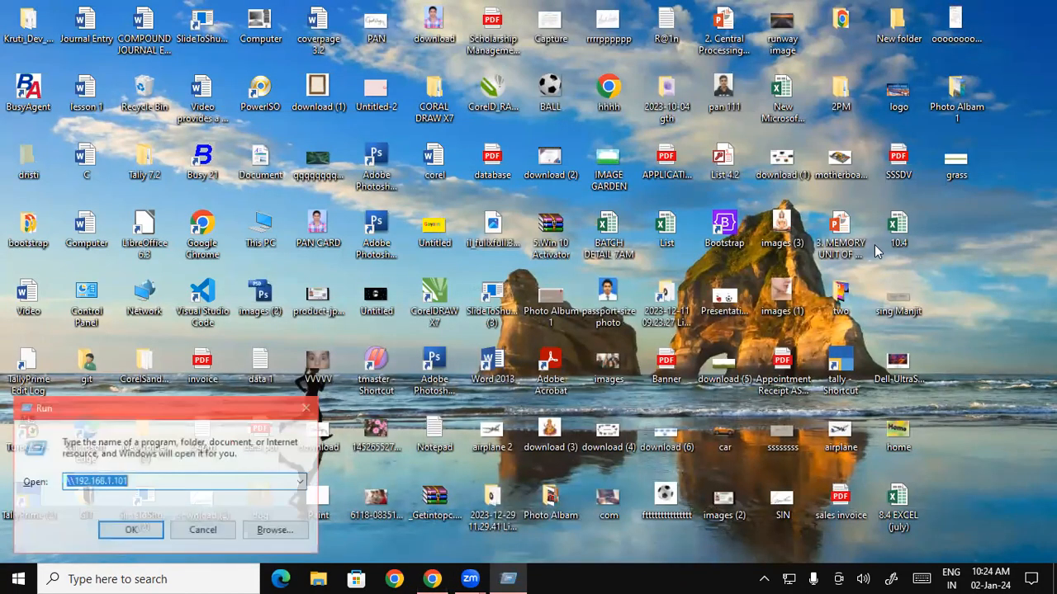
text(msa)
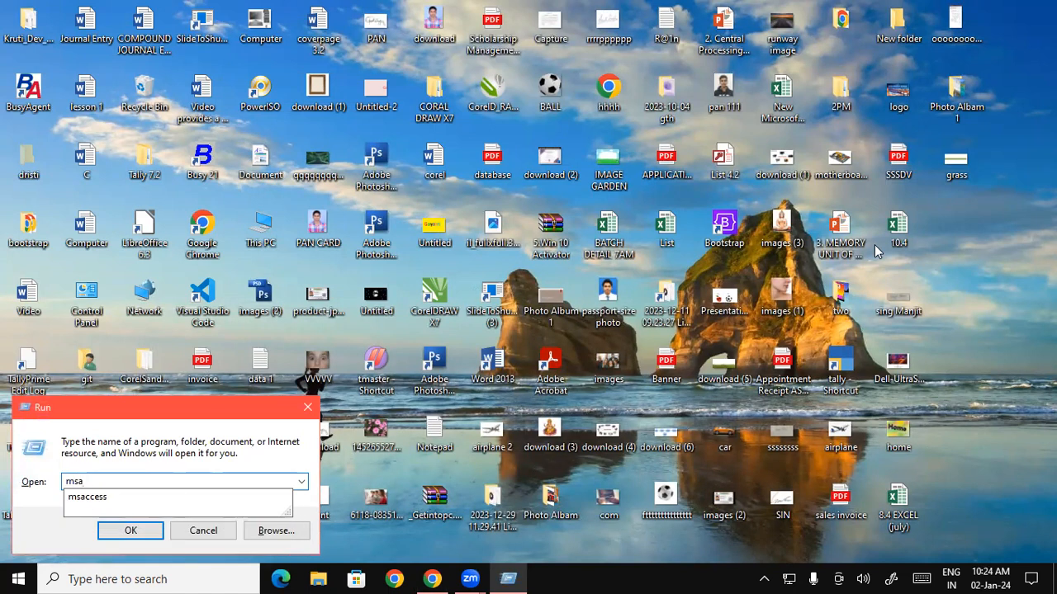
key(Down)
key(Return)
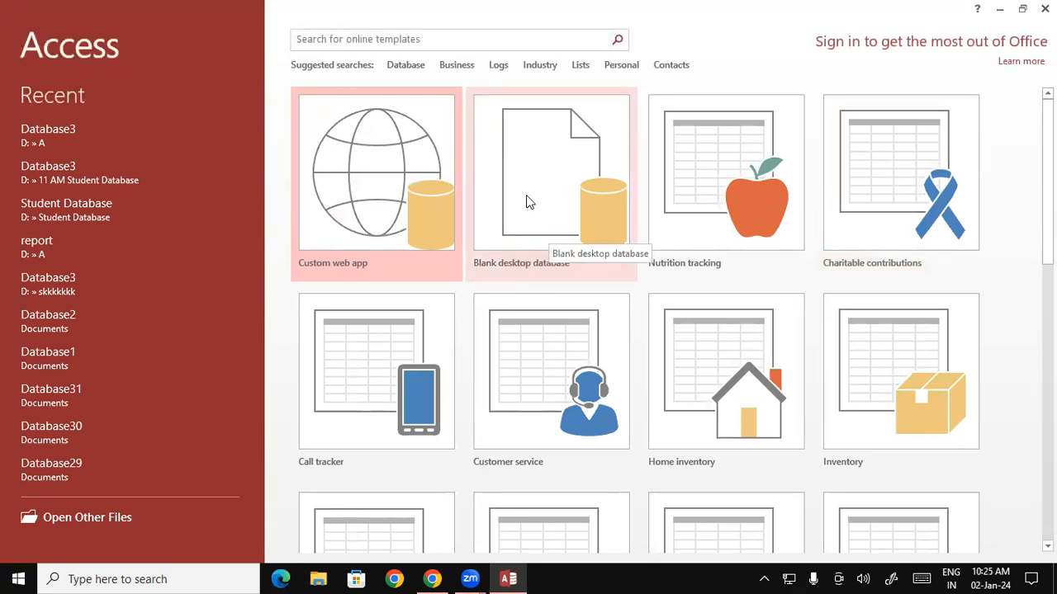
Create a blank desktop database Database10.4.accdb in the Music folder, renamed from Database3.
click(559, 163)
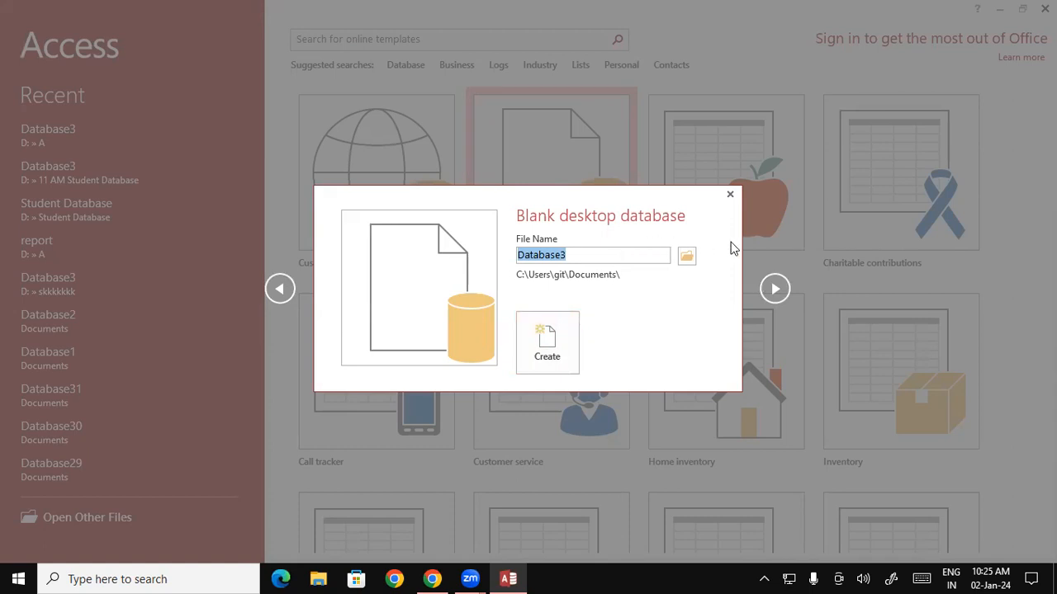
click(688, 259)
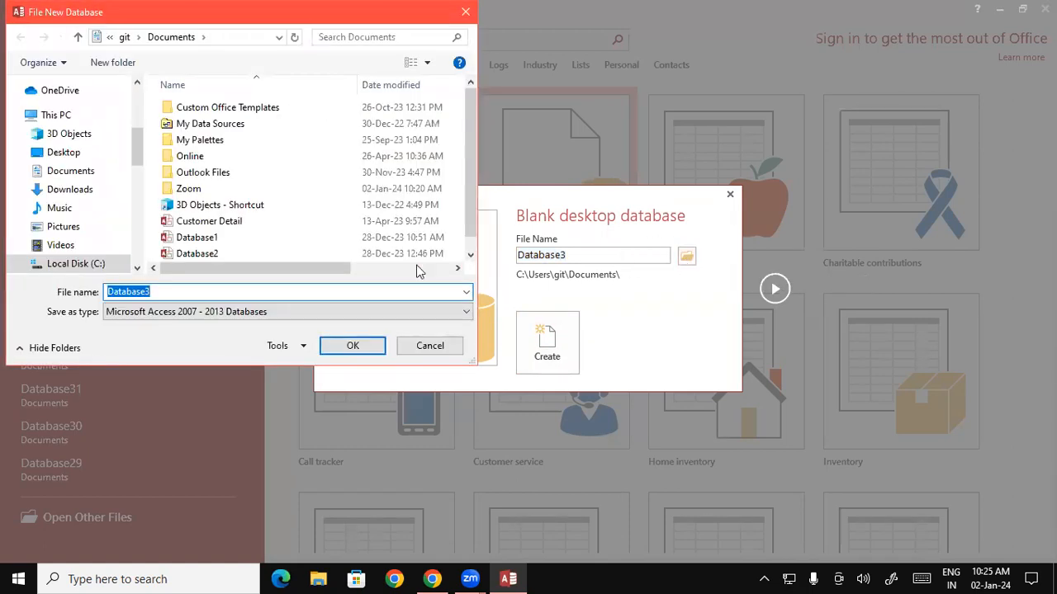
click(74, 211)
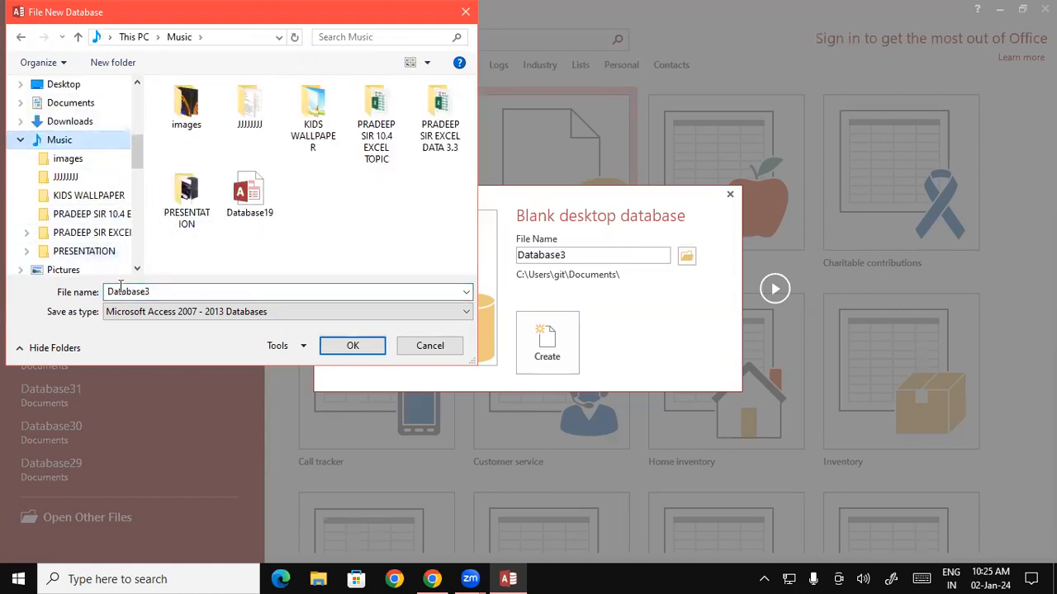
double_click(176, 289)
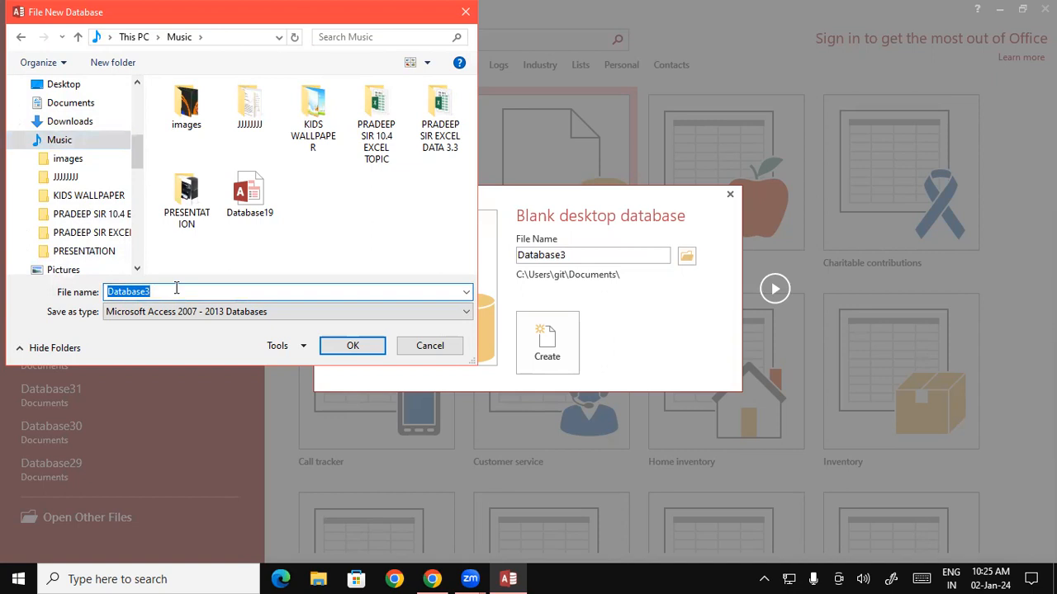
click(178, 290)
key(BackSpace)
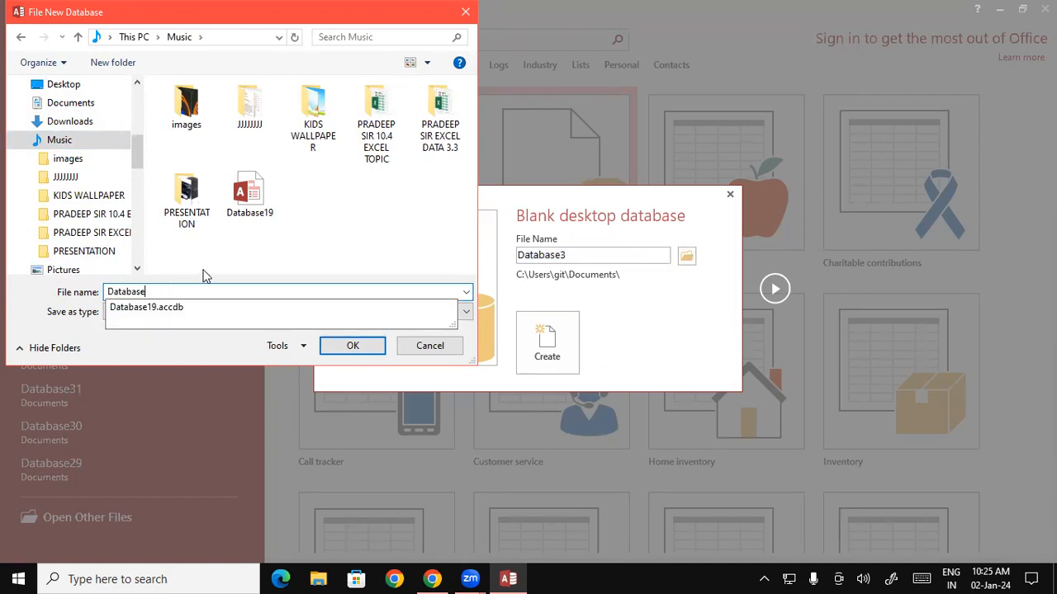
text(10.4)
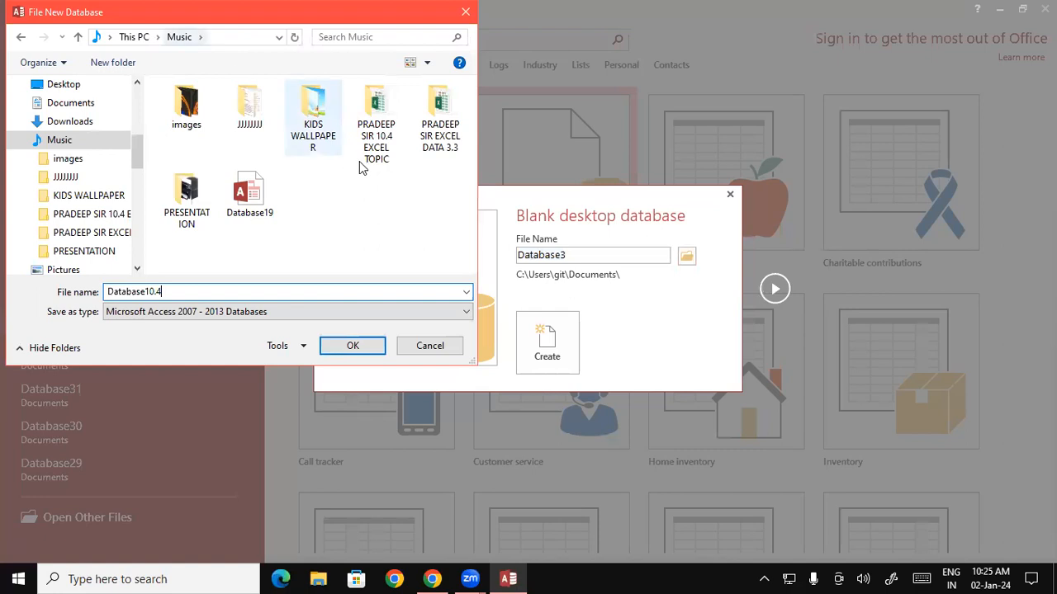
click(352, 345)
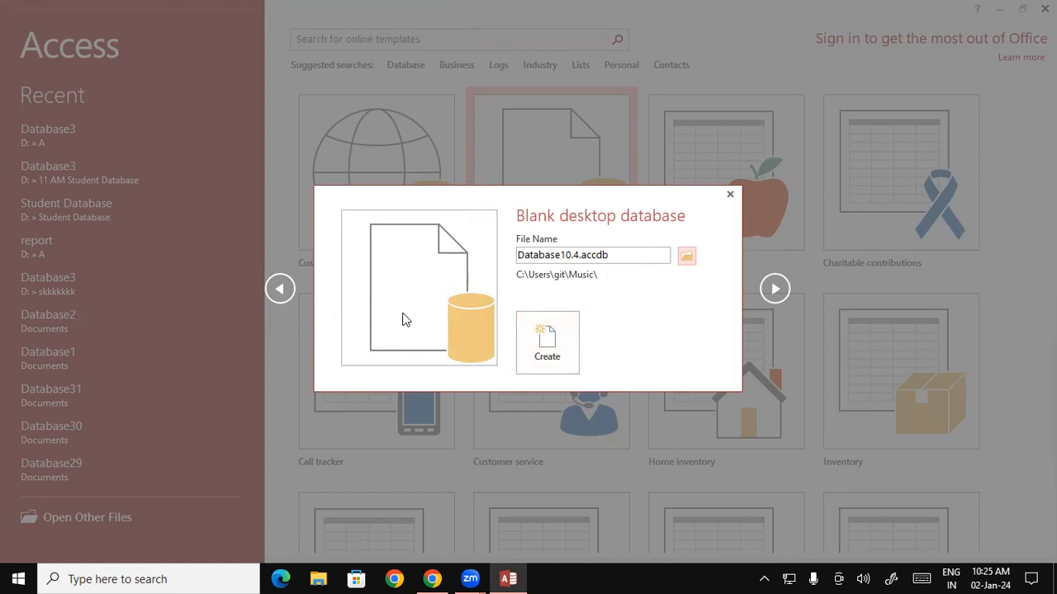
click(545, 353)
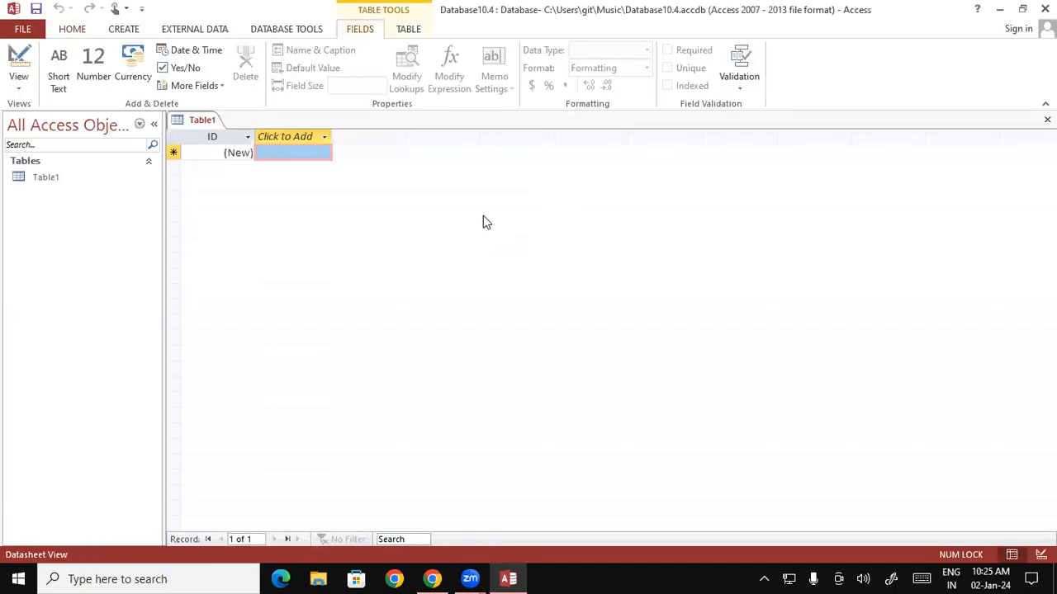
Switch Table1 to Design View from the View menu, prompting for a table name.
click(20, 84)
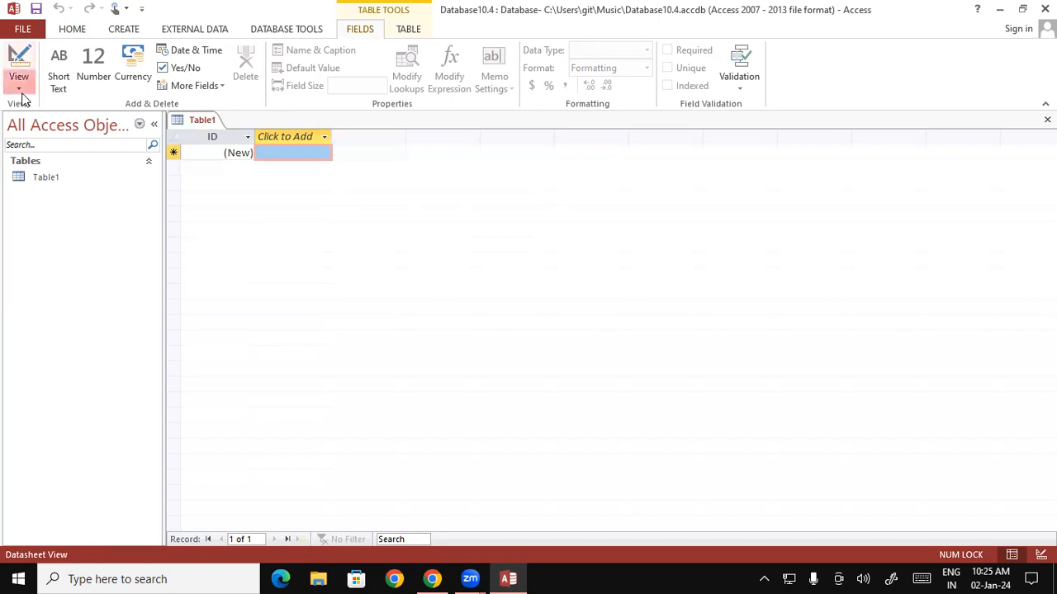
click(57, 121)
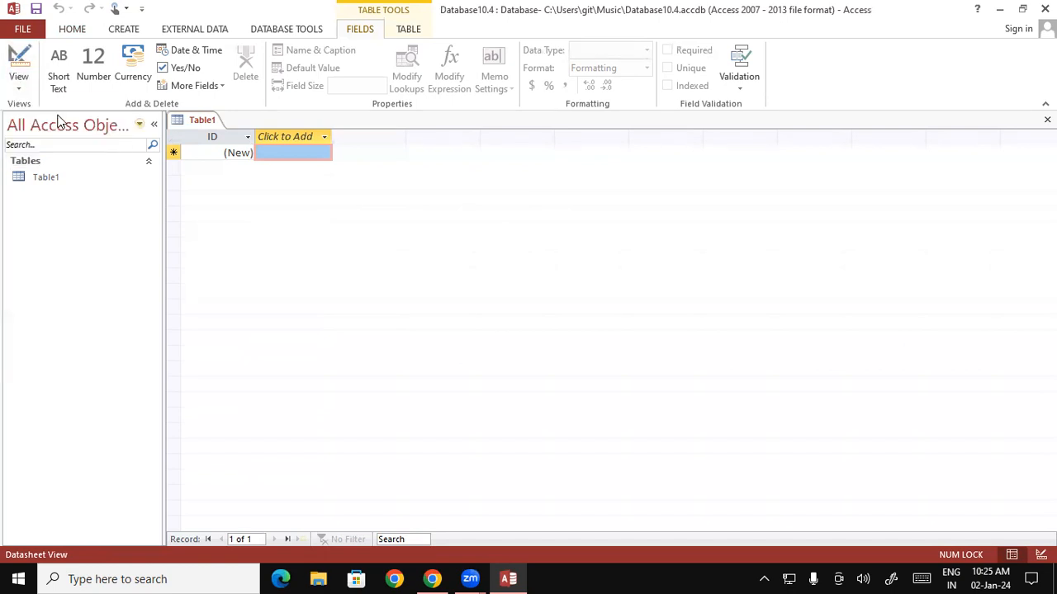
click(19, 89)
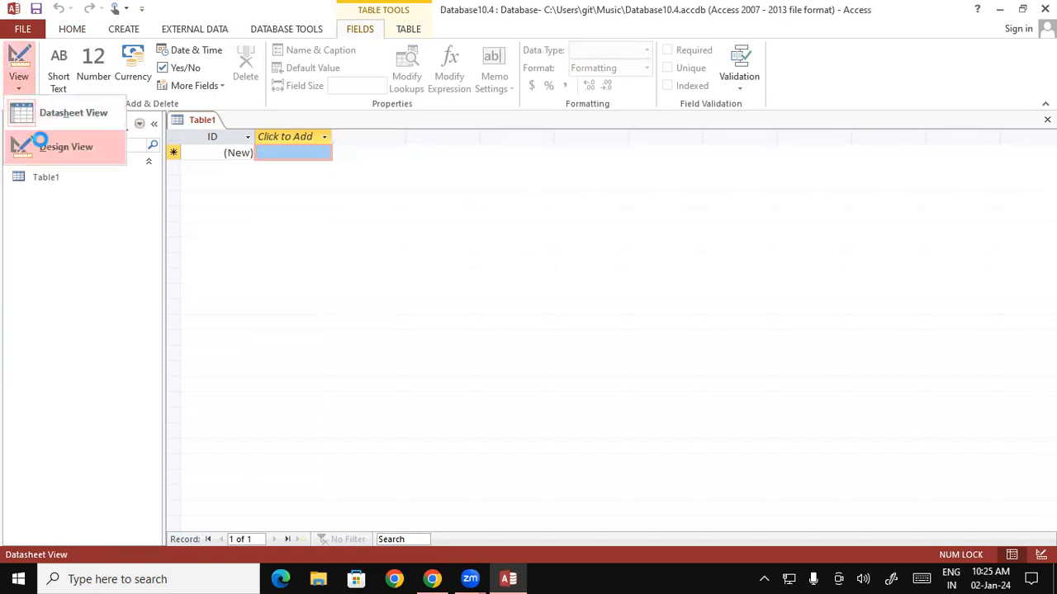
click(40, 138)
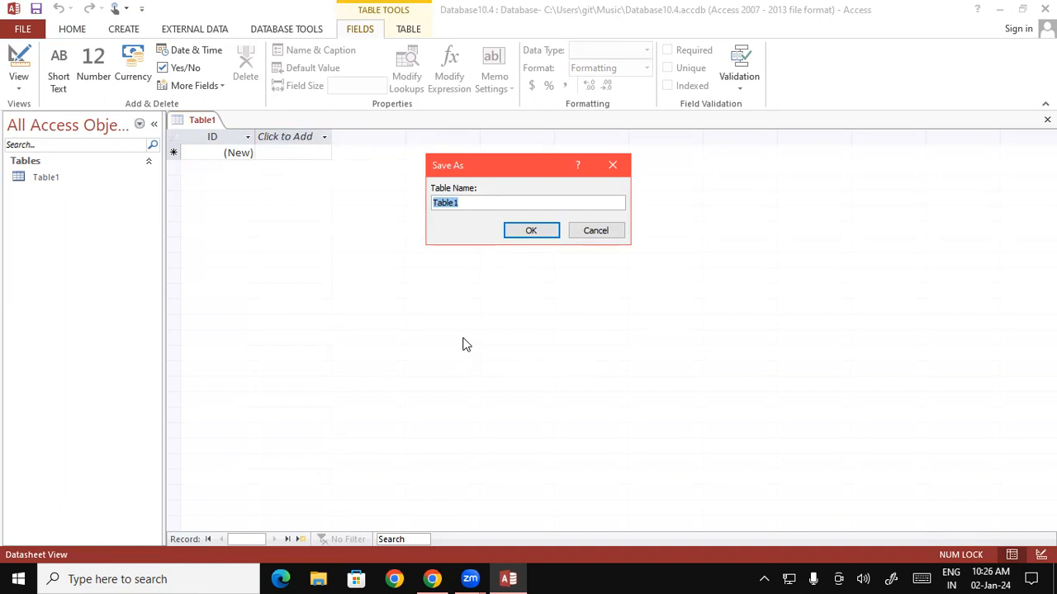
Save the new table under the capitalised name STD LIST.
key(Caps_Lock)
text(STD LIST)
key(Return)
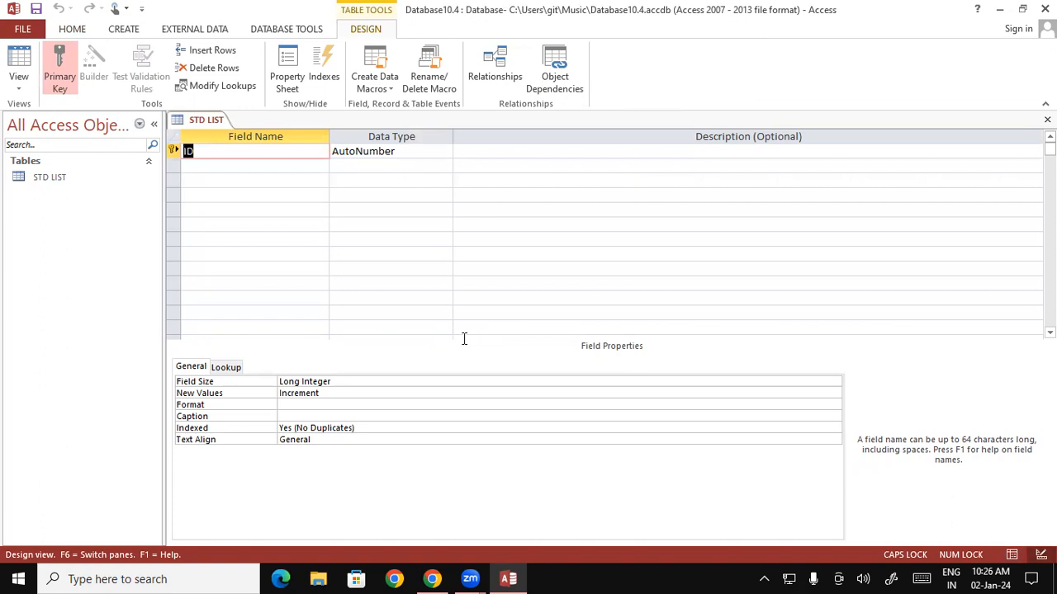
Check the ID row's options and select the ID field to view its properties.
right_click(171, 142)
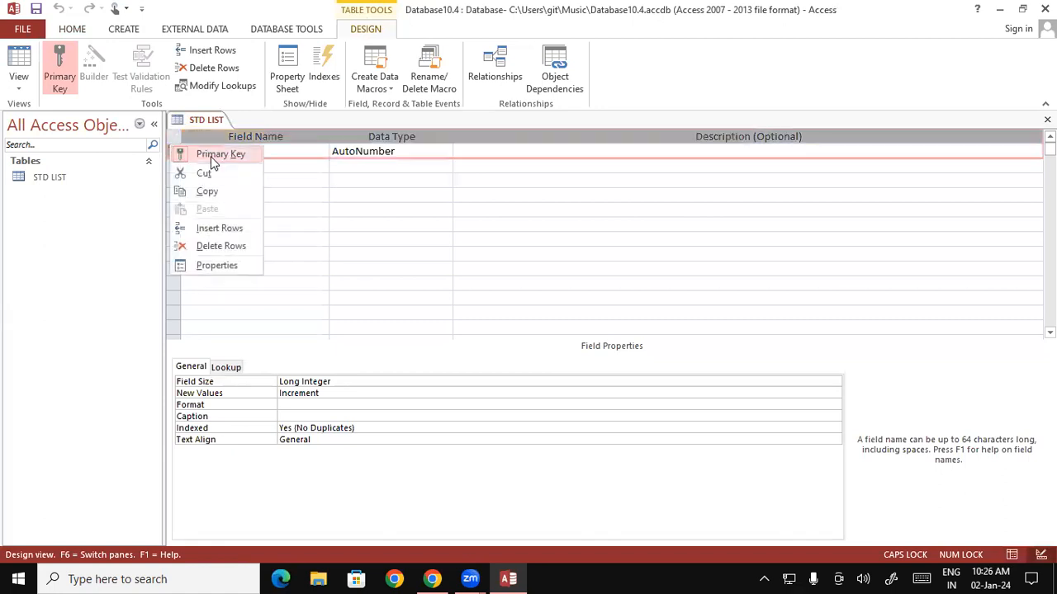
click(388, 211)
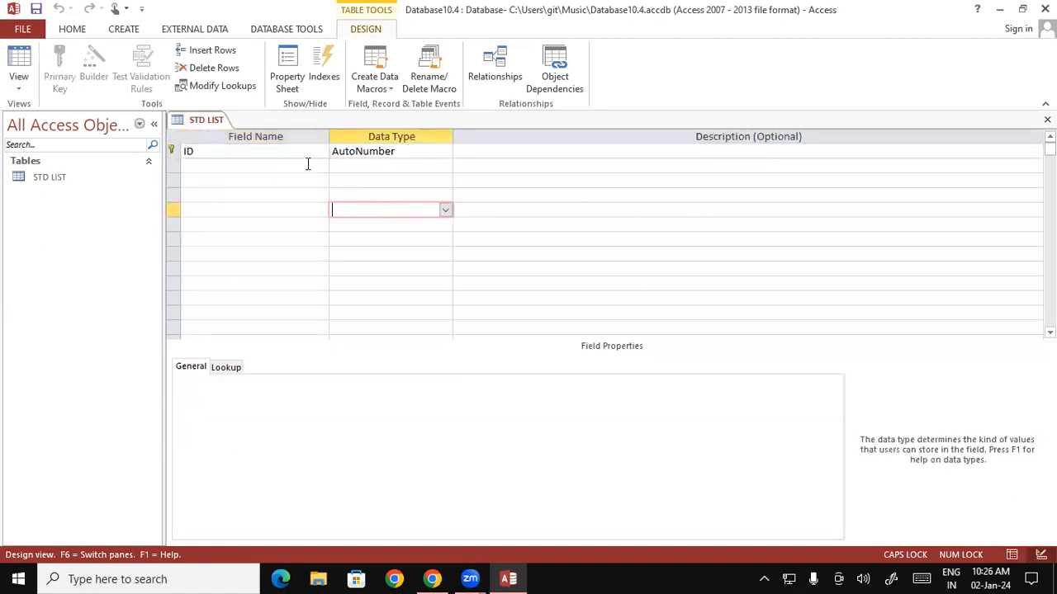
click(264, 151)
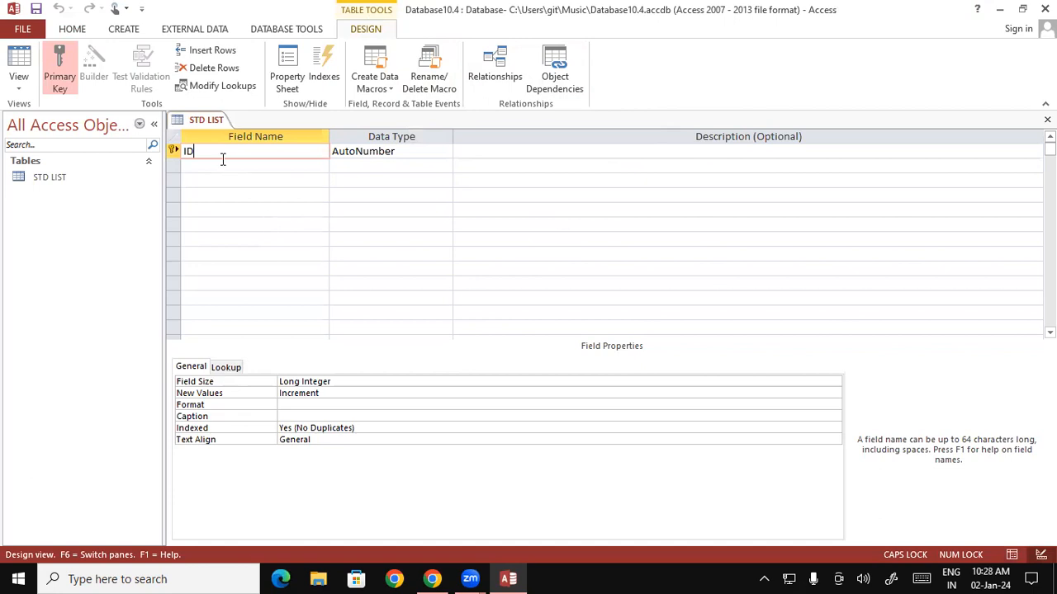
Replace the ID field name with REG_ in the Field Name column.
double_click(189, 151)
text(REG)
text(_)
Complete the field name as REG_NO and set its data type to Number.
text(NO)
key(Tab)
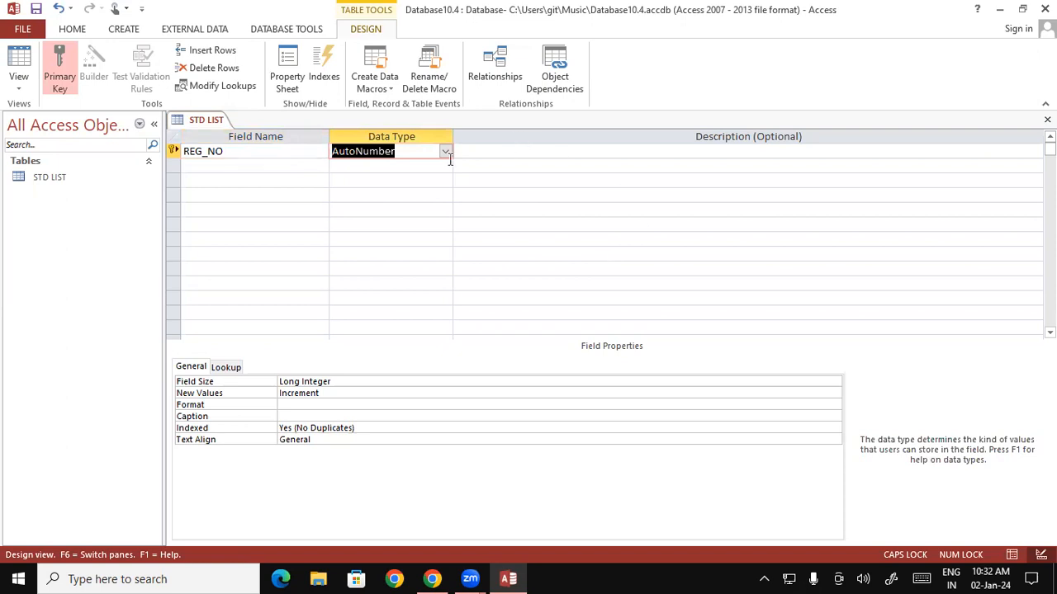
click(445, 165)
click(440, 150)
click(440, 149)
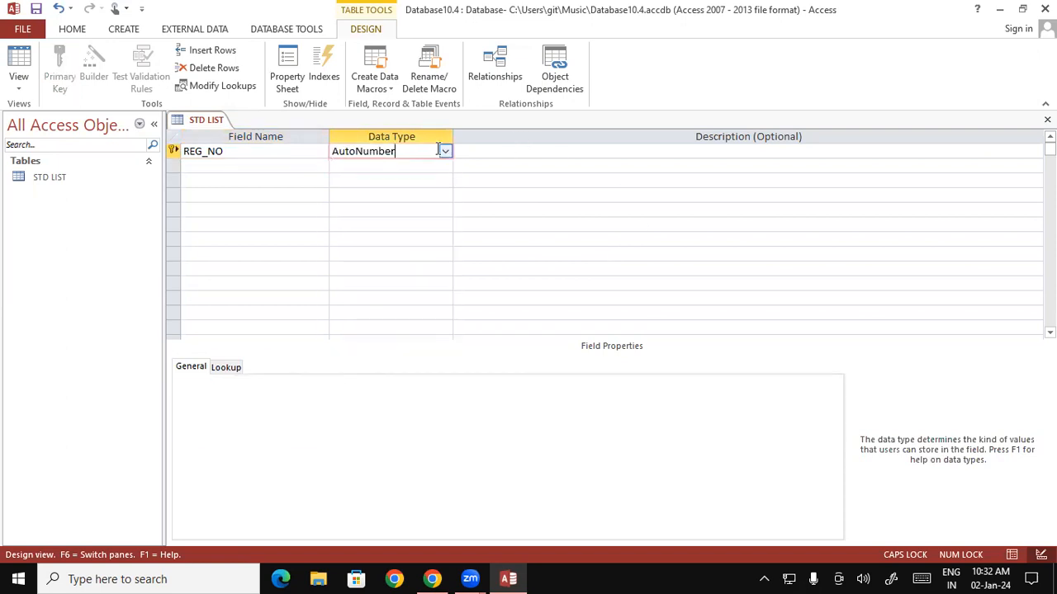
click(445, 151)
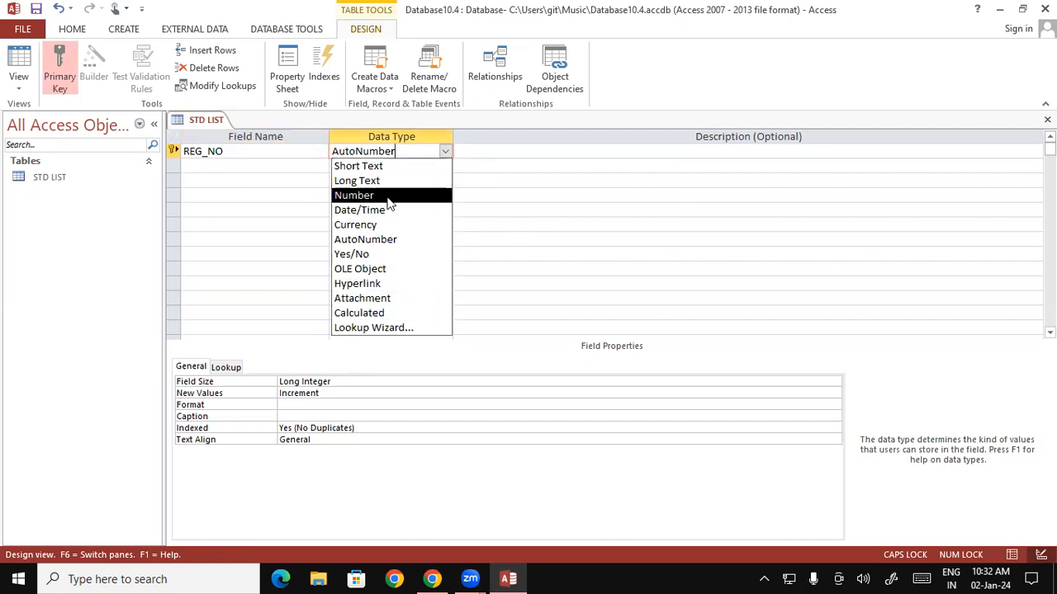
click(383, 197)
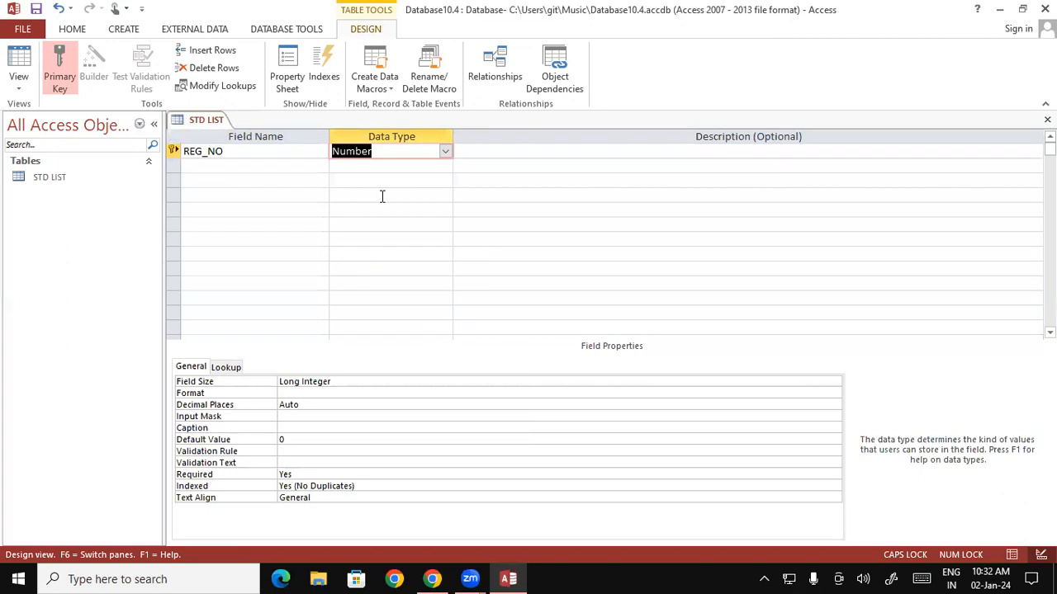
key(Tab)
key(Tab)
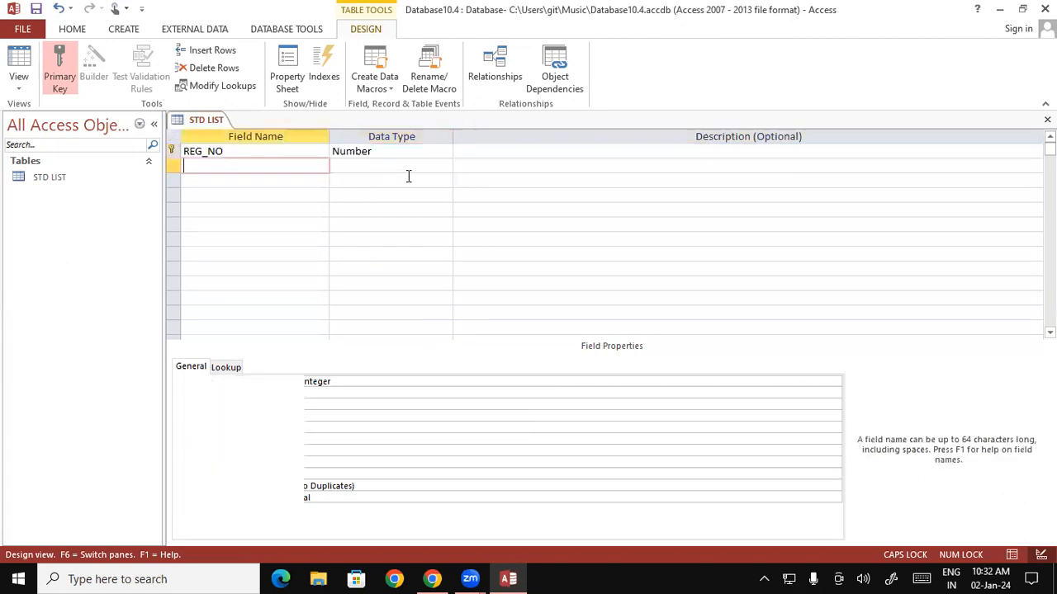
click(638, 149)
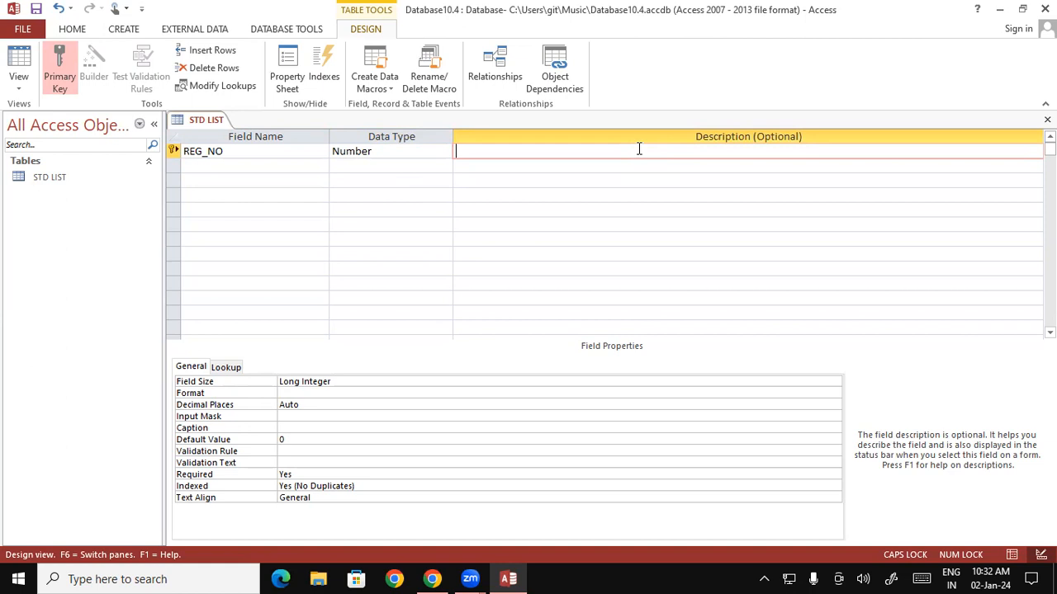
Add Short Text fields STD _NAME and ADDRESS in the rows below REG_NO.
key(Return)
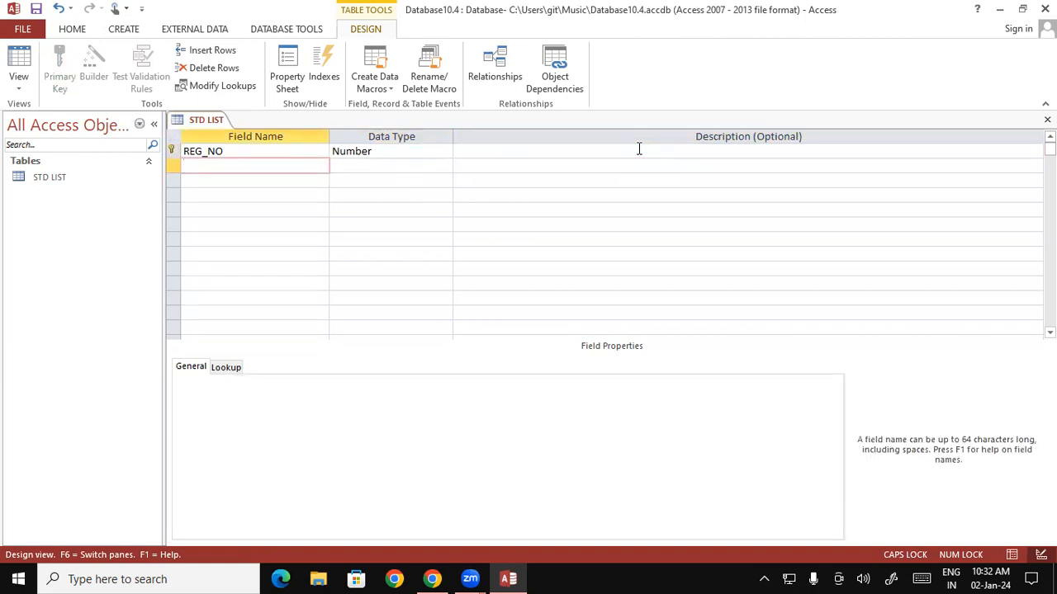
text(E)
key(BackSpace)
text(STD _NAME)
key(Tab)
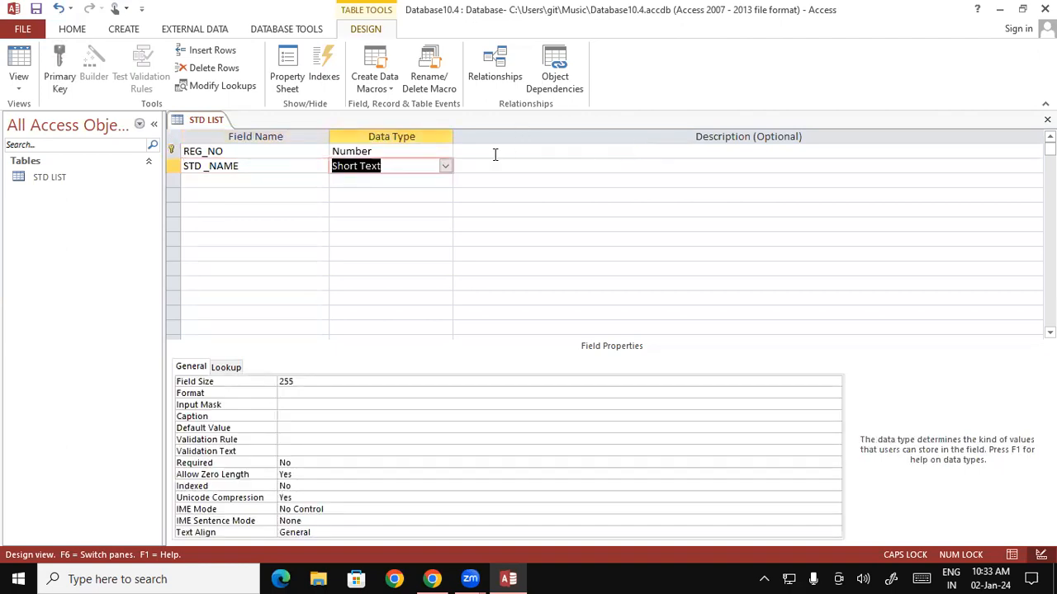
key(Tab)
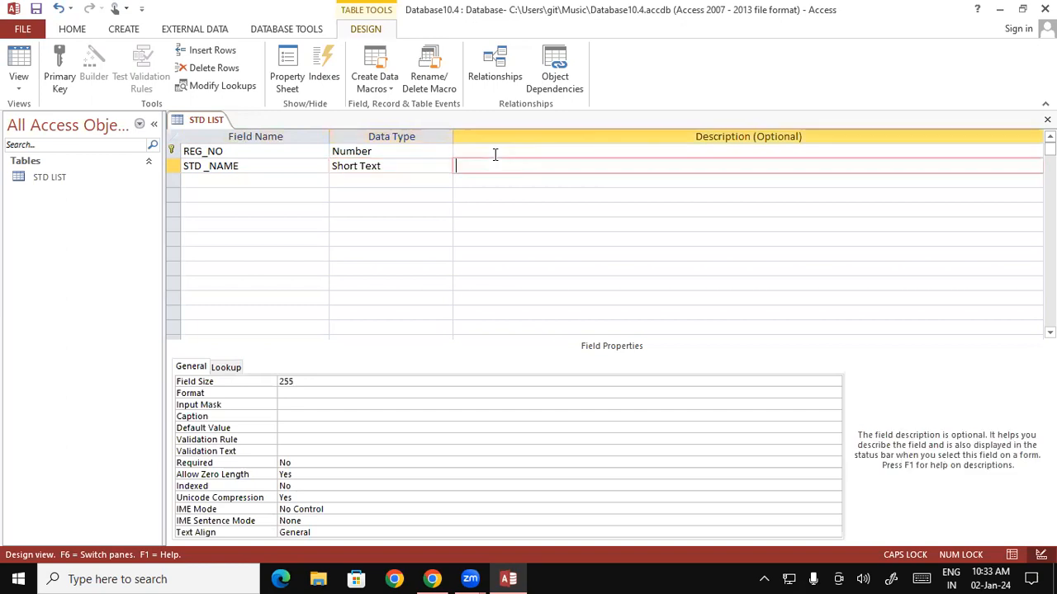
key(Tab)
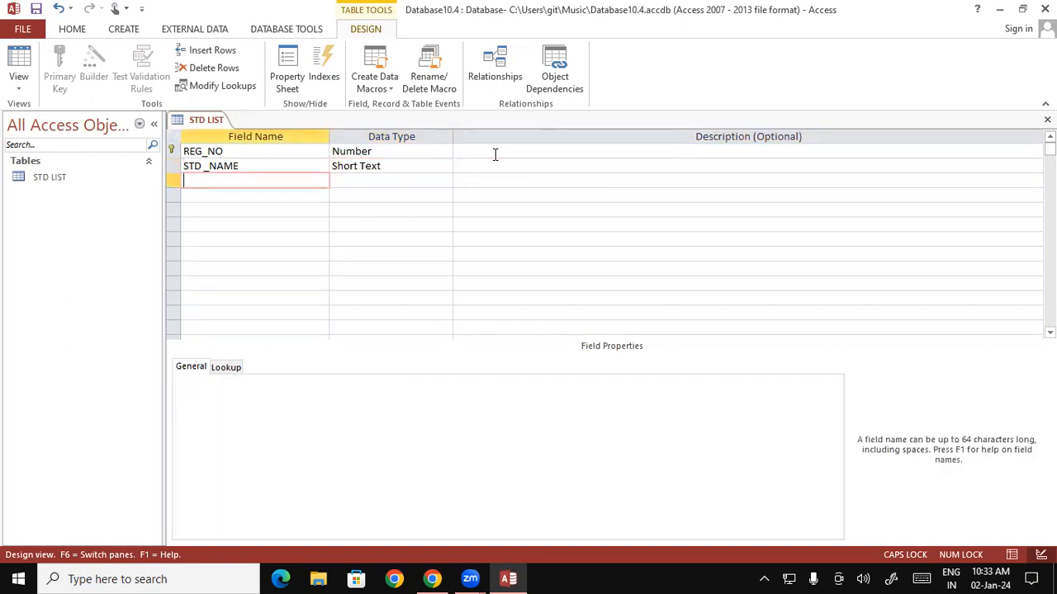
text(ADDRESS)
key(Tab)
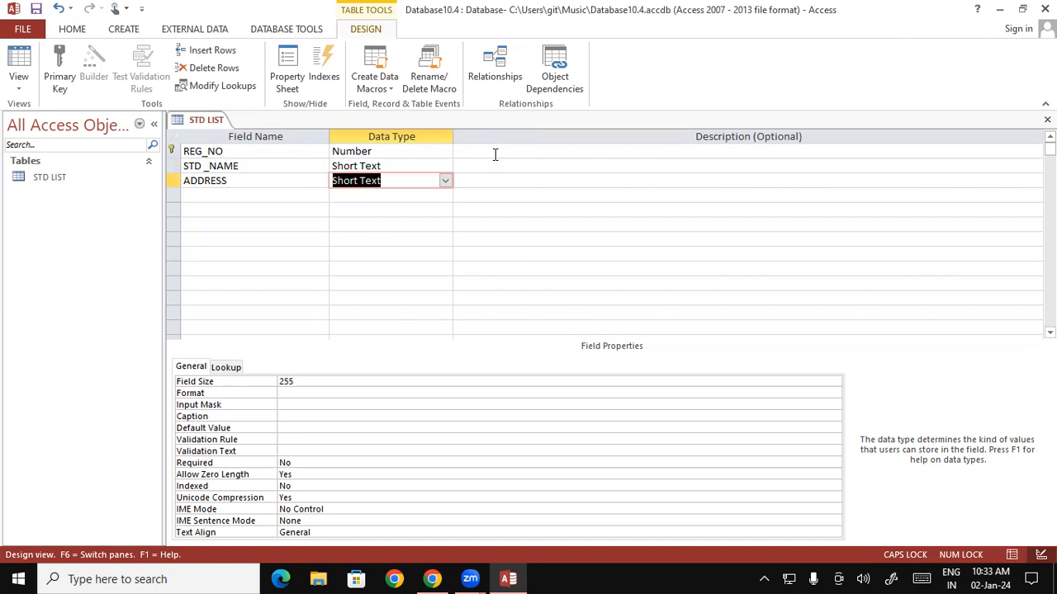
key(Tab)
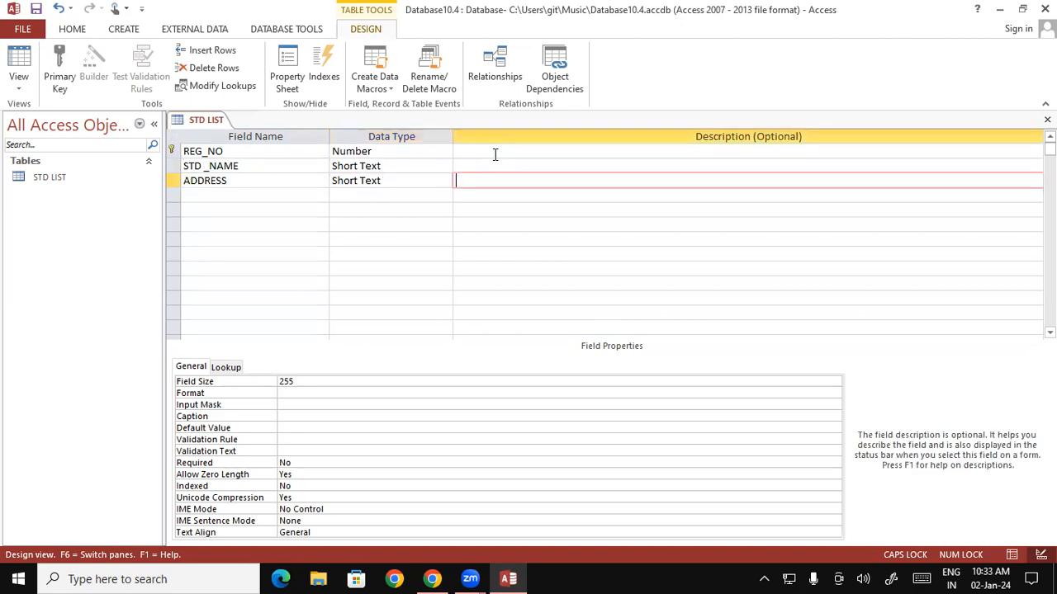
key(Tab)
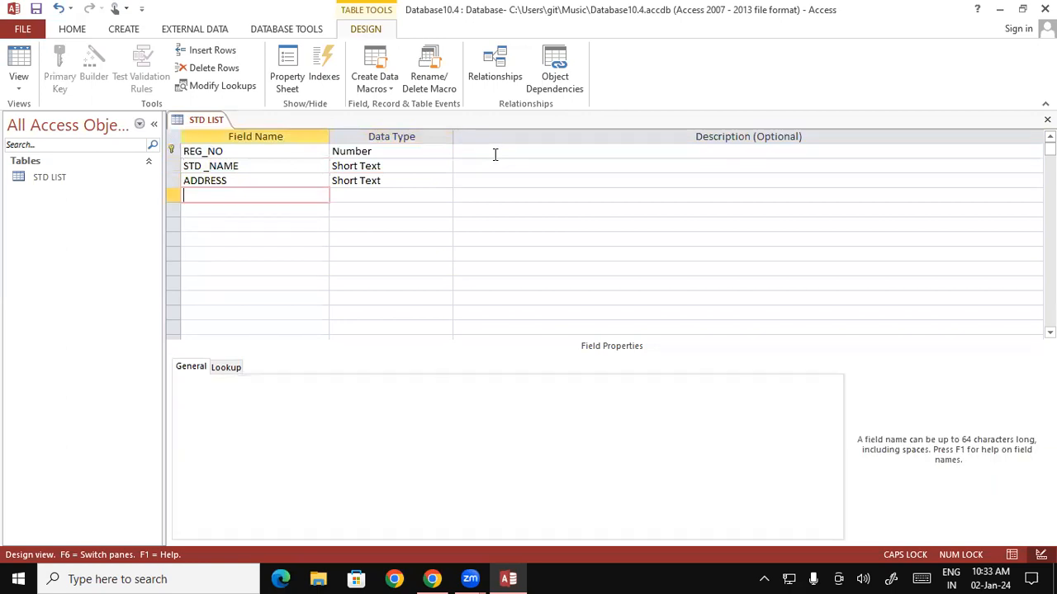
Add a COURSE field below ADDRESS and show its data type choices.
text(COURSE)
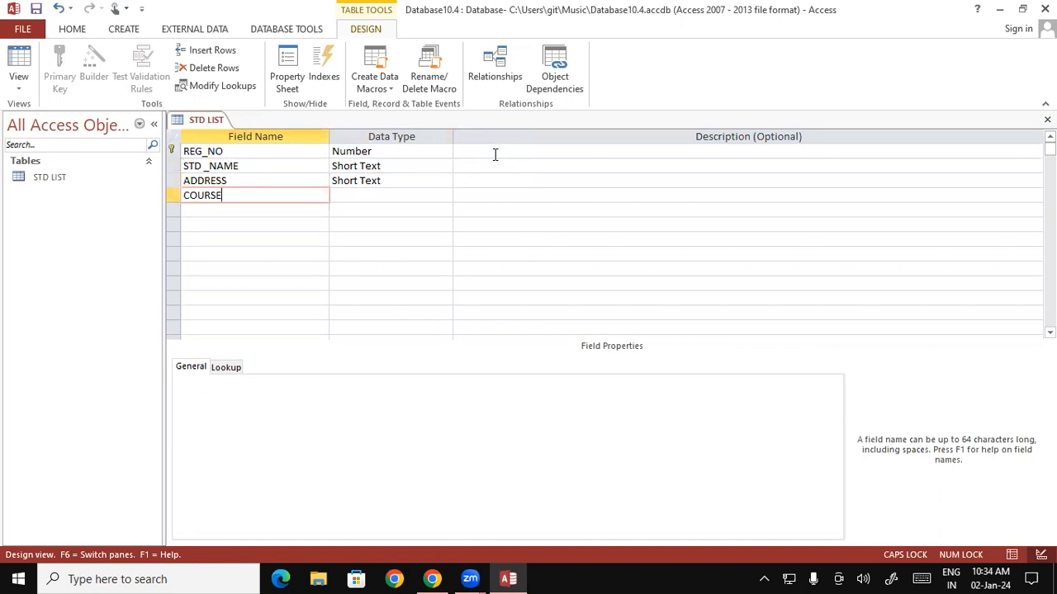
key(Tab)
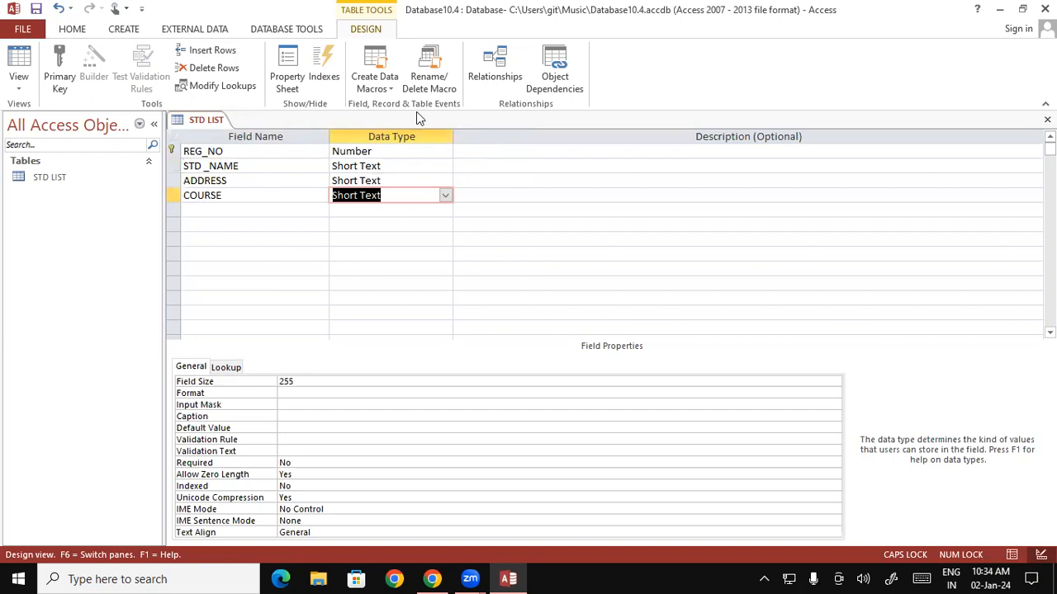
click(445, 196)
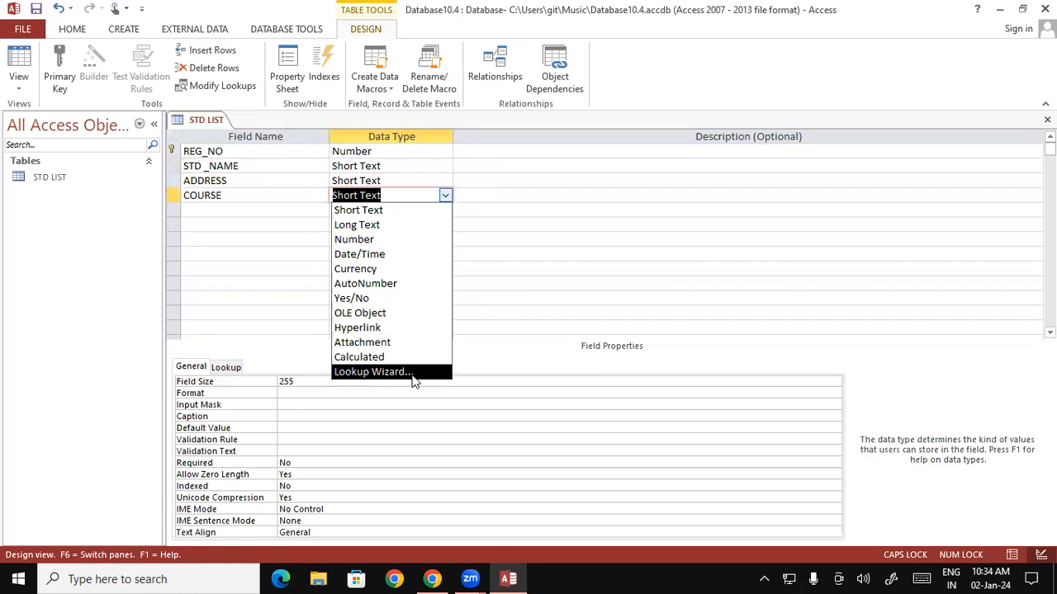
Start COURSE's Lookup Wizard using typed-in values in a single column.
click(371, 372)
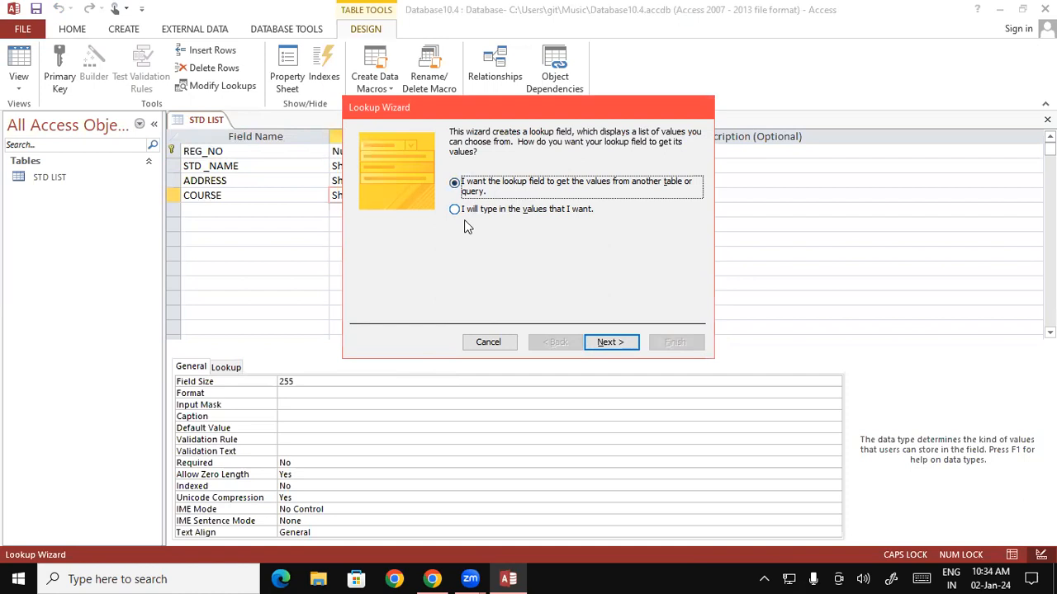
click(454, 209)
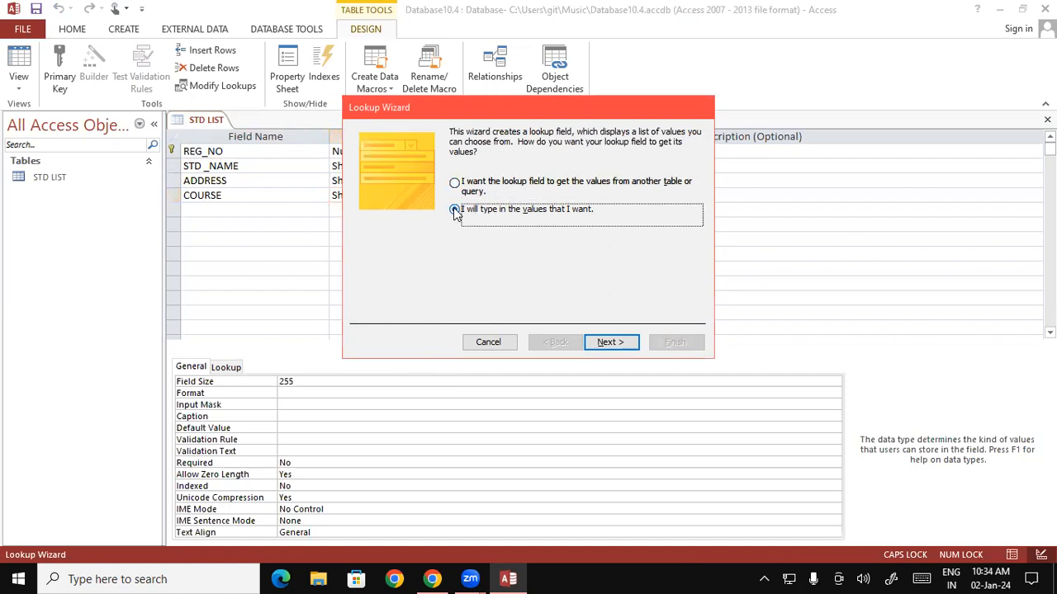
click(609, 342)
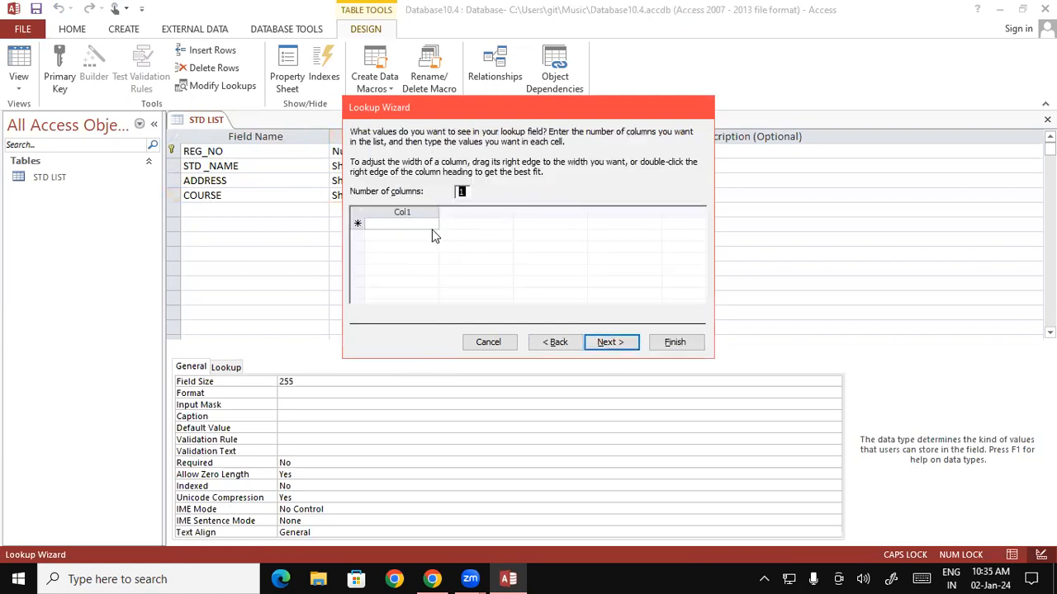
Enter the first course values OM, CCC, DFA and DCA in Col1.
click(411, 223)
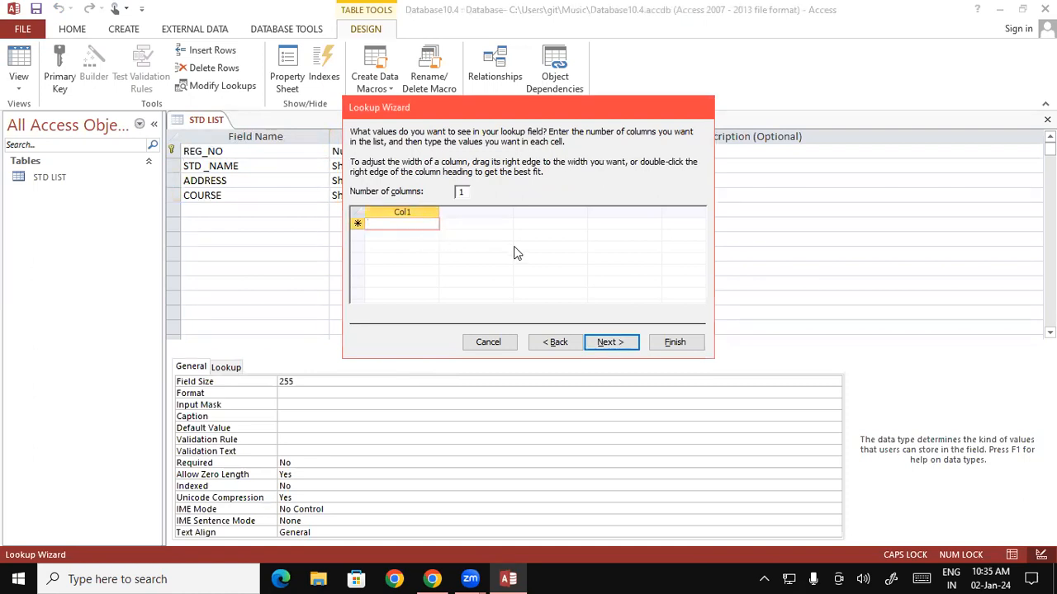
text(OM)
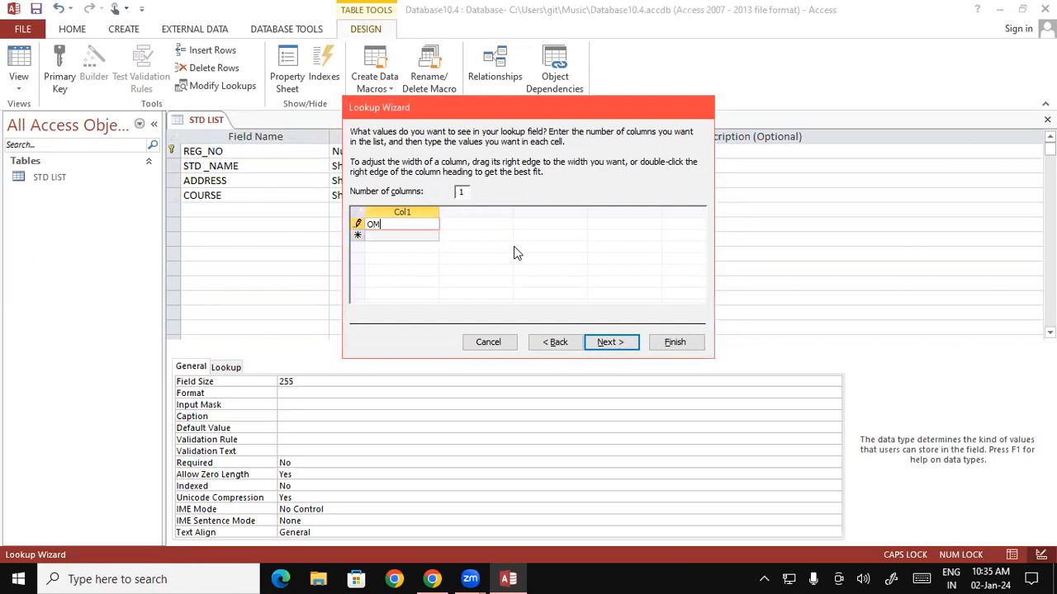
key(Down)
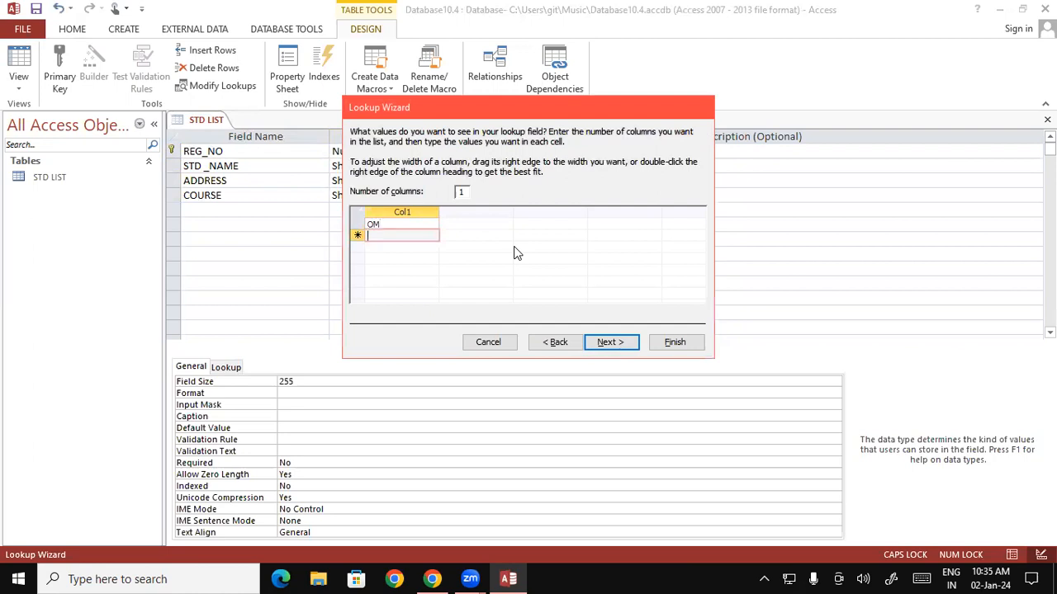
text(CCC)
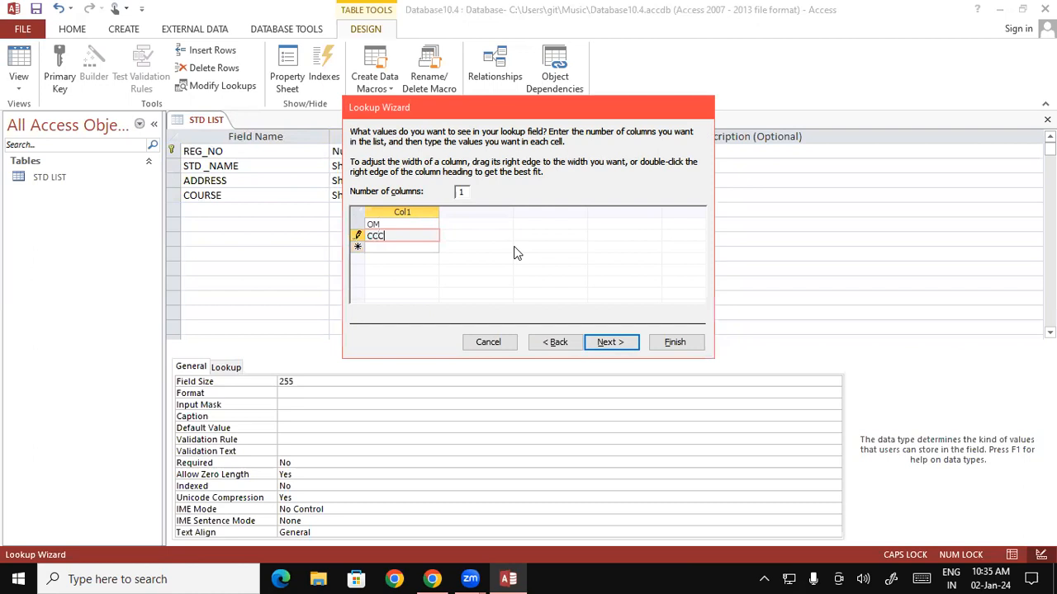
key(Down)
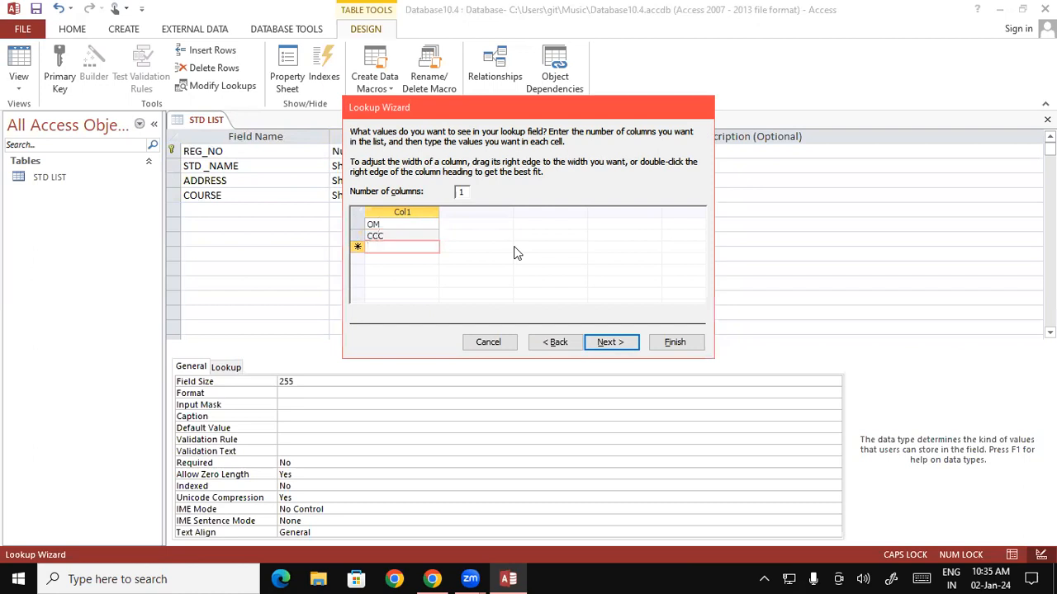
text(DFA)
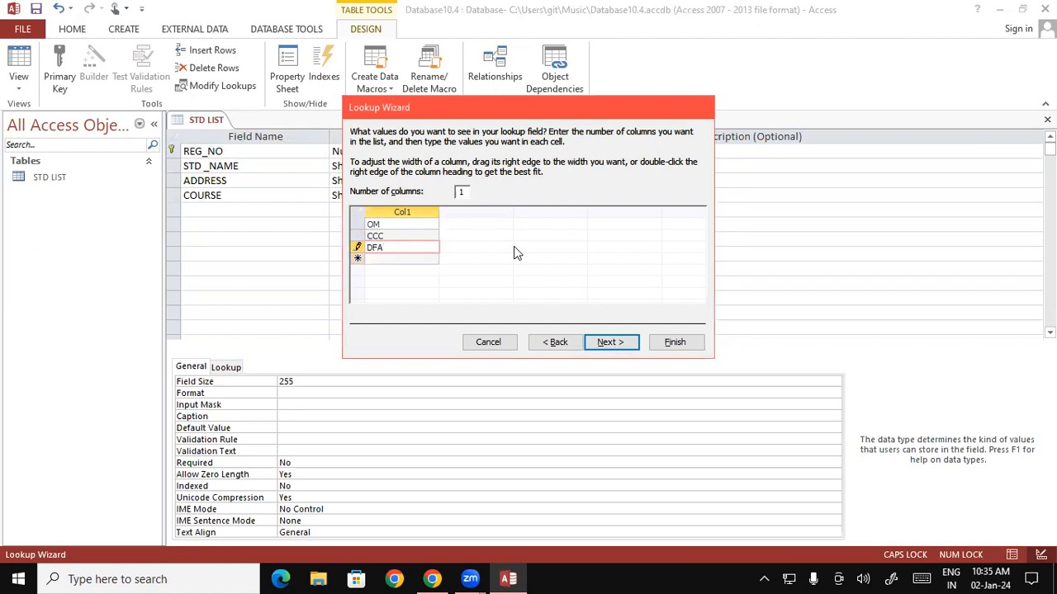
key(Down)
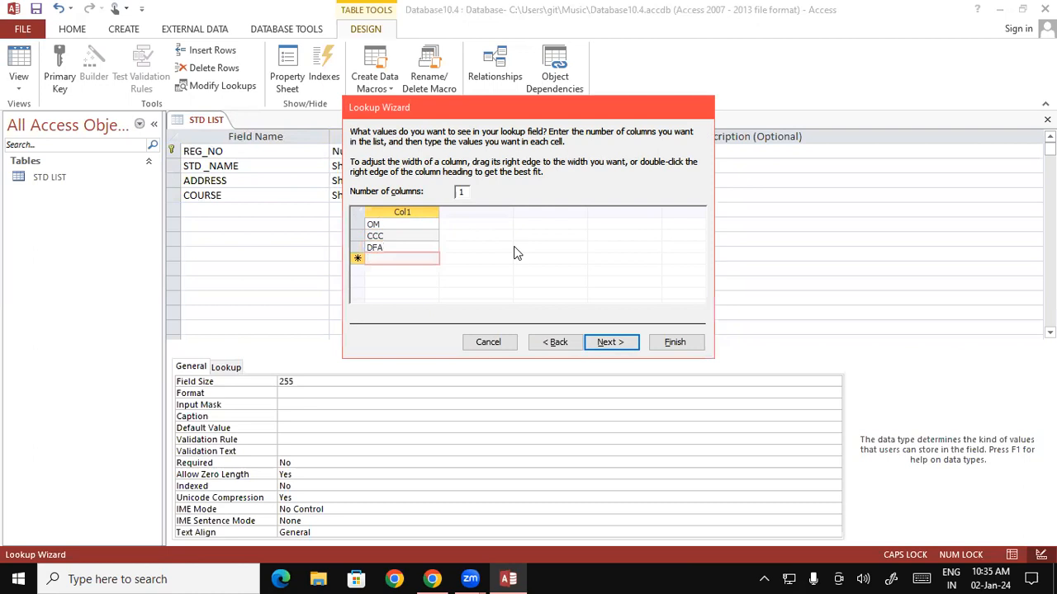
text(DCA)
key(Down)
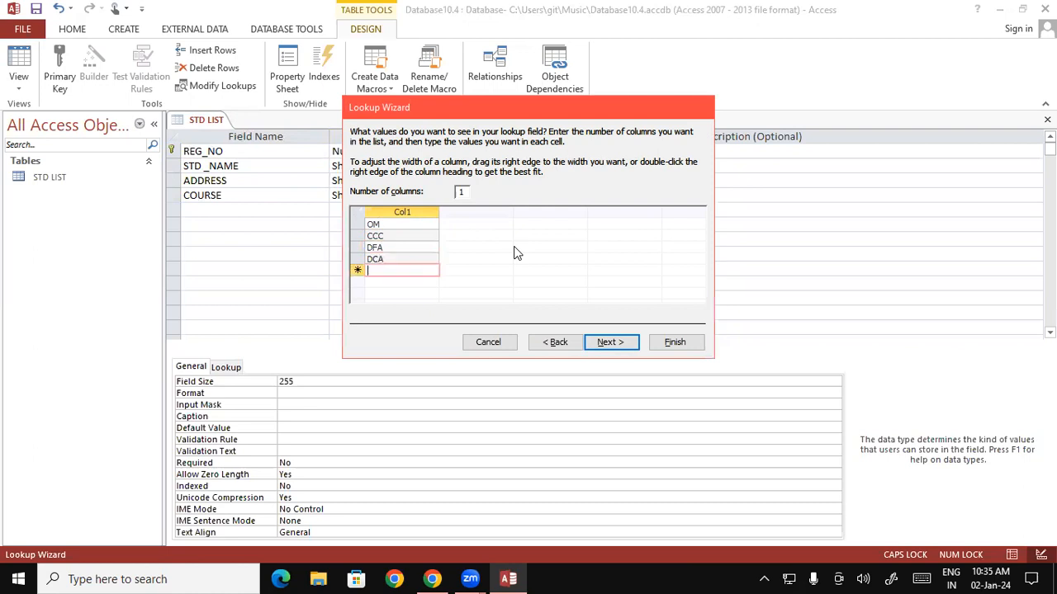
Add ADCA, ADFA, BUSY and TALLY to the list and advance to the final wizard step.
text(ADCA)
key(Down)
text(ADFA)
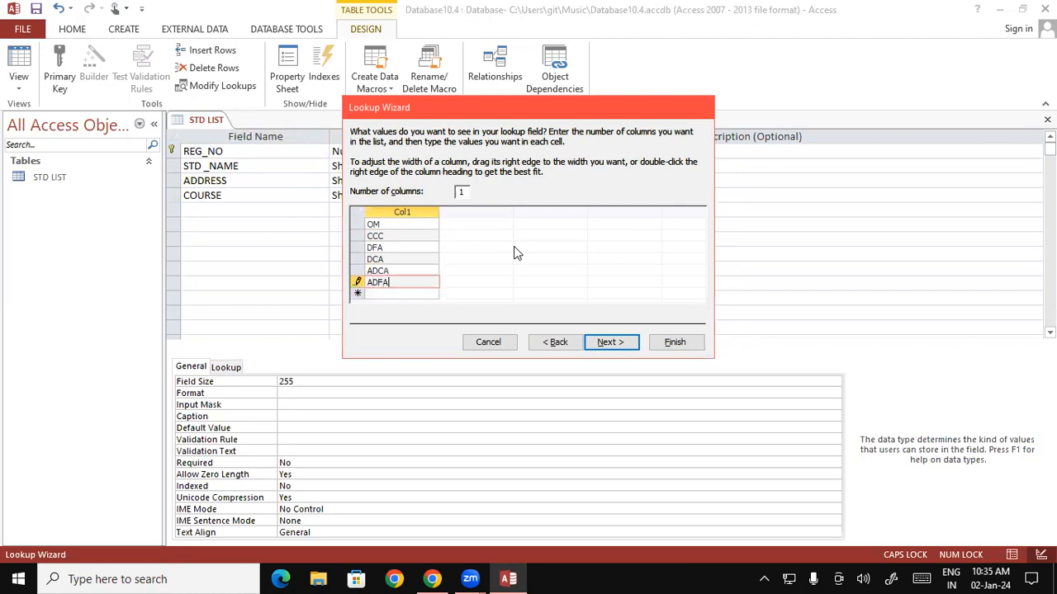
key(Down)
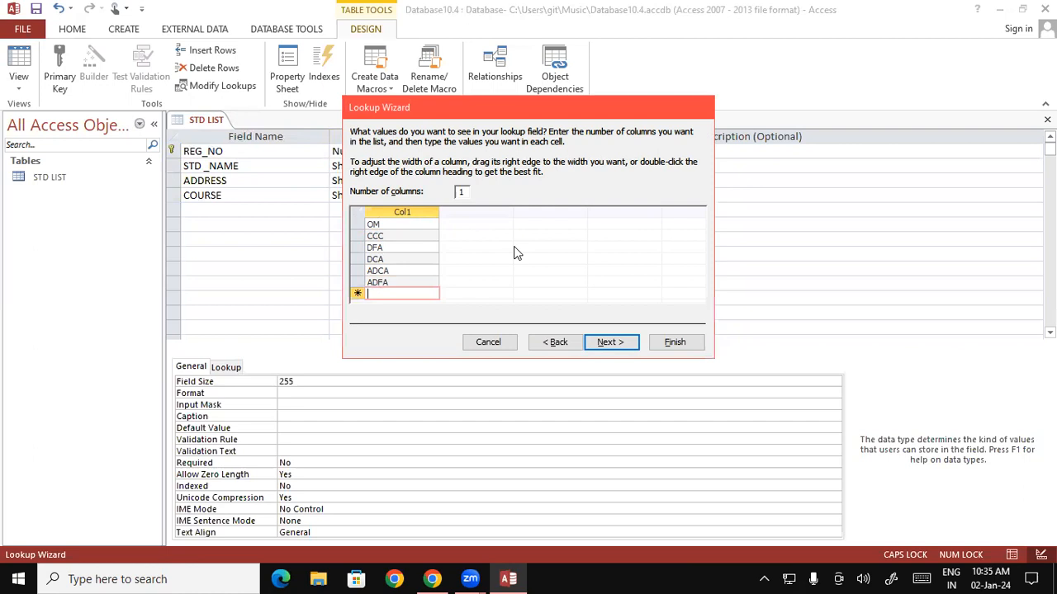
text(BUSY)
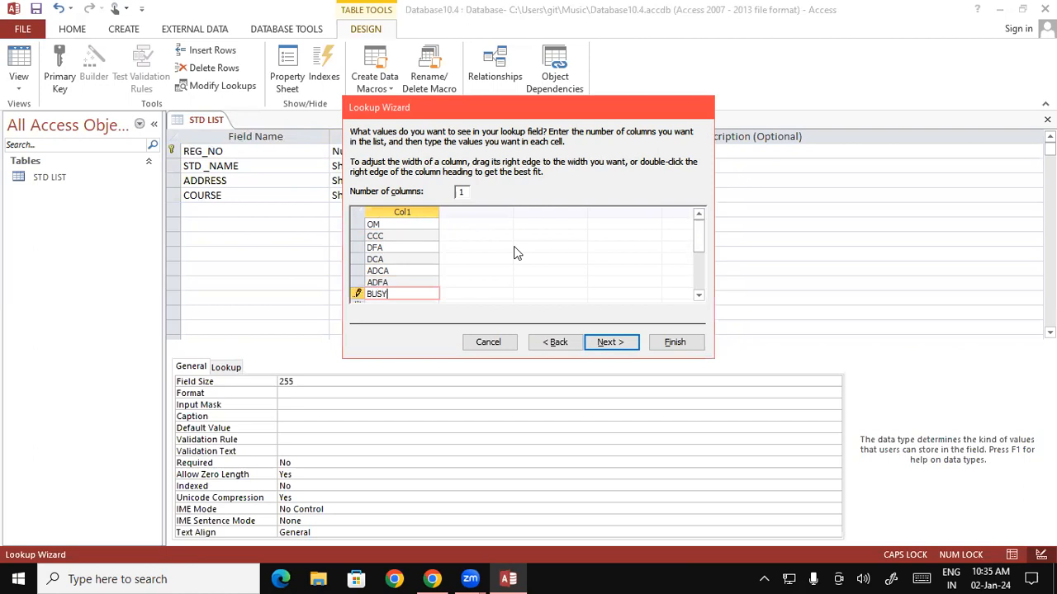
key(Down)
text(TALLY)
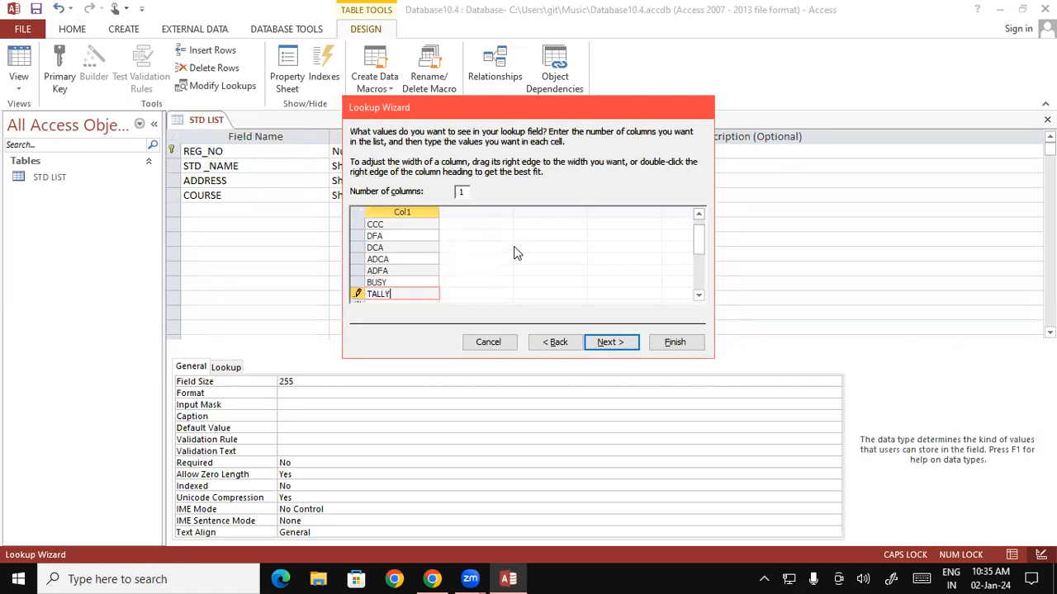
click(617, 347)
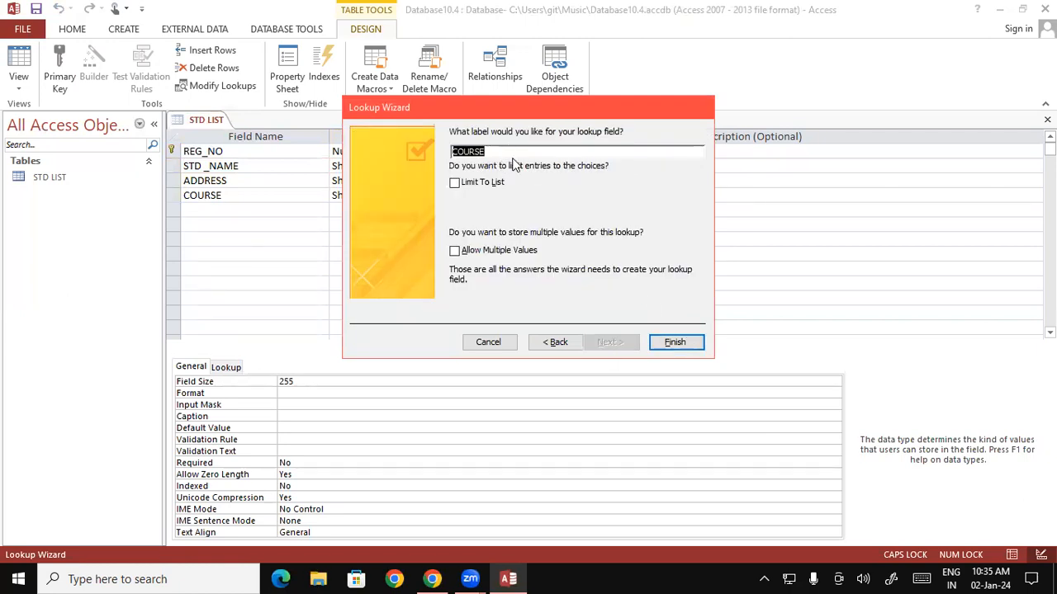
Finish the COURSE lookup and save the STD LIST table design.
click(676, 342)
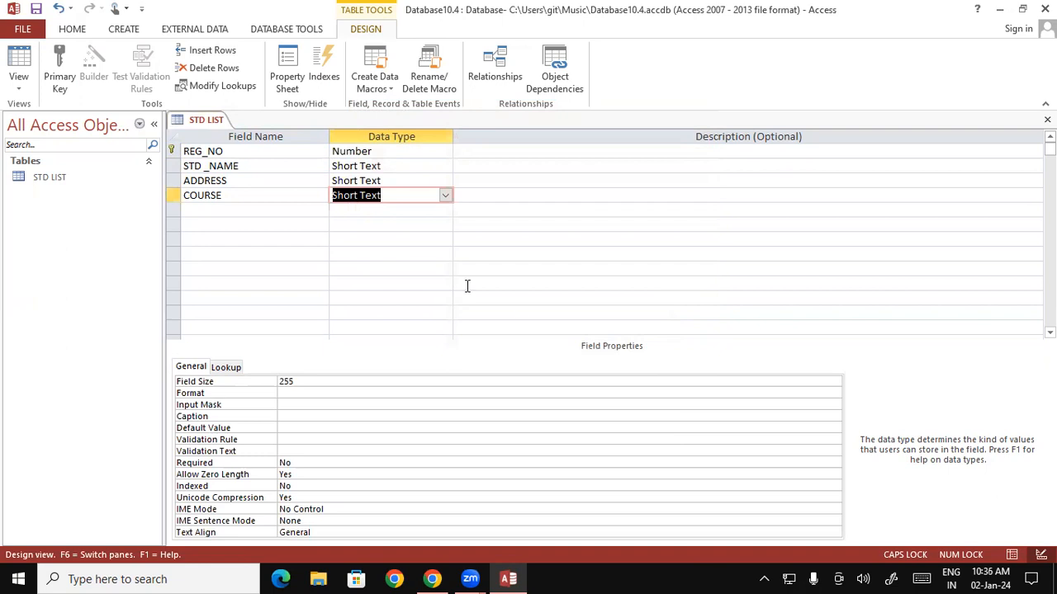
right_click(214, 124)
click(235, 127)
Add Number fields FEE, PAID and DUE below COURSE.
key(Tab)
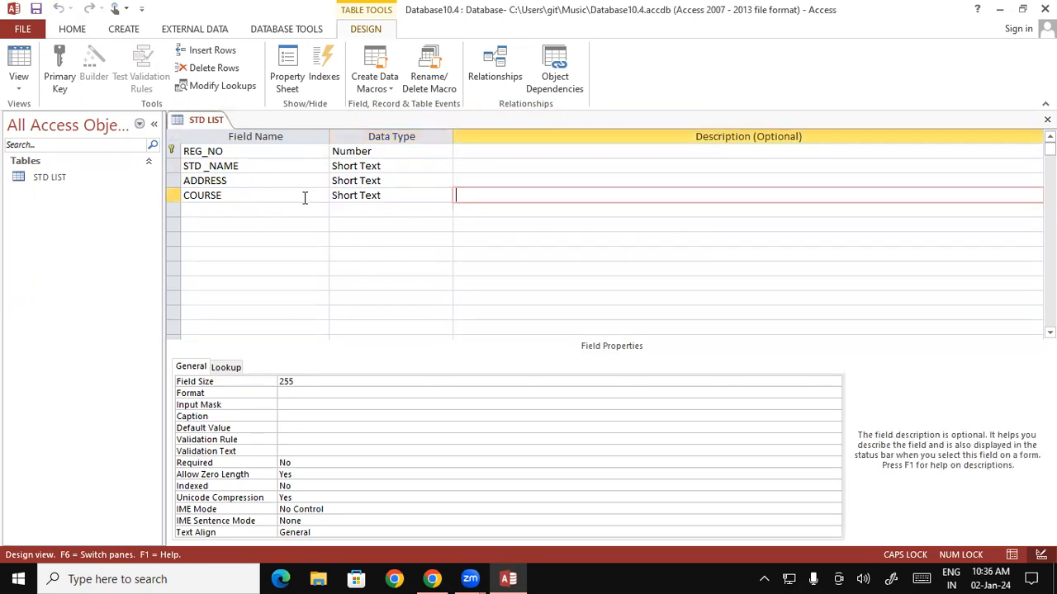
key(Tab)
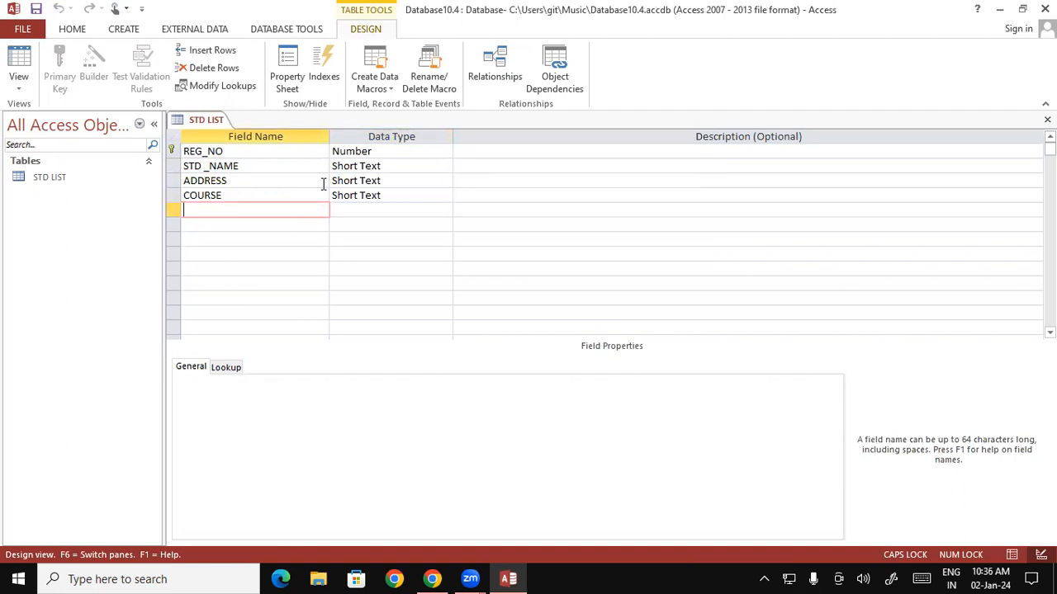
text(FEE)
key(Tab)
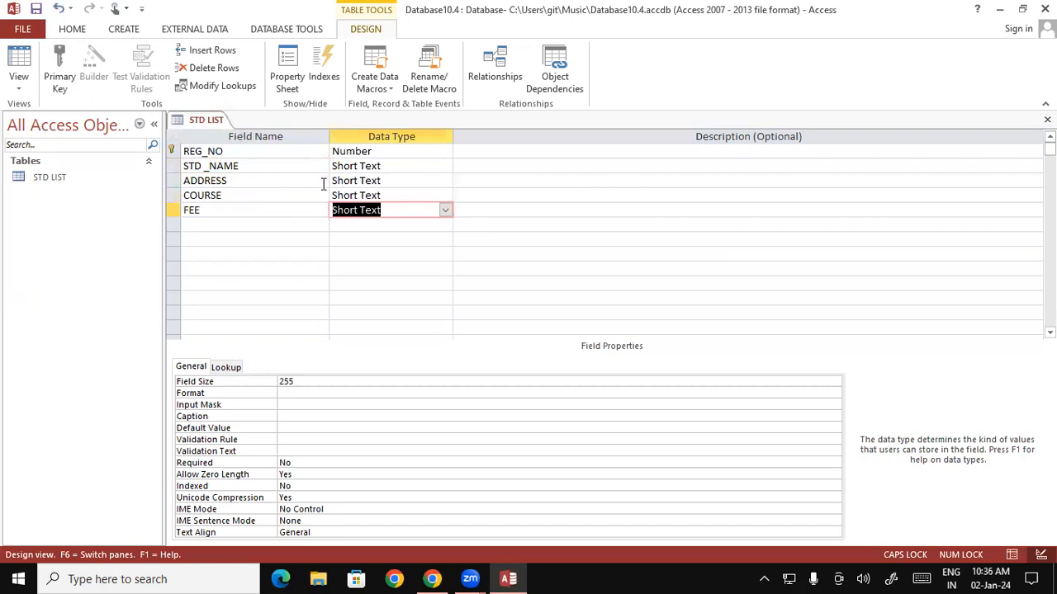
text(Number)
key(Tab)
key(Tab)
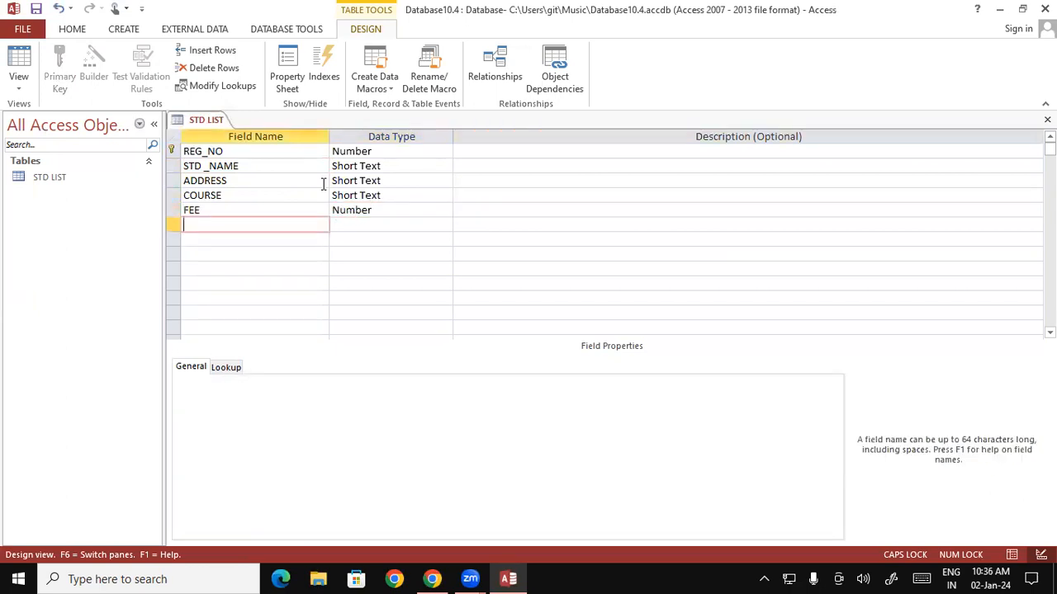
text(PAID)
key(Tab)
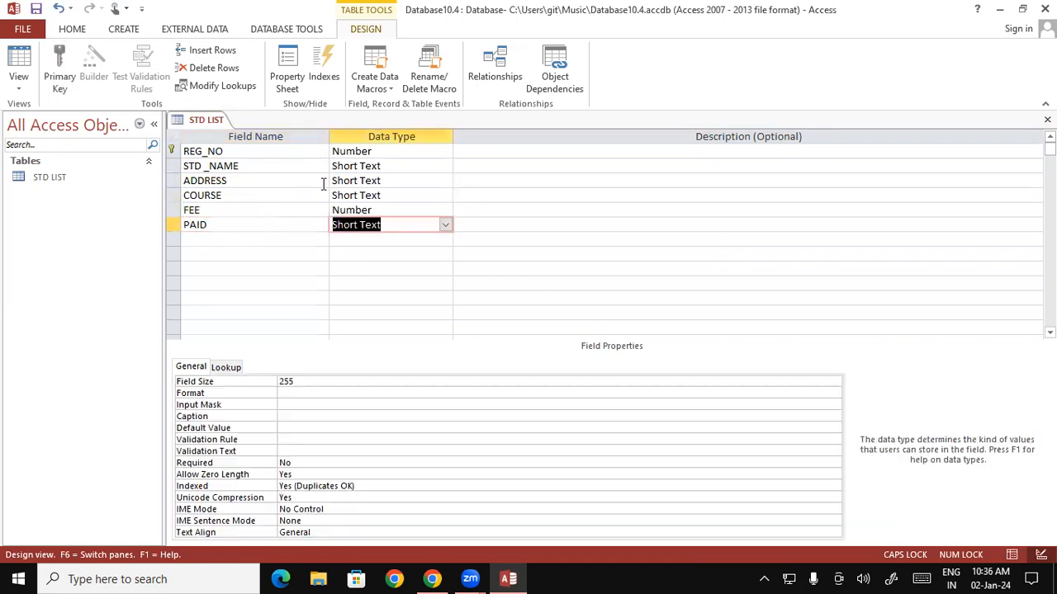
text(Number)
key(Tab)
key(Tab)
text(DUE)
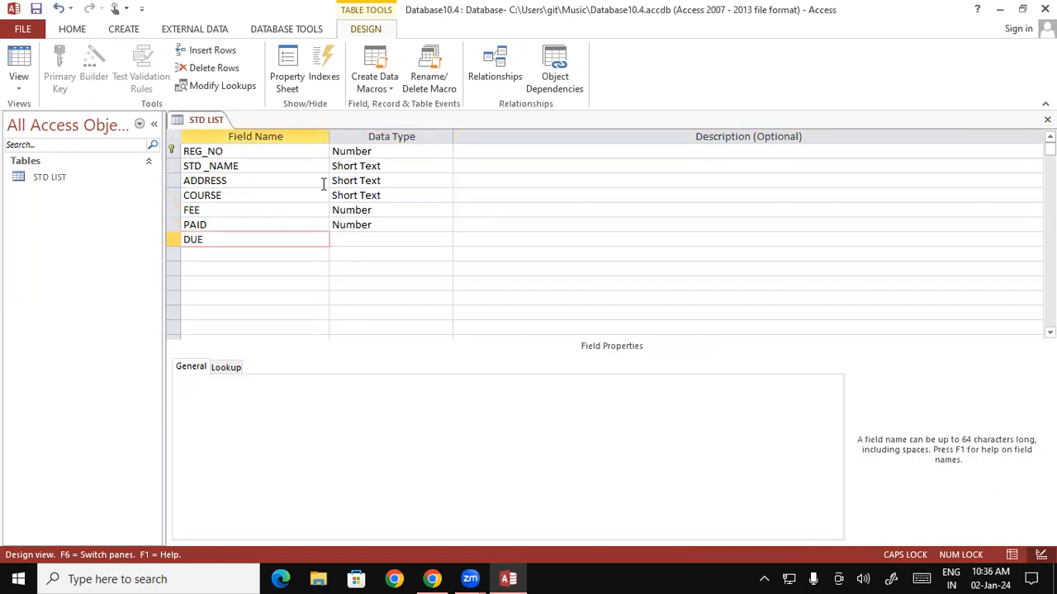
key(Tab)
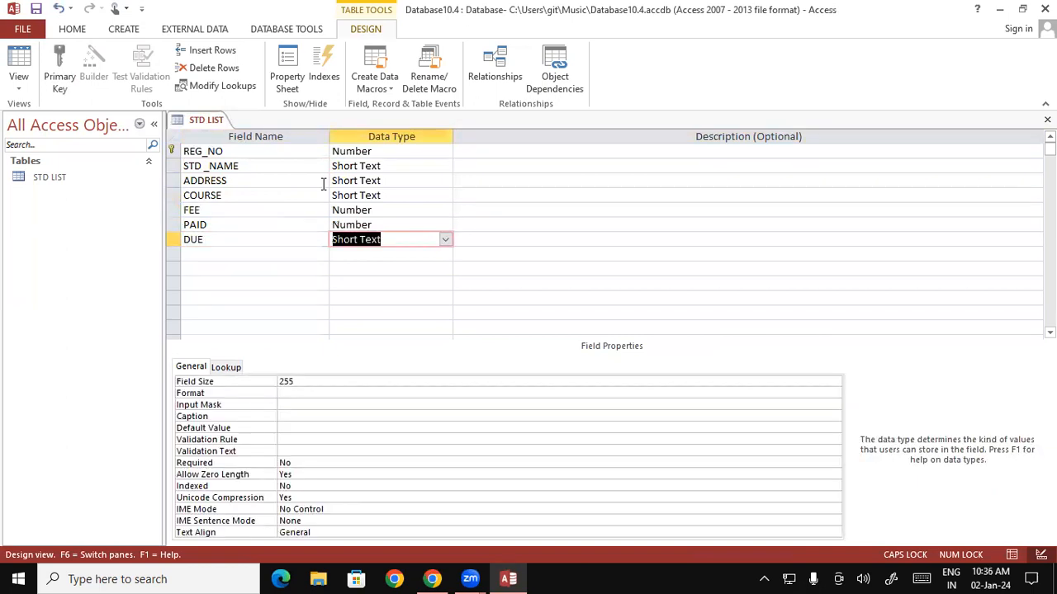
text(nu)
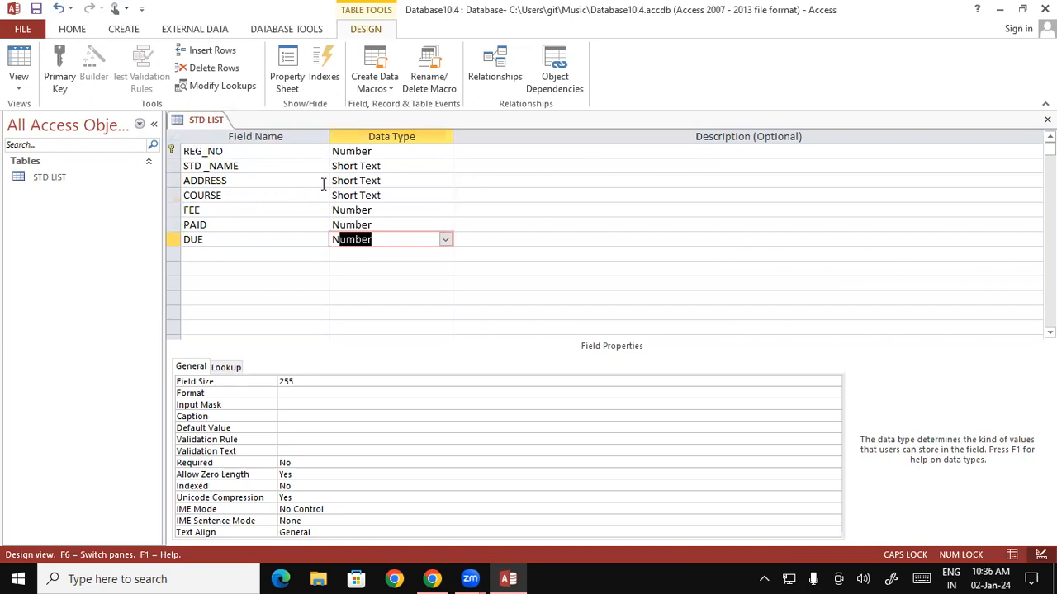
key(Tab)
key(Tab)
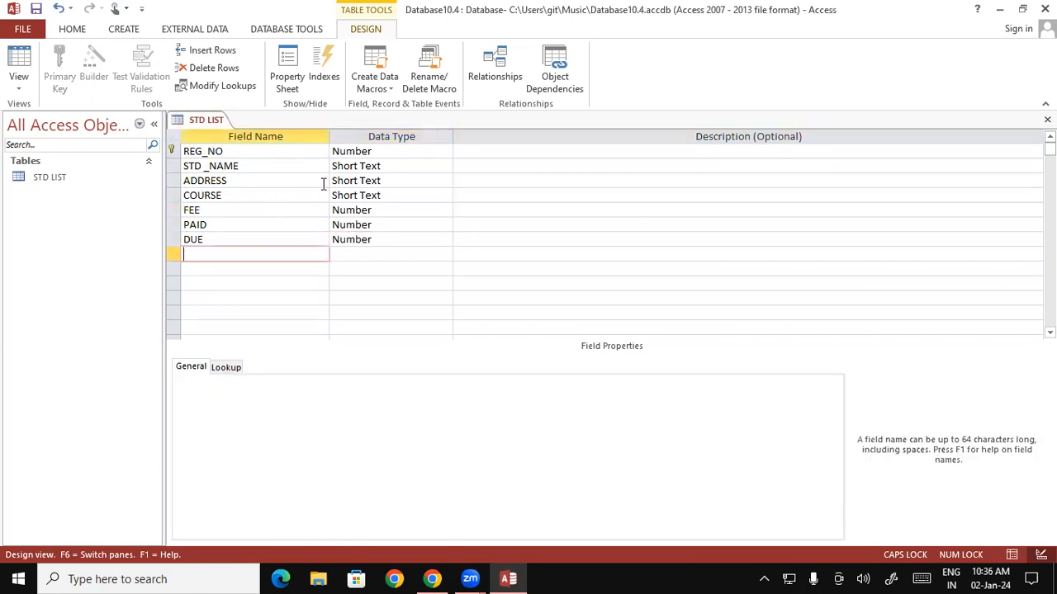
Add MOB as Short Text, EMAIL as Hyperlink, and a PHOTO field name.
text(MOB)
key(Tab)
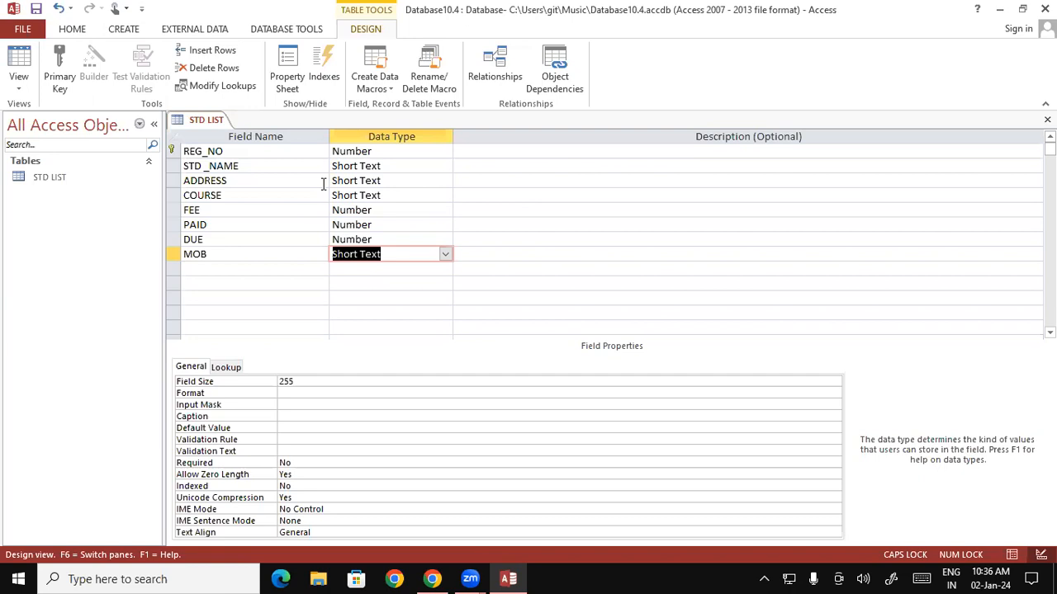
key(Tab)
key(Tab)
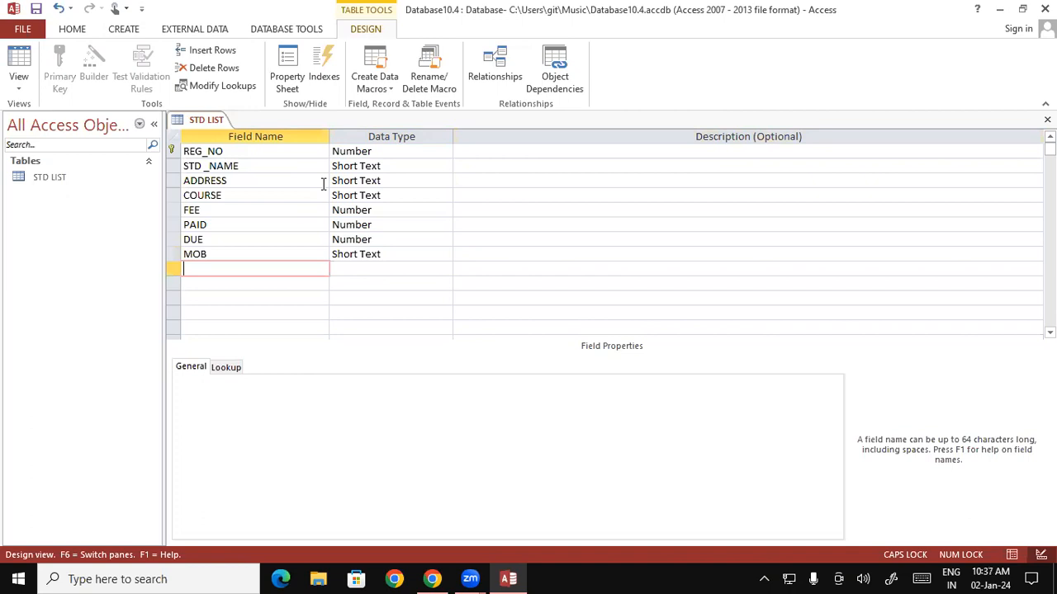
text(EMAIL)
key(Tab)
text(H)
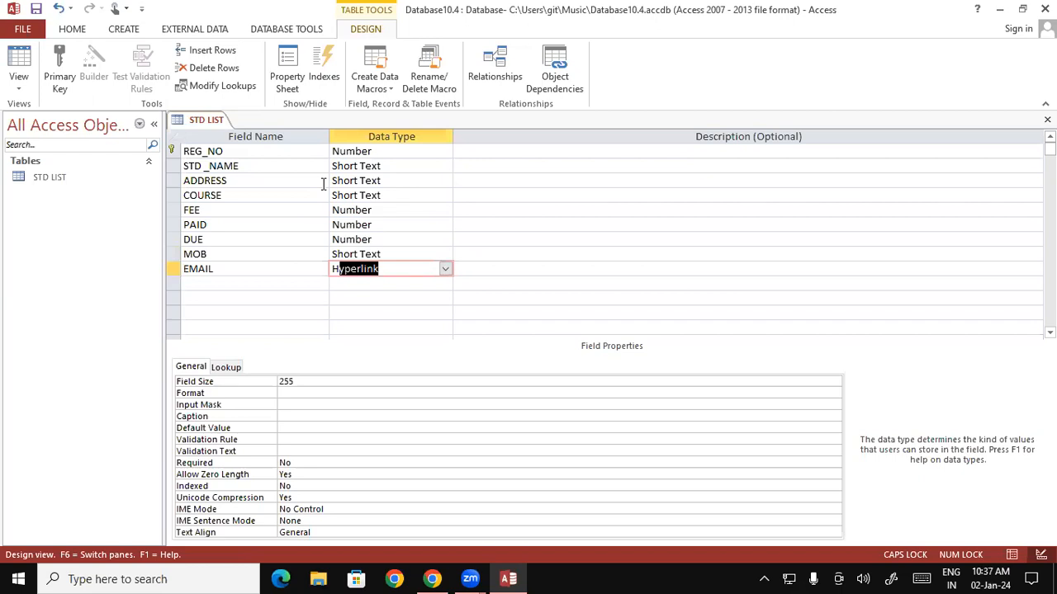
key(Tab)
key(Tab)
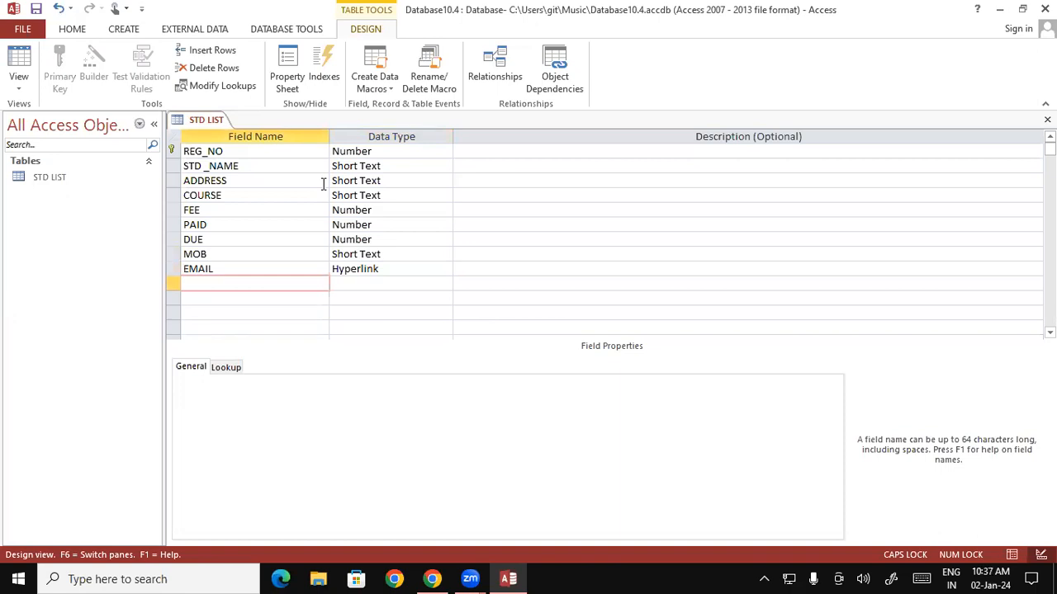
text(PHOTO)
key(Tab)
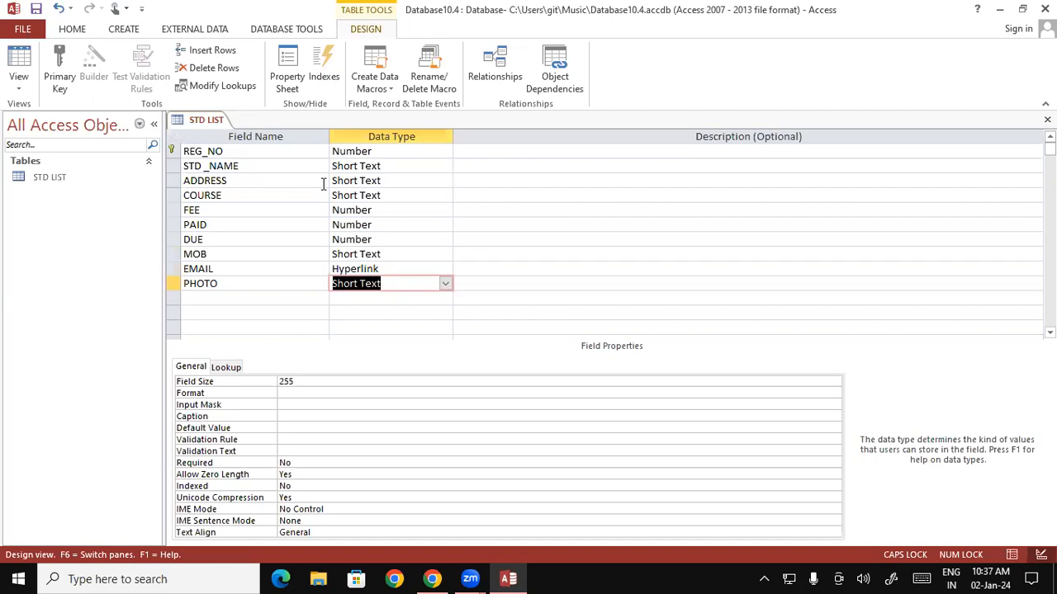
Set PHOTO's data type to Attachment in the Data Type list.
text(a)
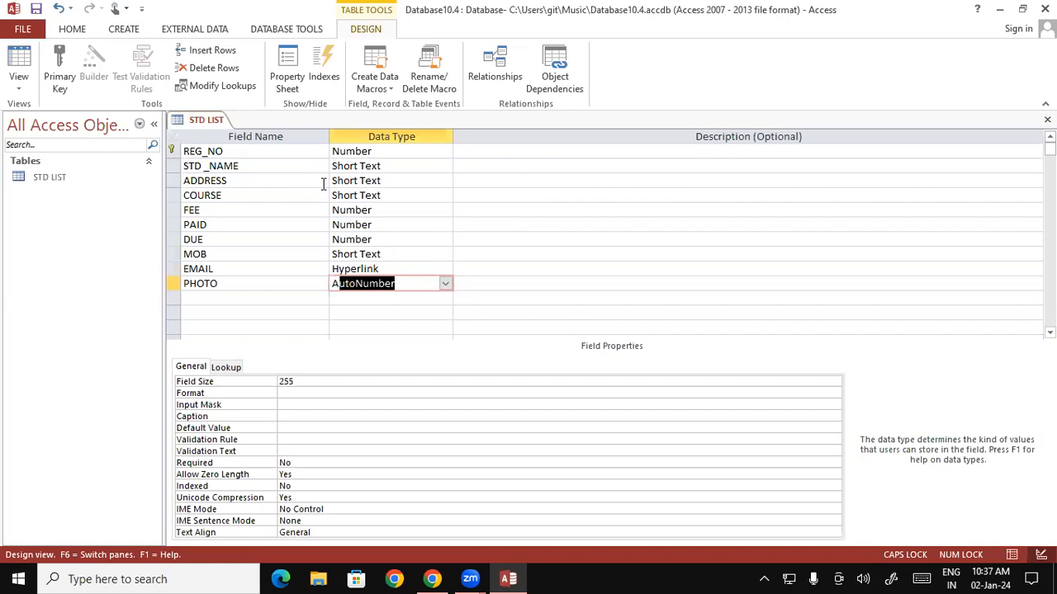
click(446, 285)
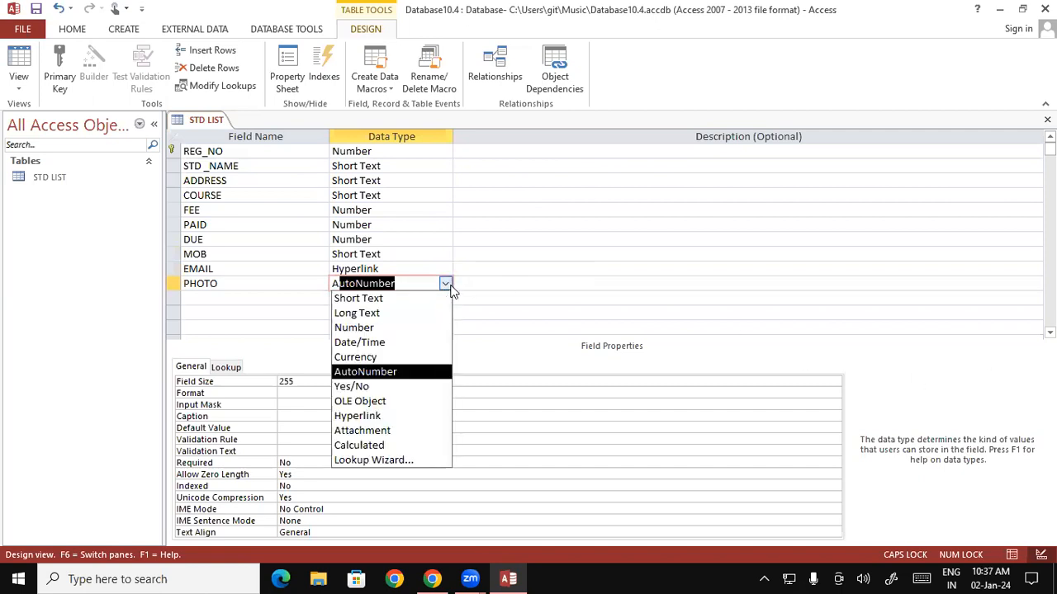
click(404, 432)
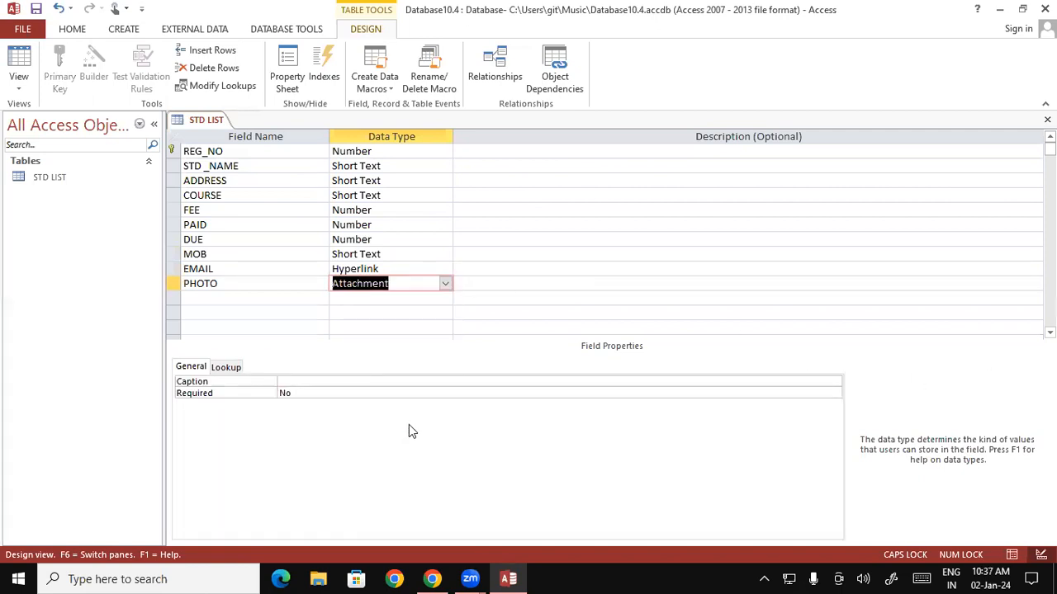
click(281, 298)
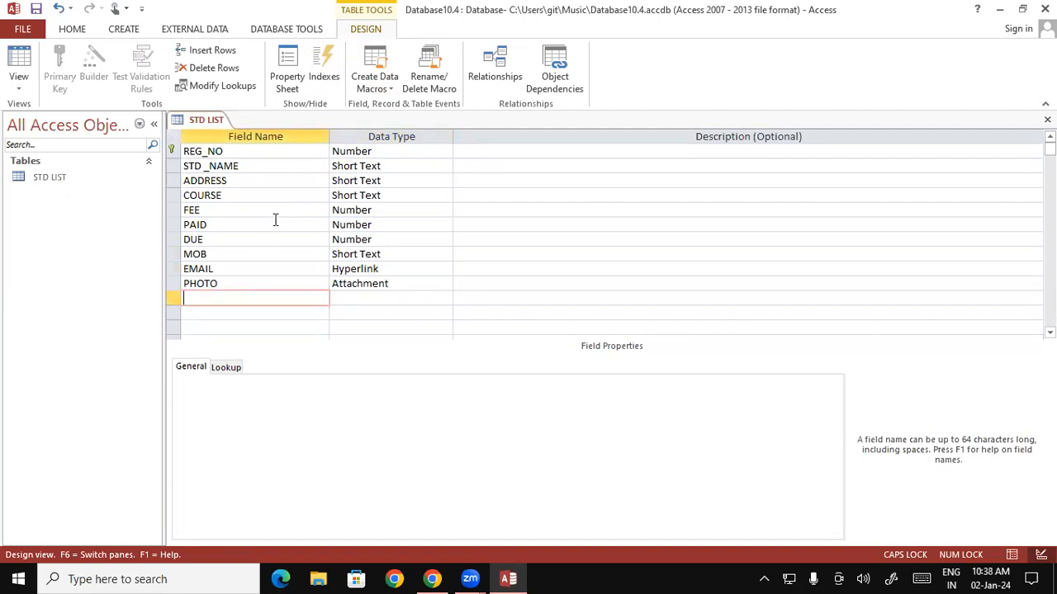
Insert a new row above COURSE and name the field GENDER.
click(174, 195)
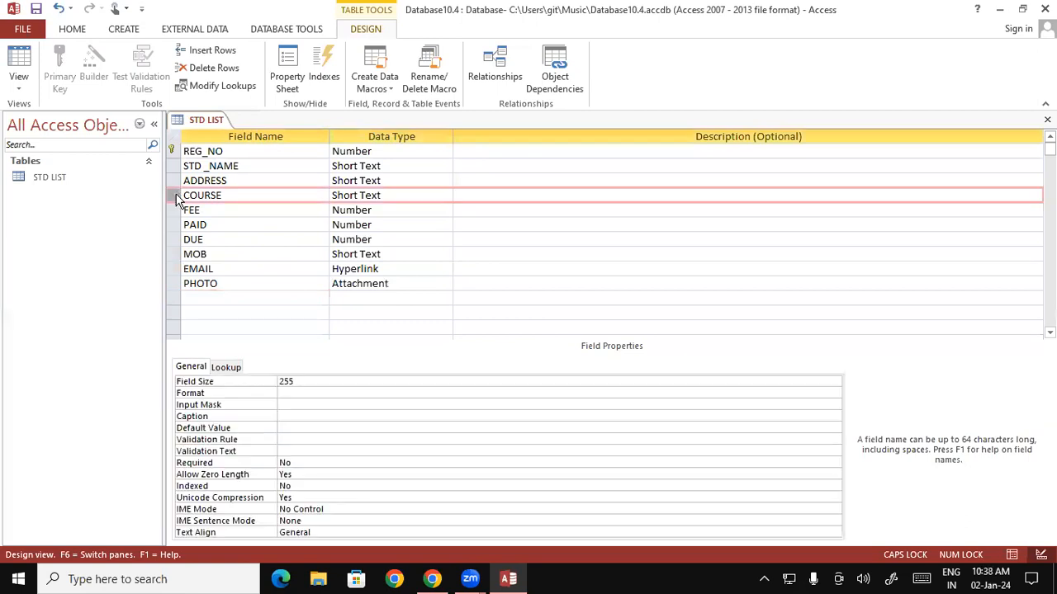
right_click(176, 199)
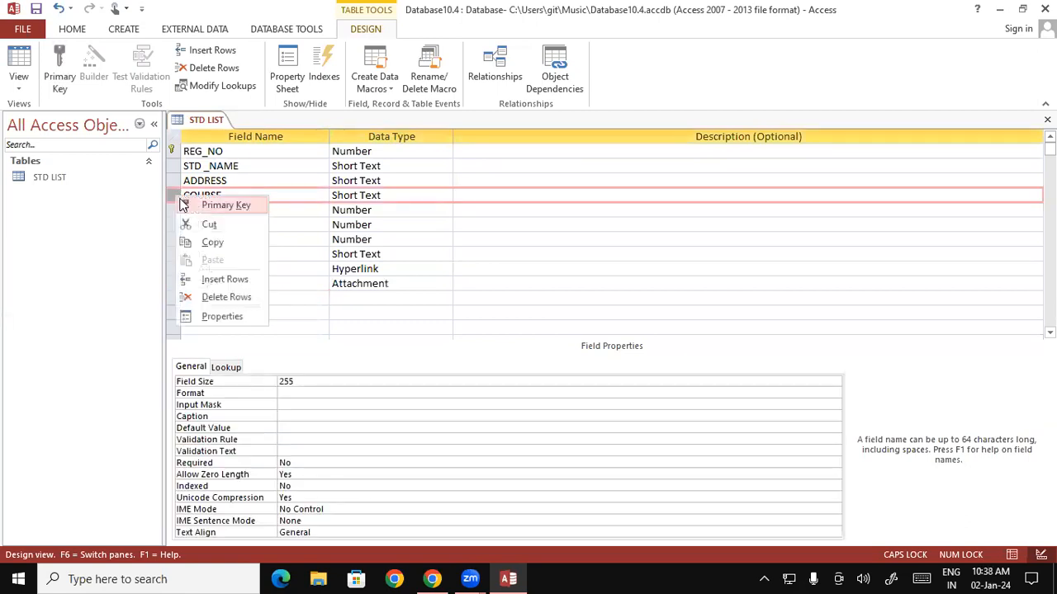
click(235, 279)
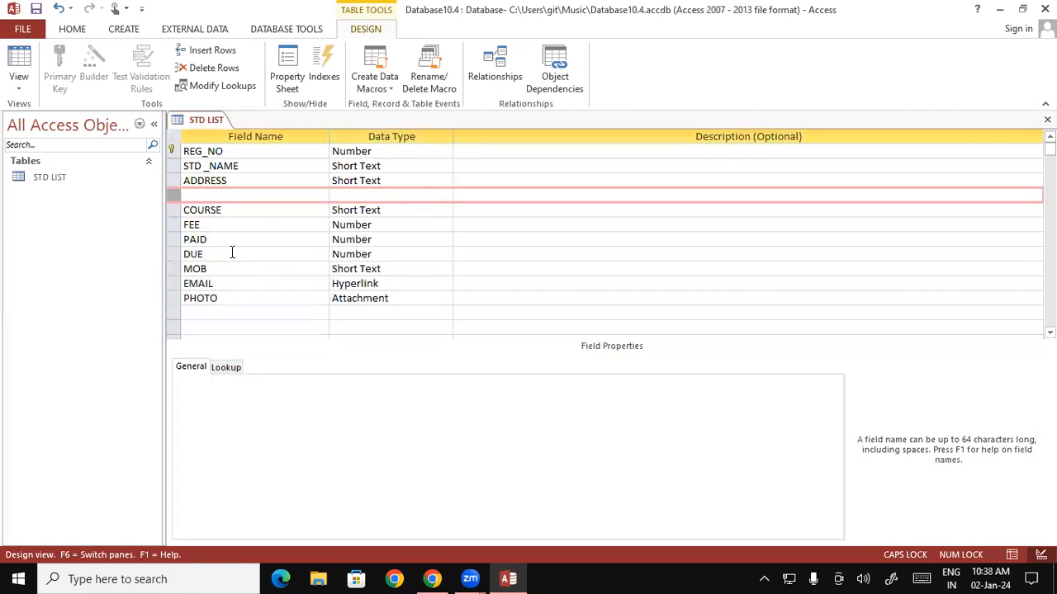
click(223, 195)
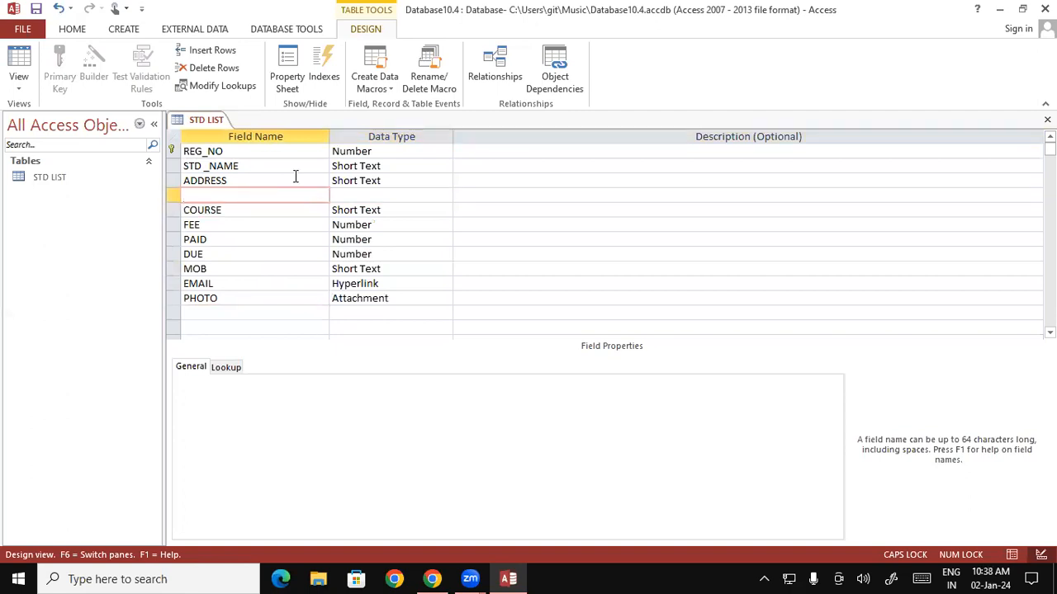
text(GENDER)
key(Tab)
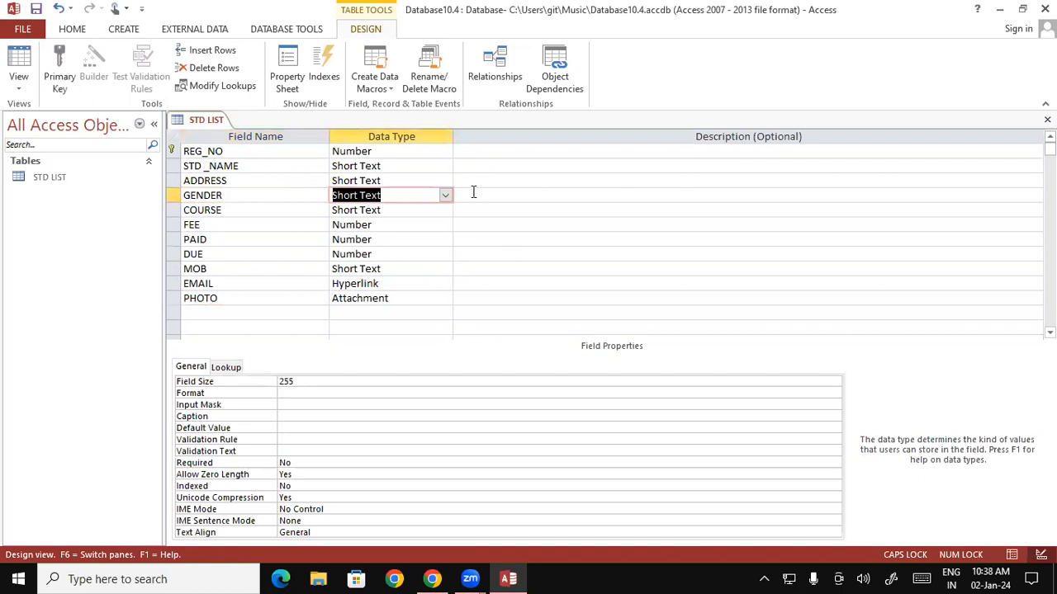
Make GENDER a Lookup Wizard field with typed values MALE and FEMALE.
click(445, 196)
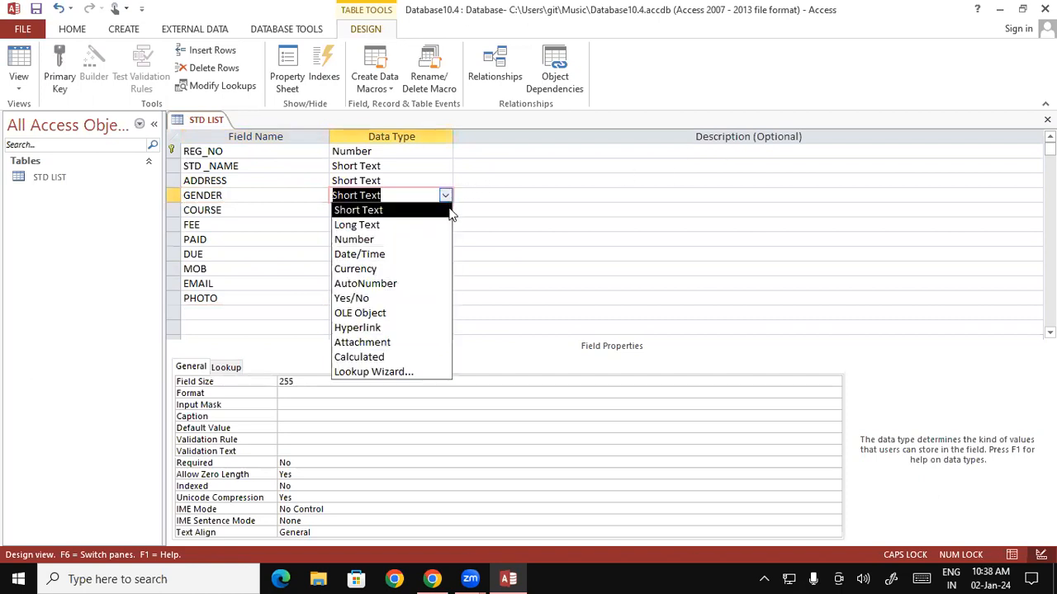
click(392, 373)
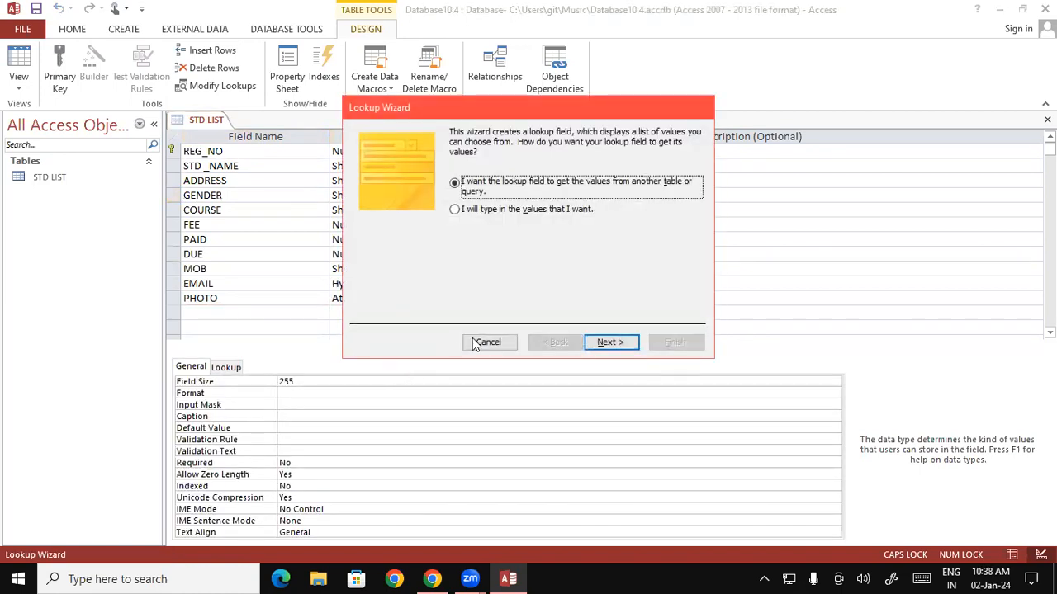
click(455, 210)
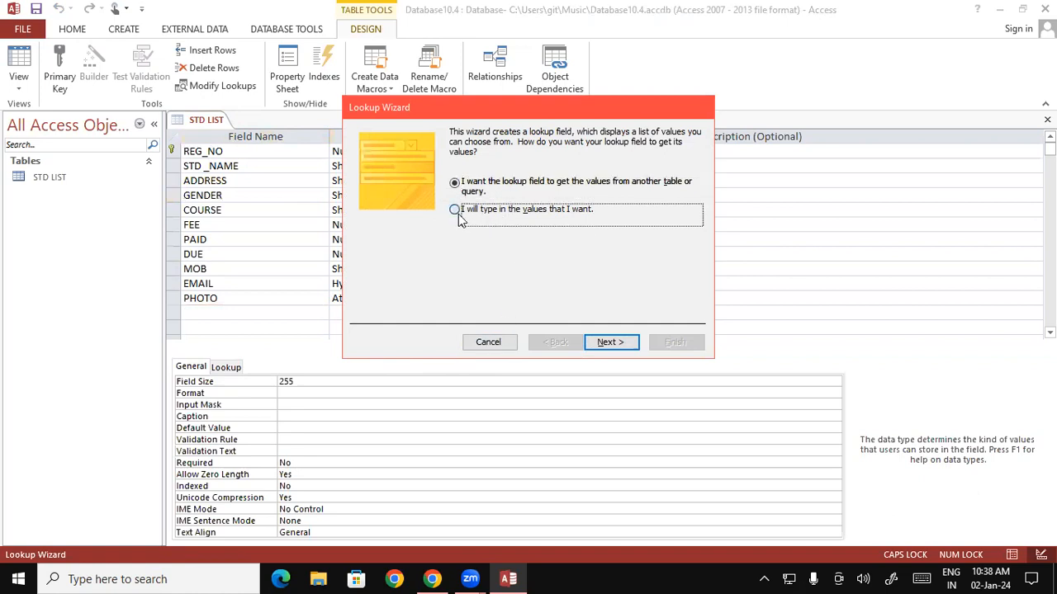
click(613, 343)
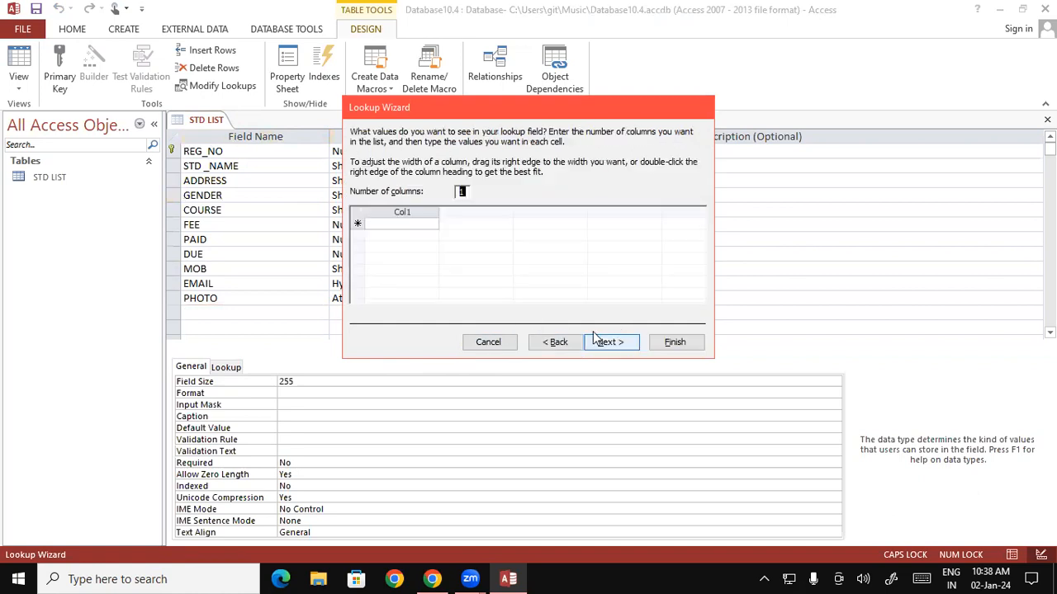
click(407, 225)
text(MALE)
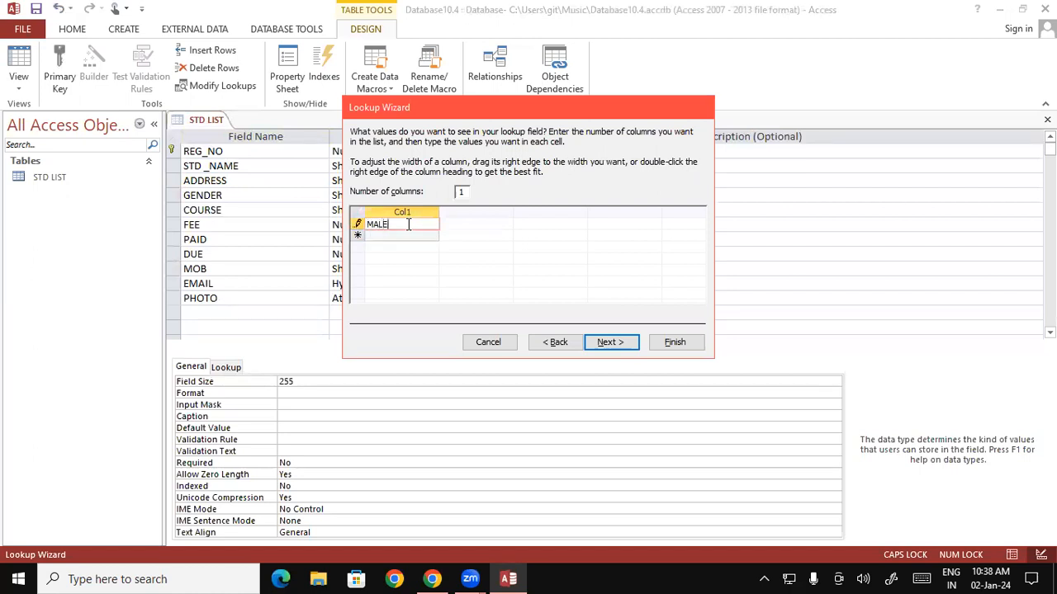
key(Return)
text(F)
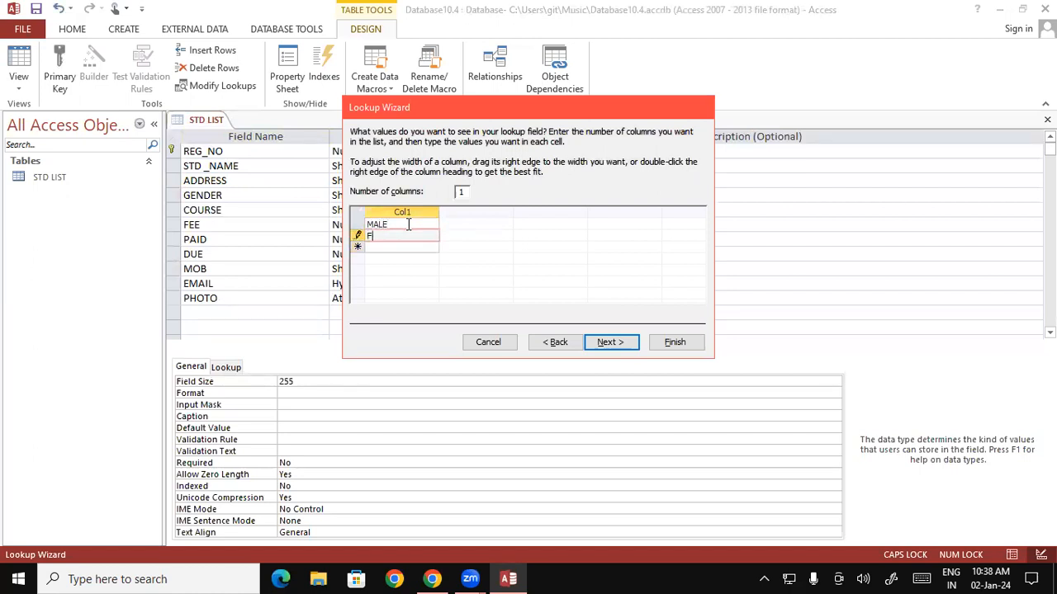
text(EMALE)
click(621, 345)
click(675, 343)
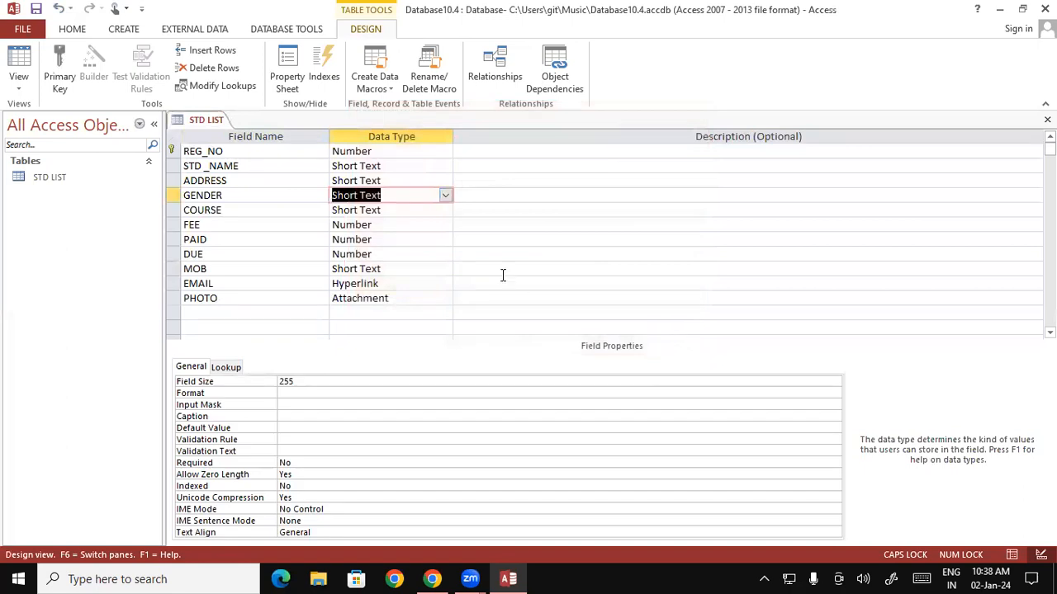
Save the table design and open STD LIST in Datasheet View.
right_click(200, 120)
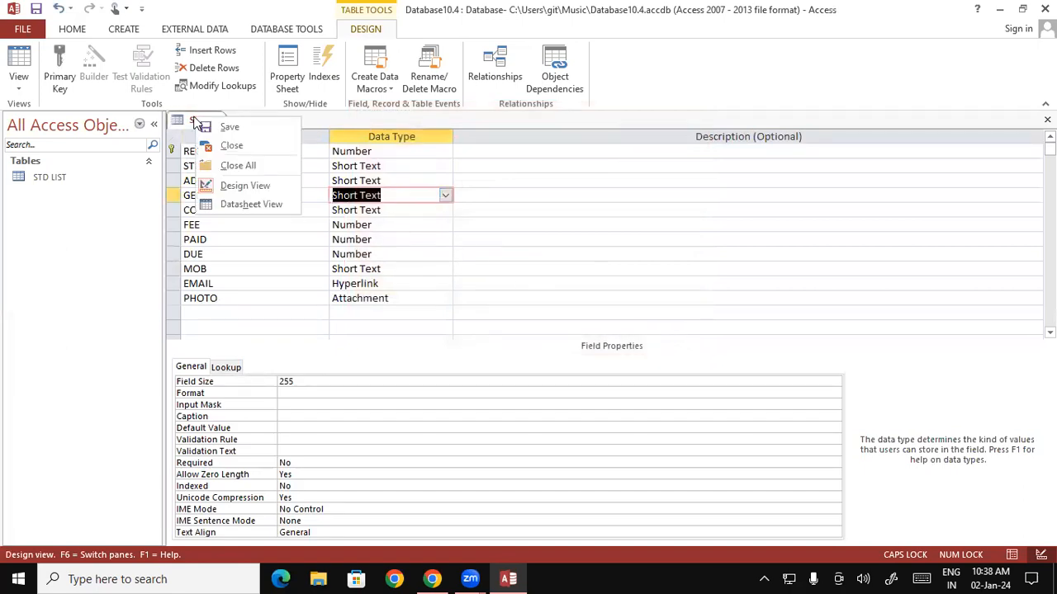
click(221, 125)
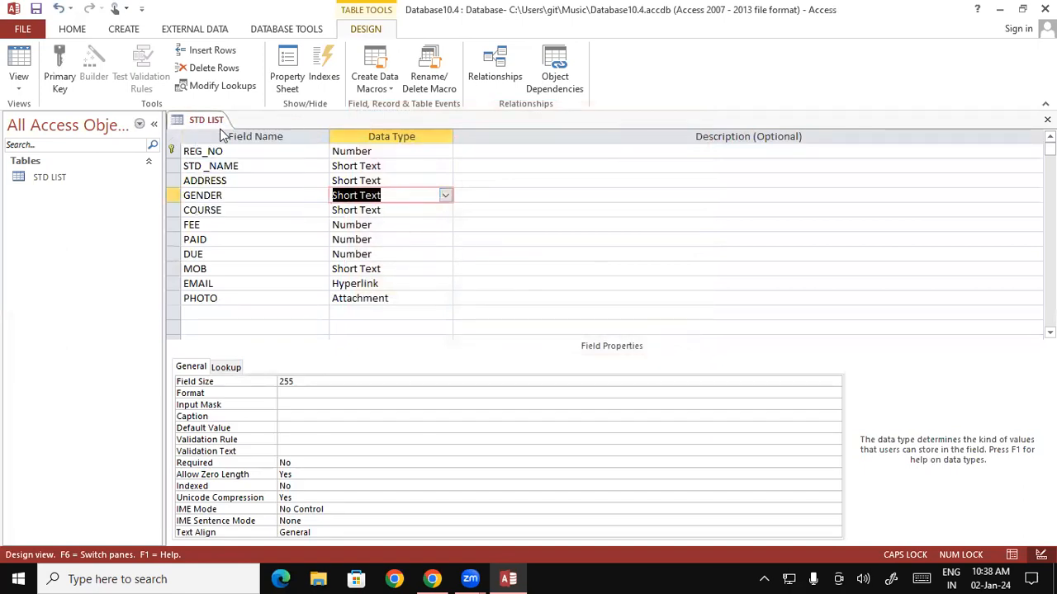
double_click(81, 176)
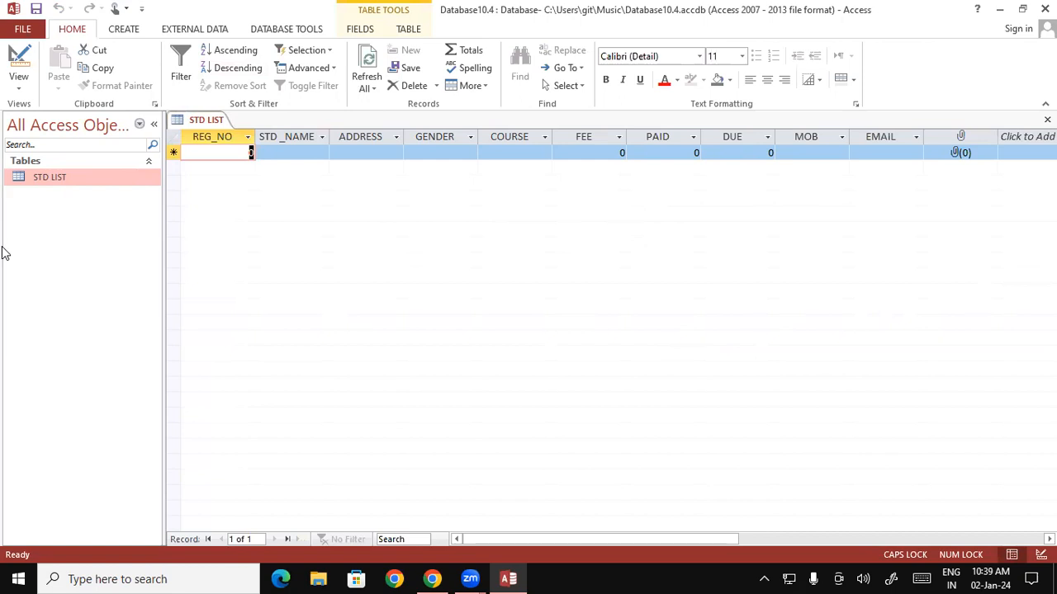
Enter the first student's registration number, full name and address.
text(4485)
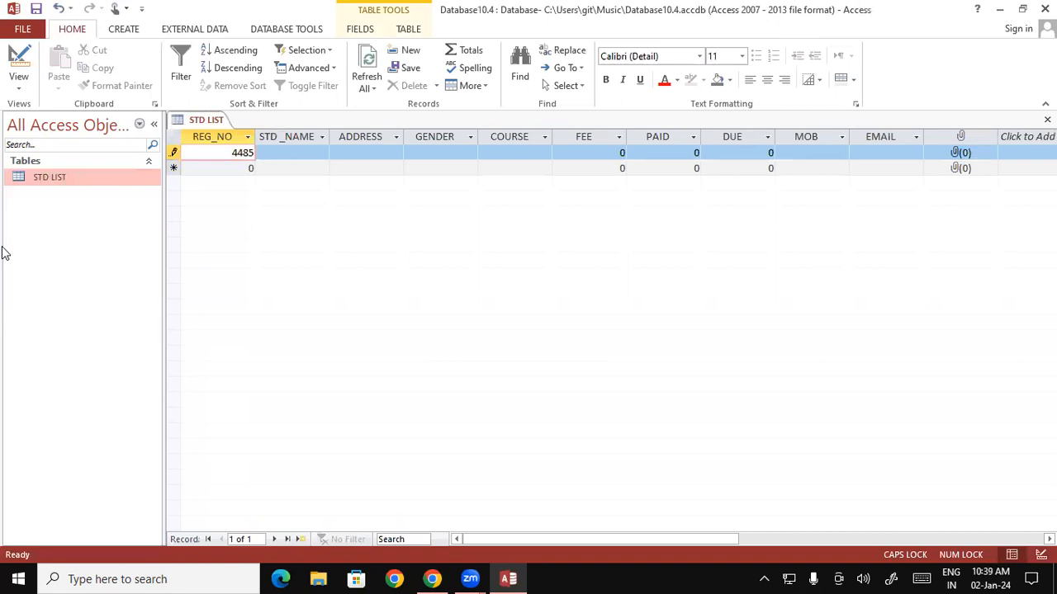
key(Tab)
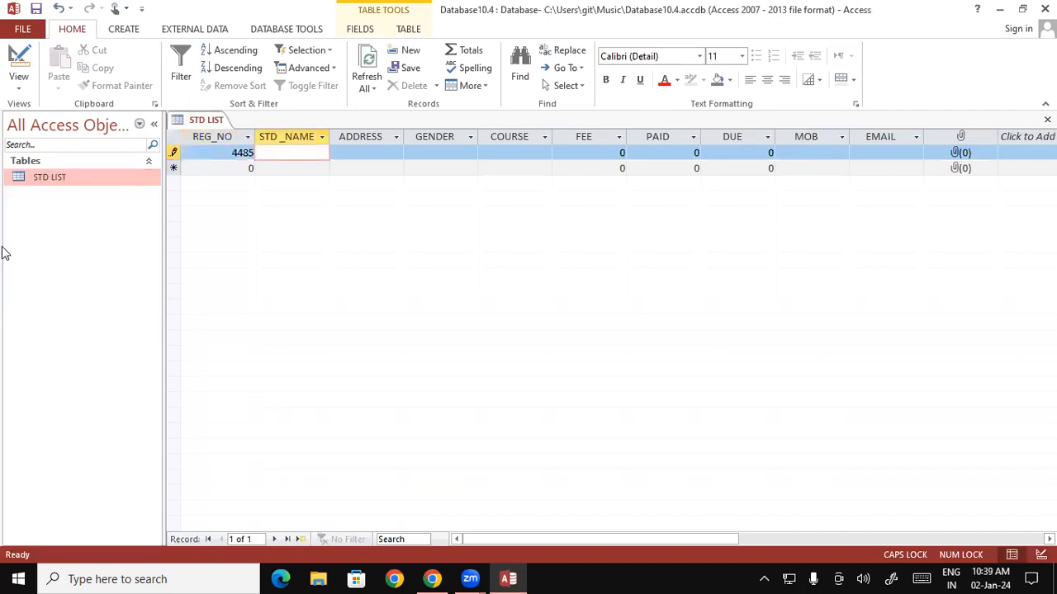
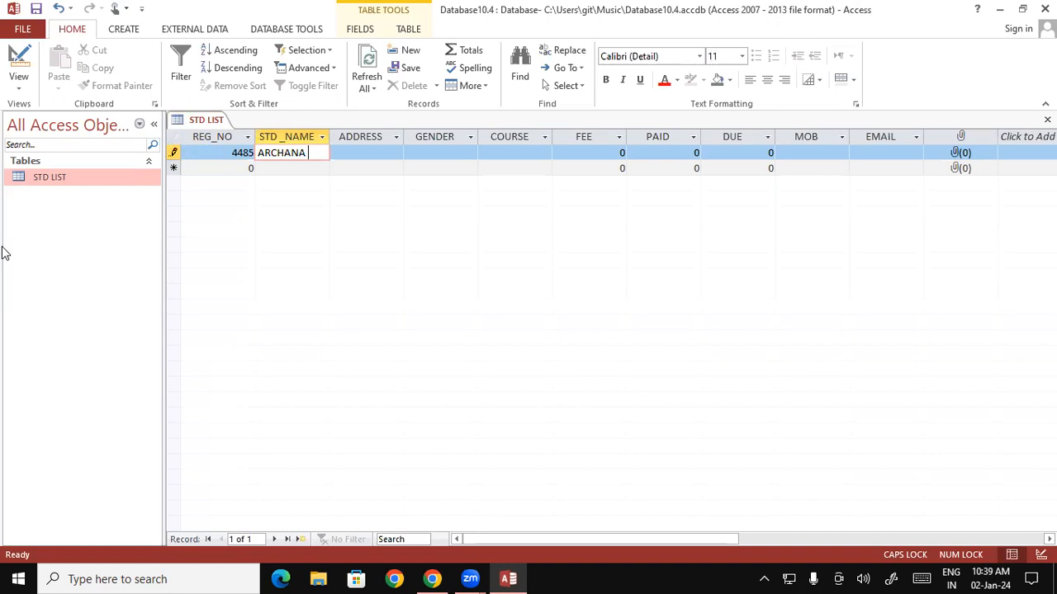
key(Tab)
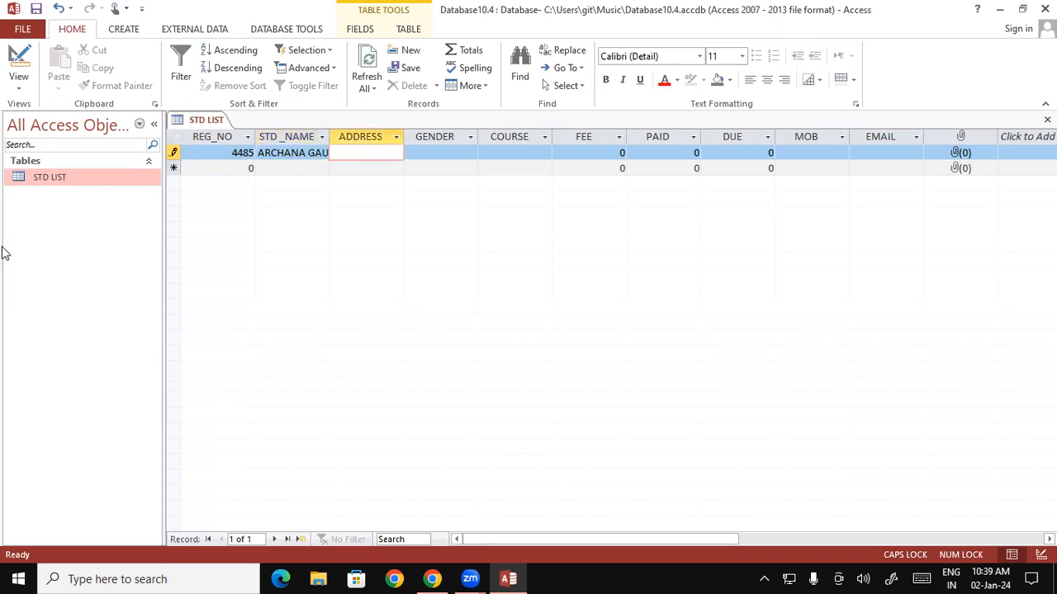
text(VISH)
text(UN)
text(PURA)
key(Tab)
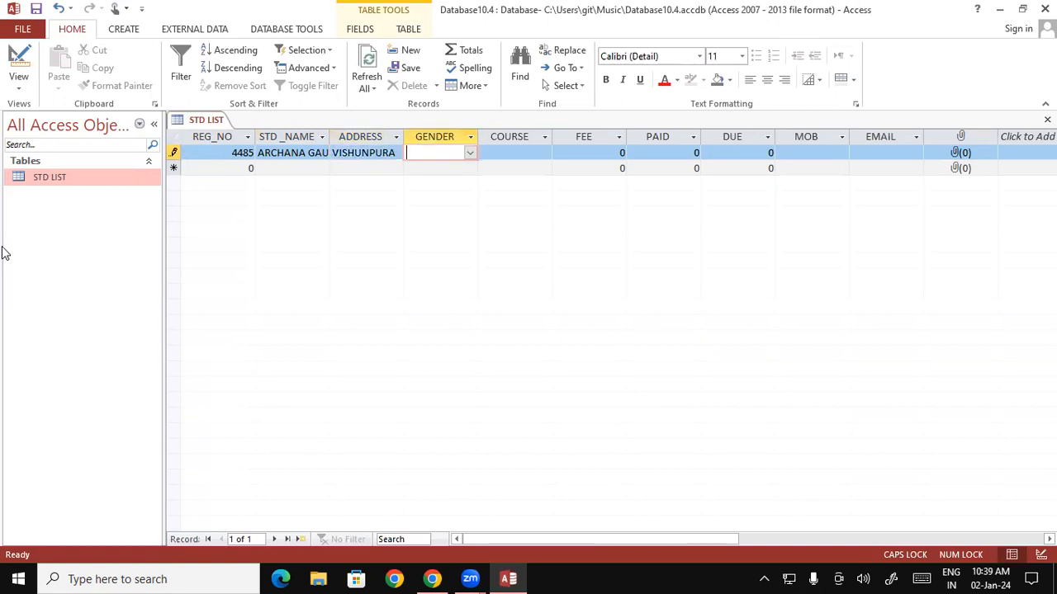
Set gender FEMALE, course ADCA, FEE 15000, PAID 12000 and DUE 3000.
click(469, 156)
click(445, 181)
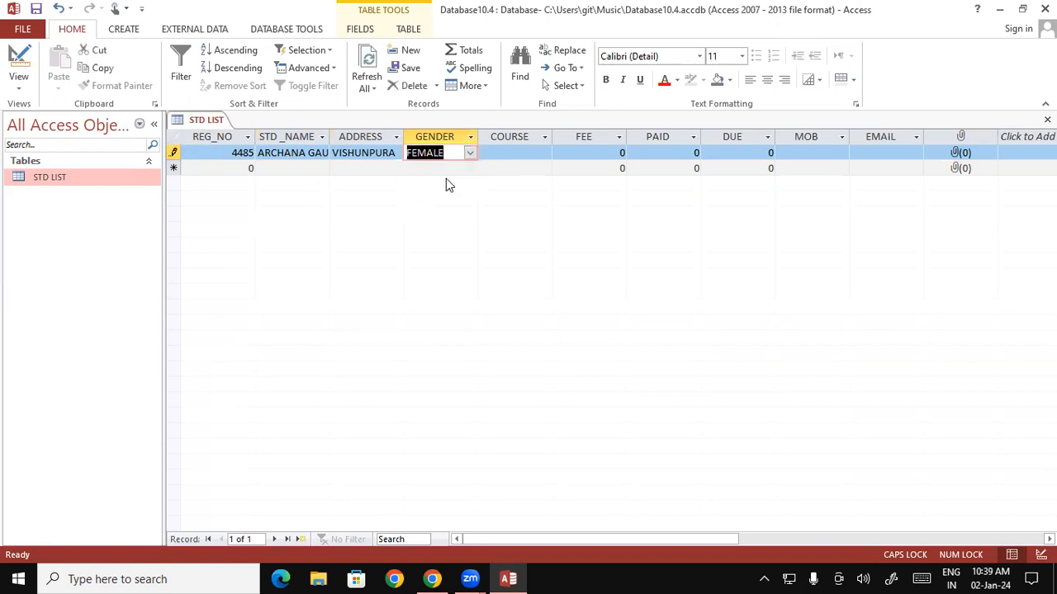
click(523, 152)
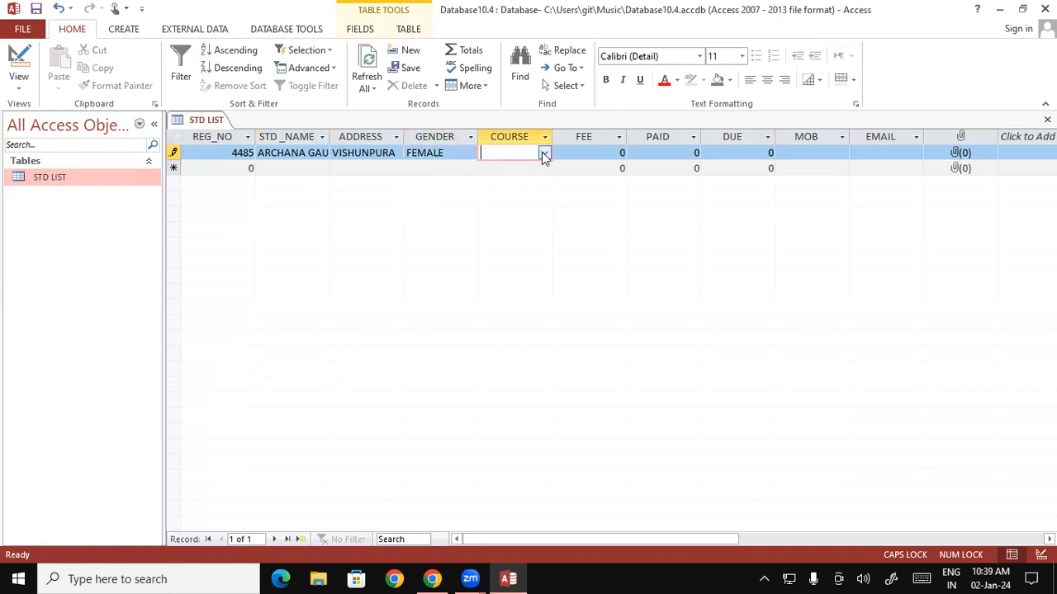
click(543, 154)
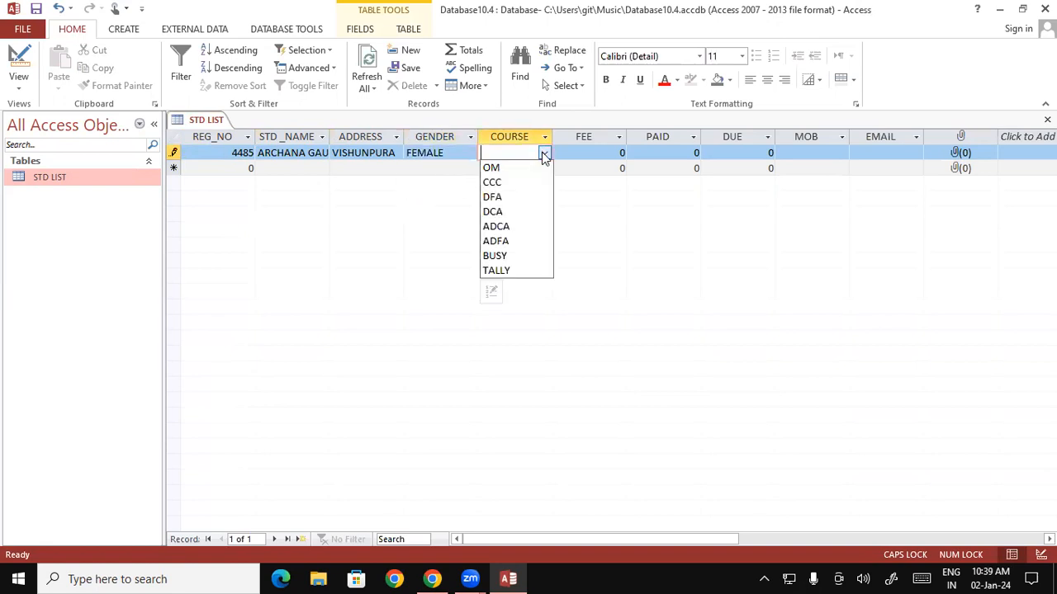
click(501, 231)
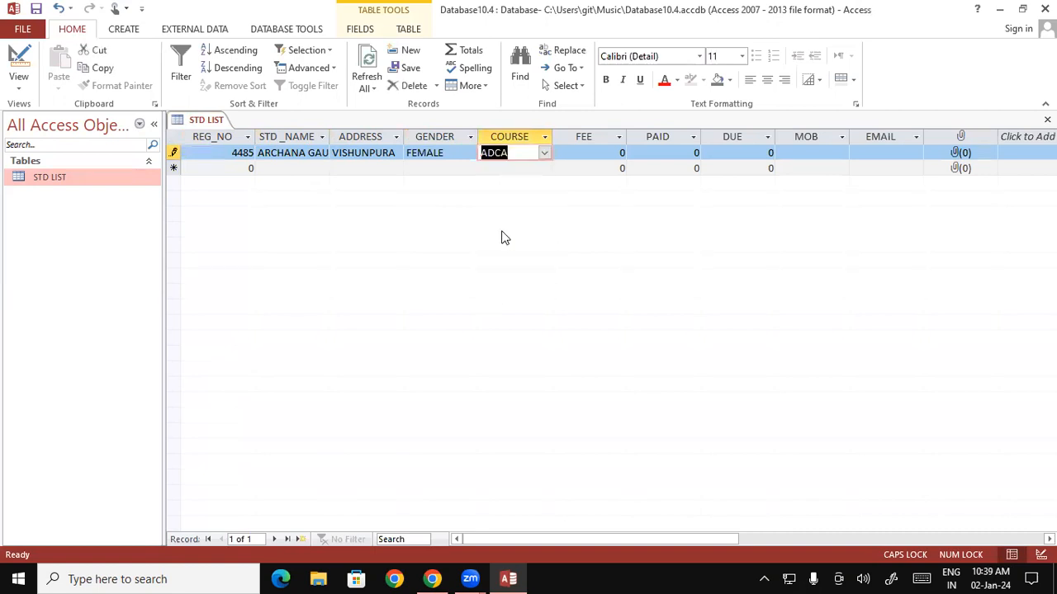
click(591, 154)
text(15000)
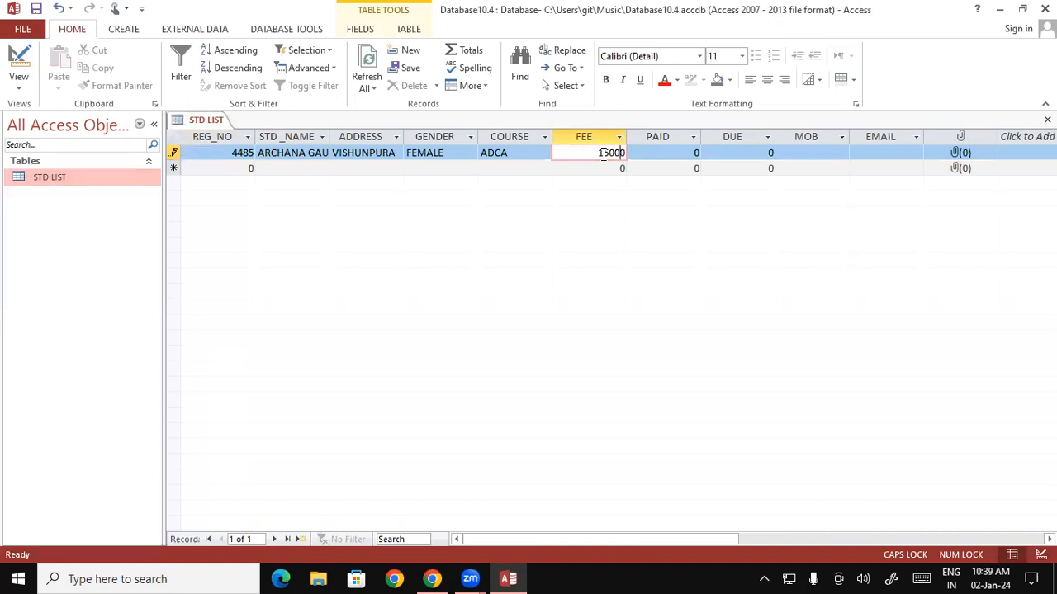
click(667, 152)
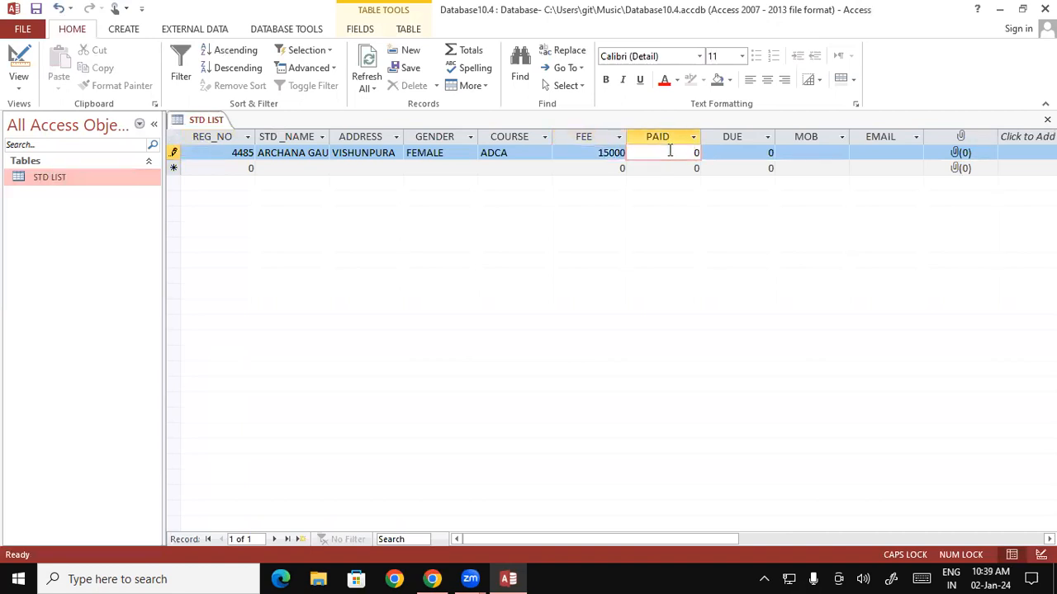
text(12000)
click(753, 154)
text(3000)
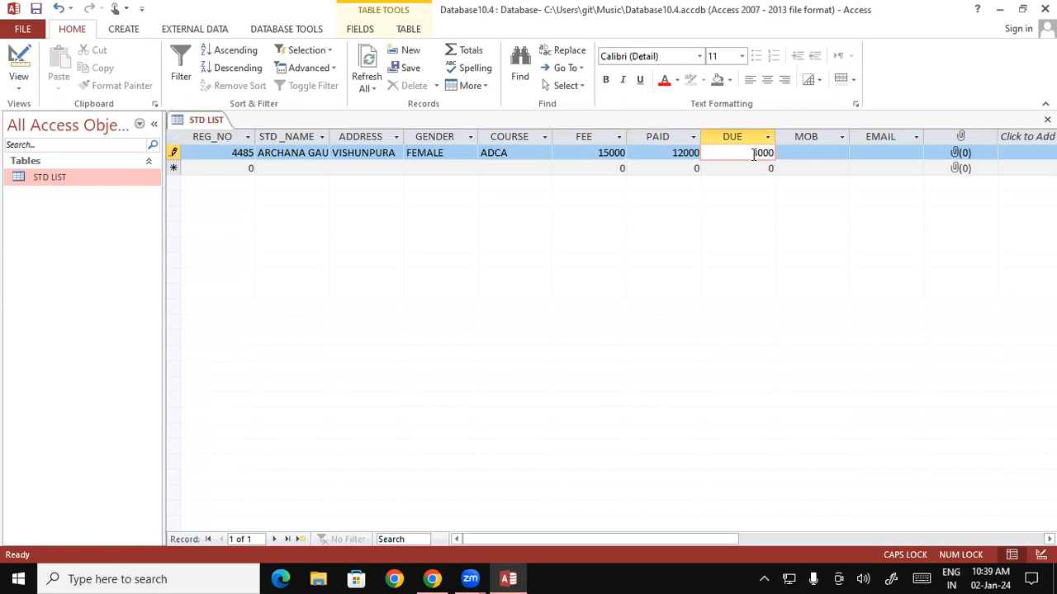
Fill in the student's mobile number and lowercase gmail.com e-mail address.
click(818, 152)
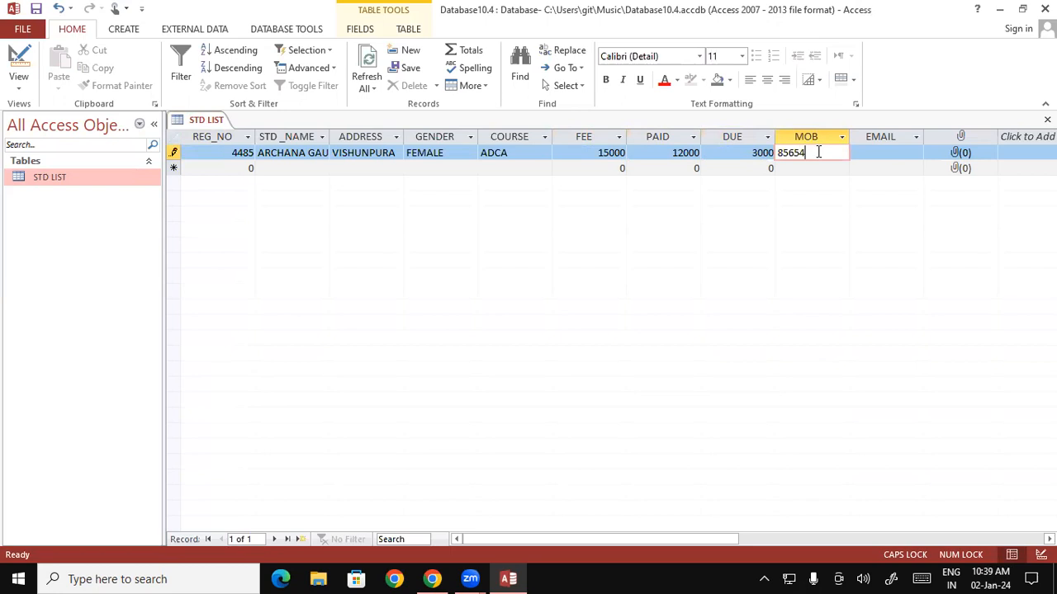
click(881, 153)
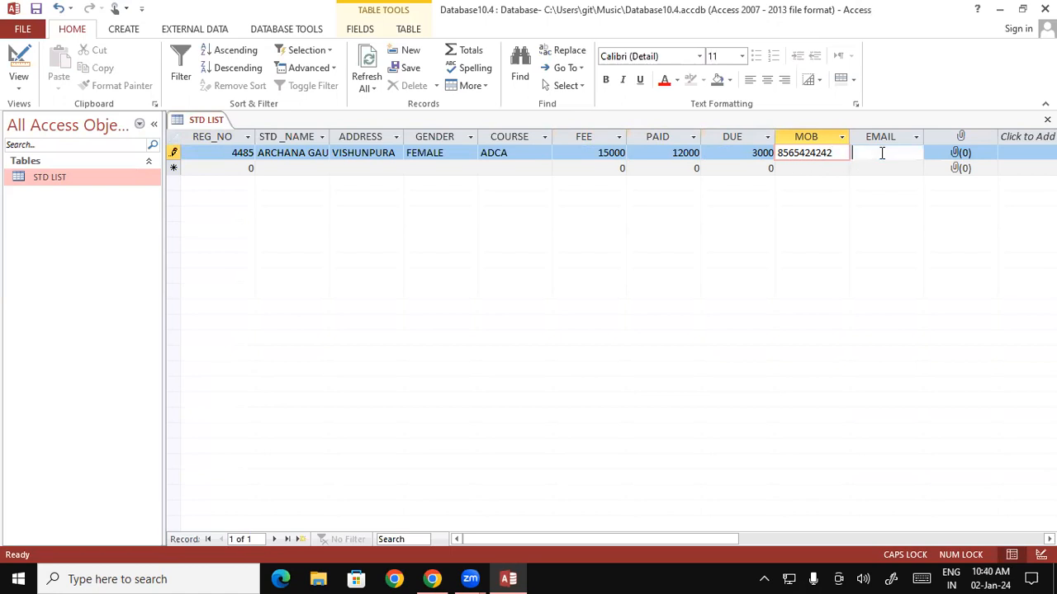
text(A)
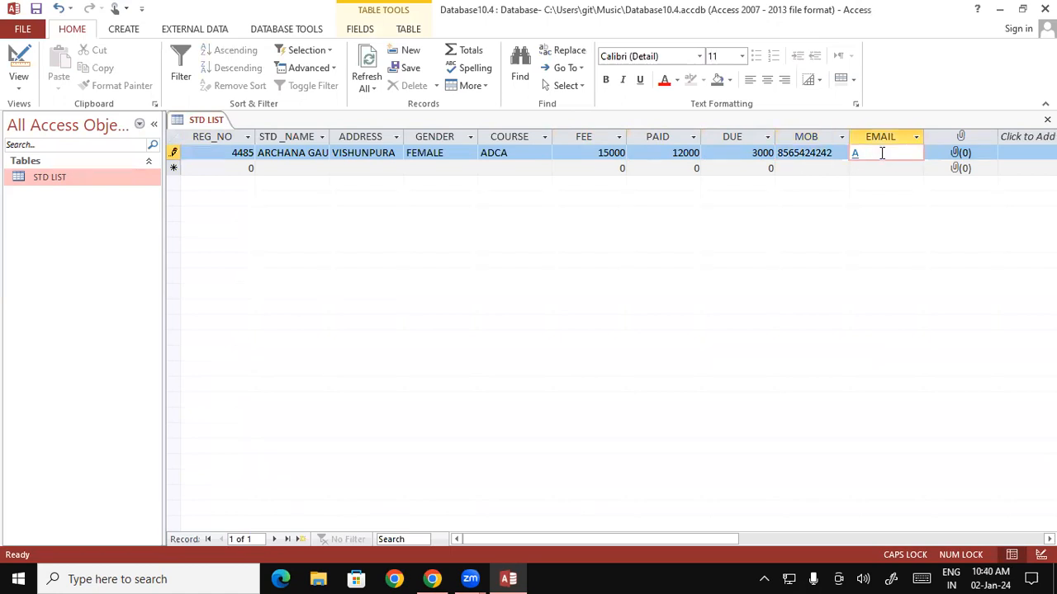
key(BackSpace)
key(Caps_Lock)
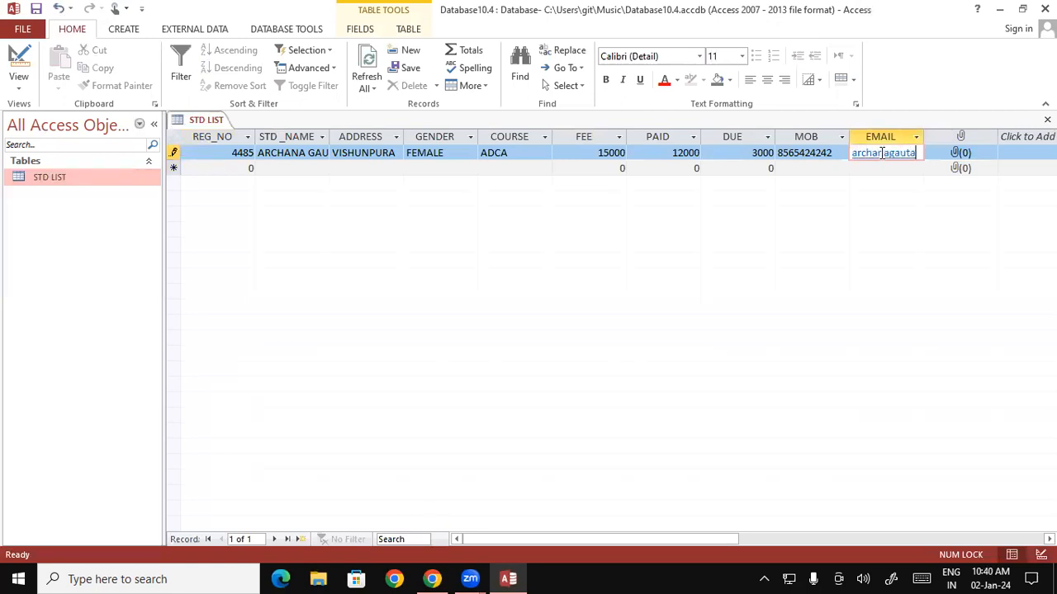
click(953, 159)
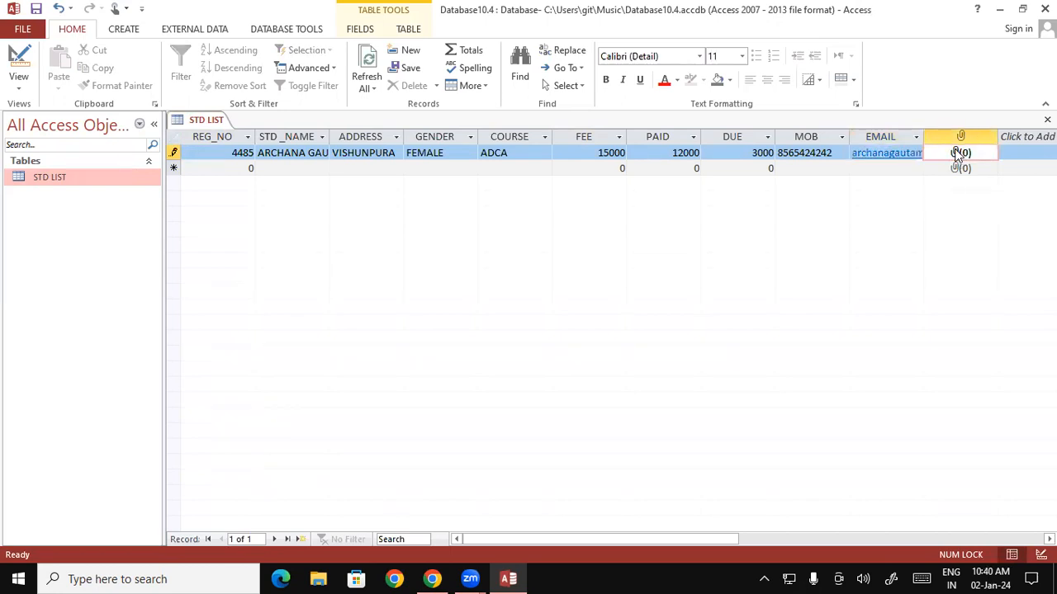
Attach the student's .jpg photo from the Music folder to the first record.
double_click(958, 154)
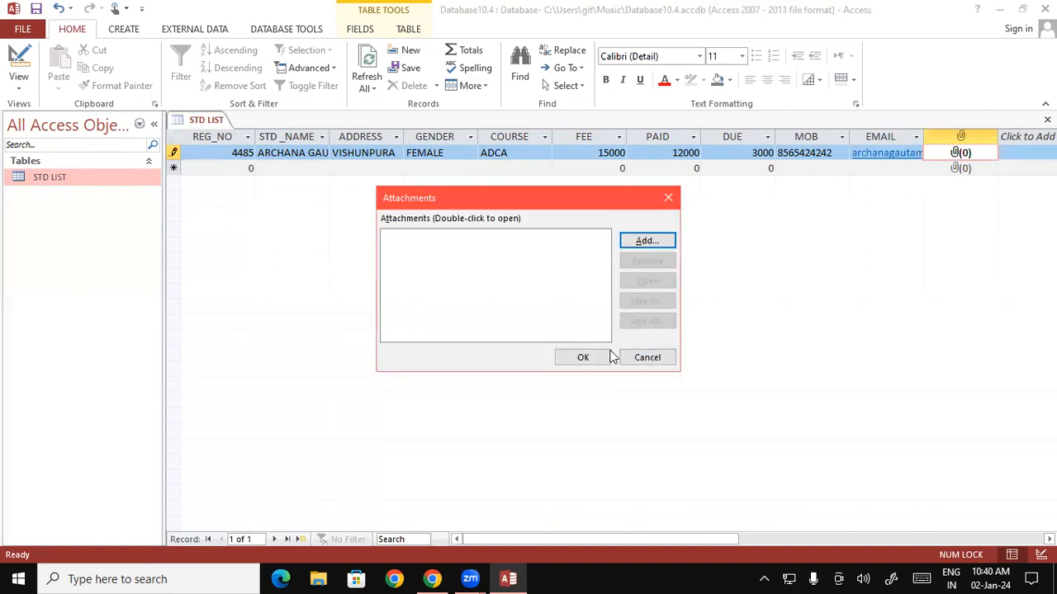
click(640, 241)
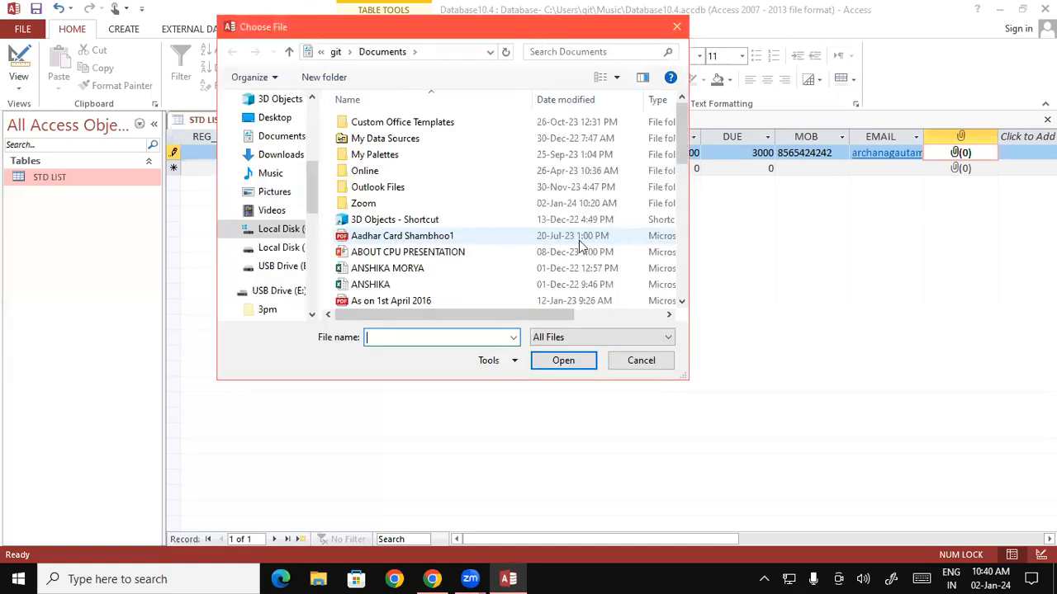
click(280, 173)
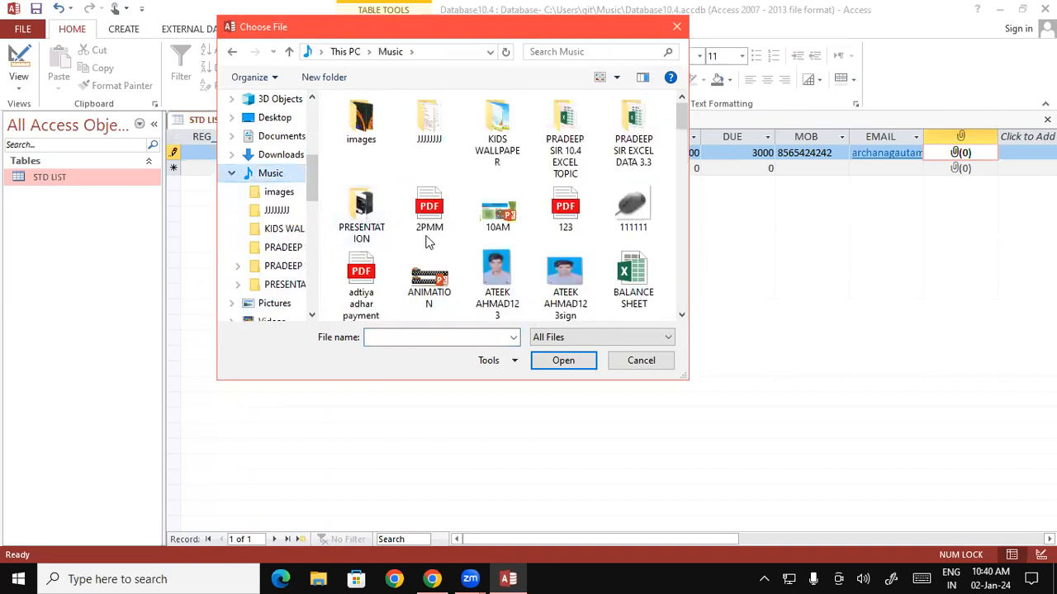
click(497, 272)
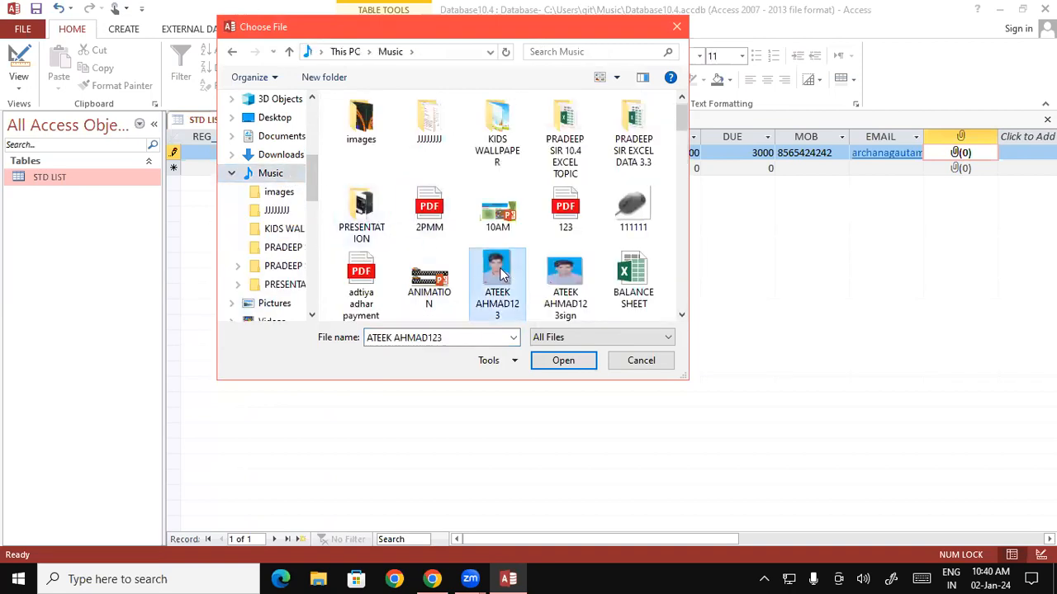
click(556, 360)
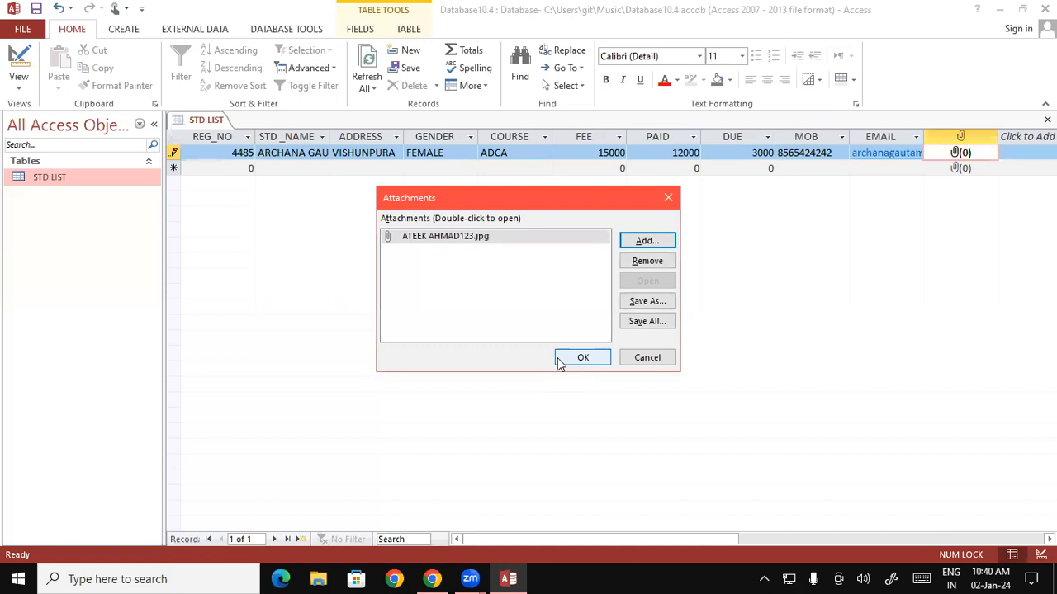
click(571, 362)
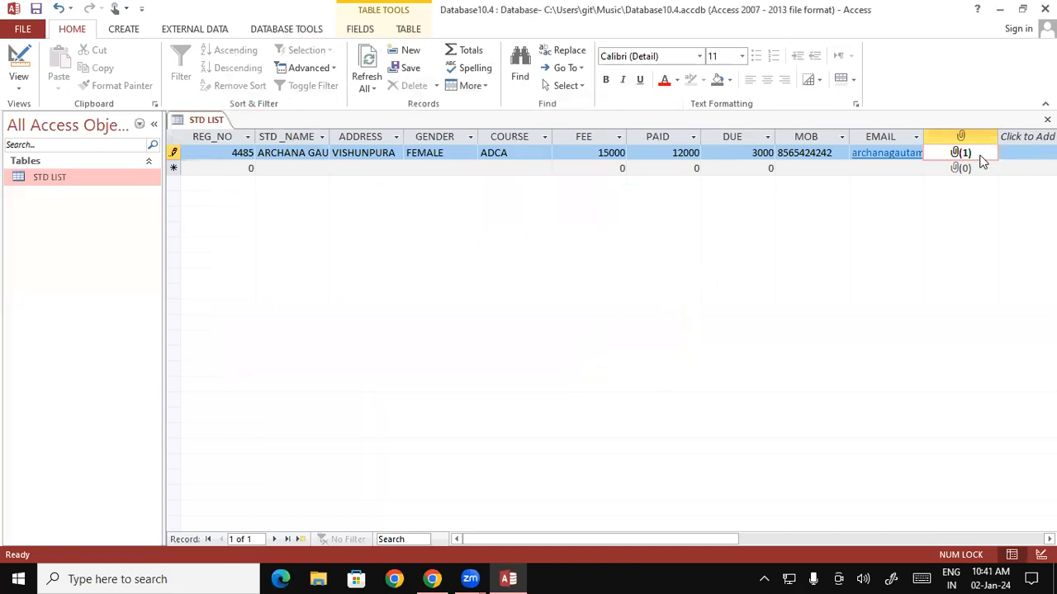
Enter the second student's registration number, capitalised full name and address.
key(Tab)
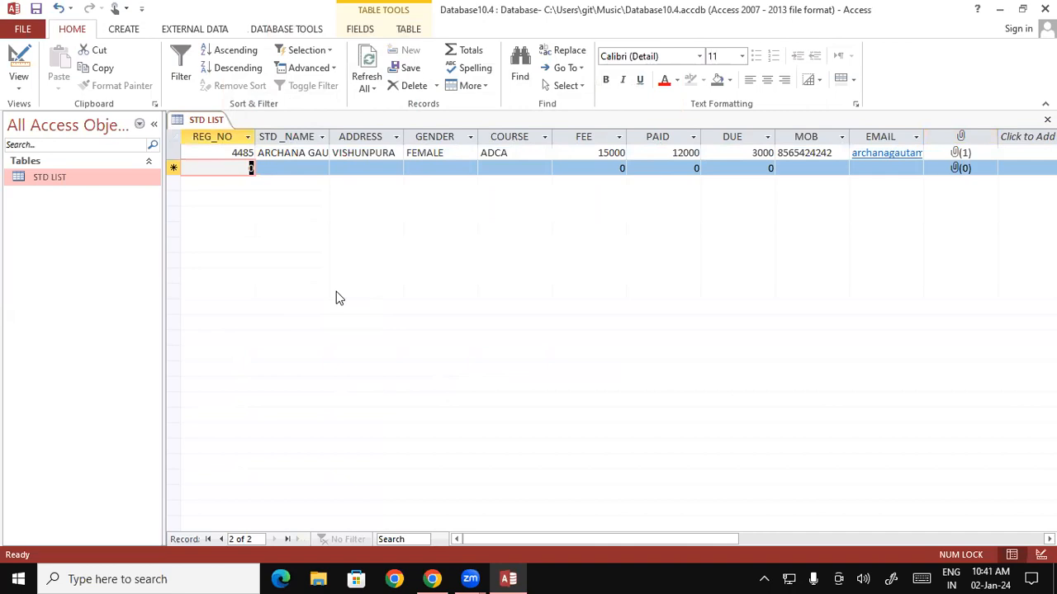
text(4)
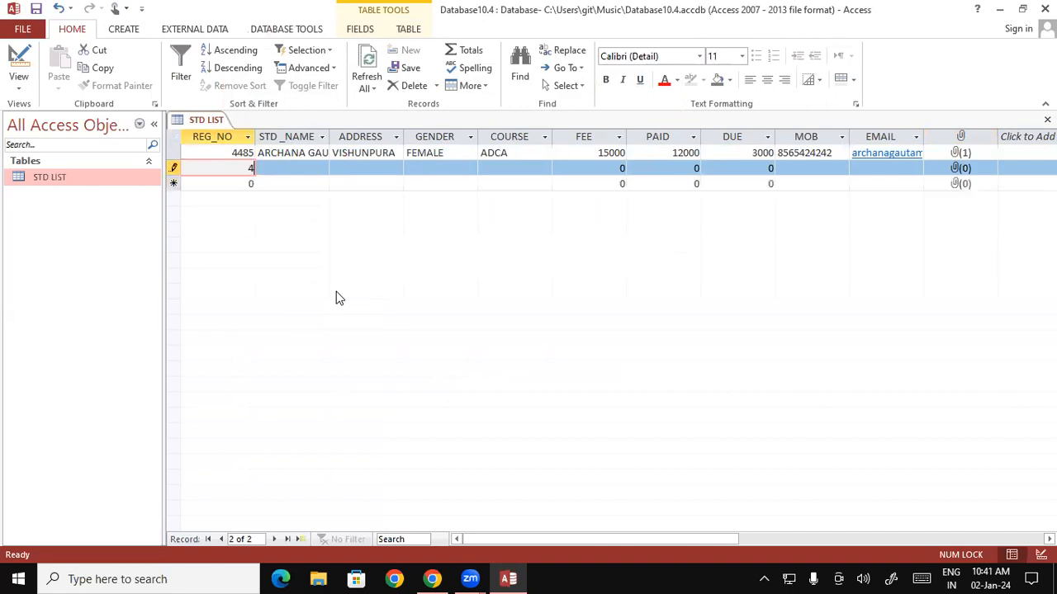
text(220)
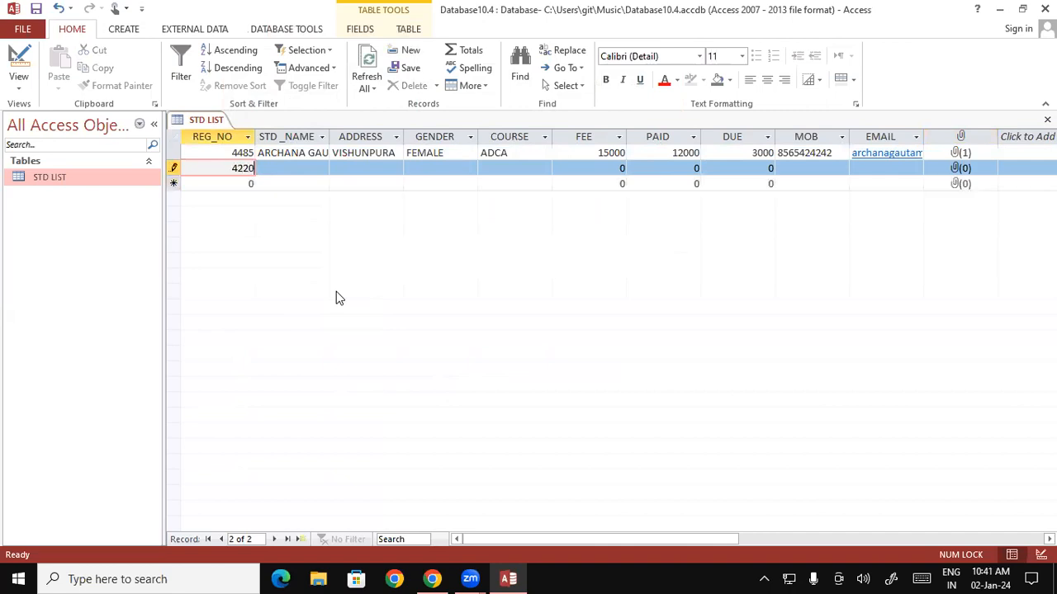
key(Tab)
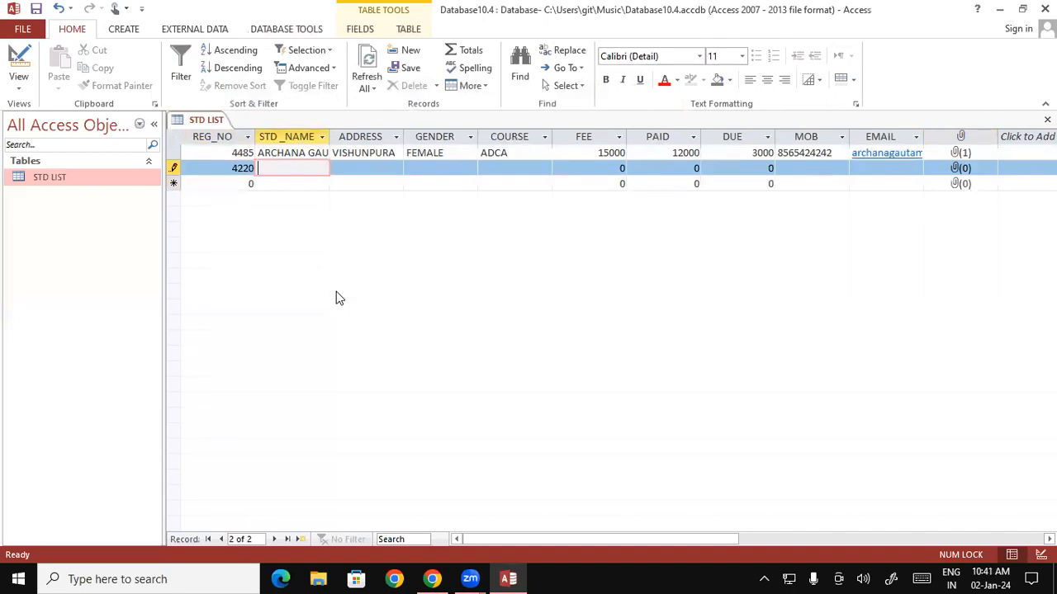
text(ayush)
key(BackSpace)
key(BackSpace)
key(BackSpace)
key(BackSpace)
key(BackSpace)
key(BackSpace)
key(Caps_Lock)
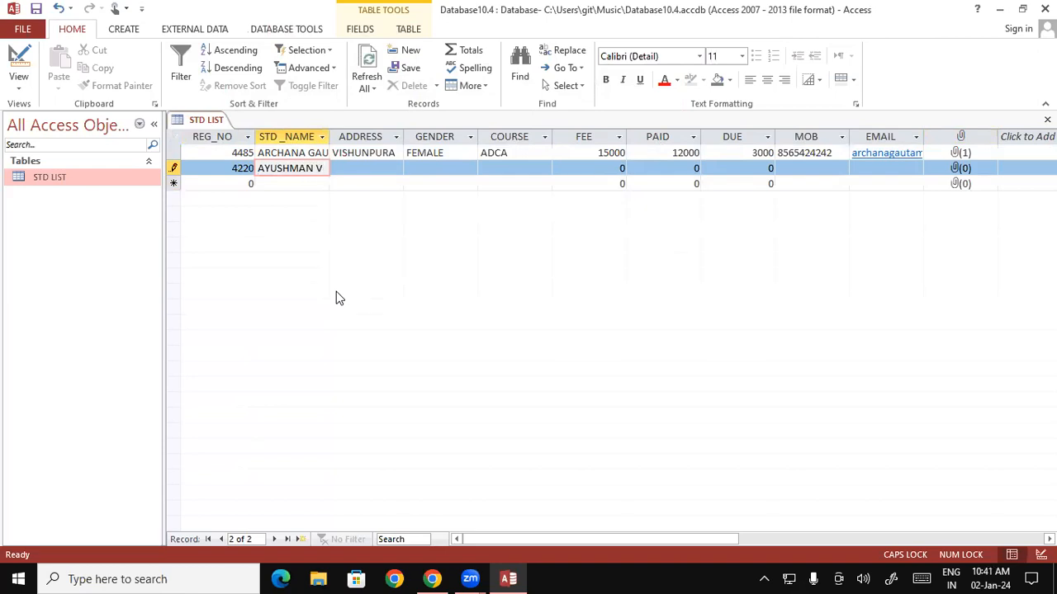
key(Tab)
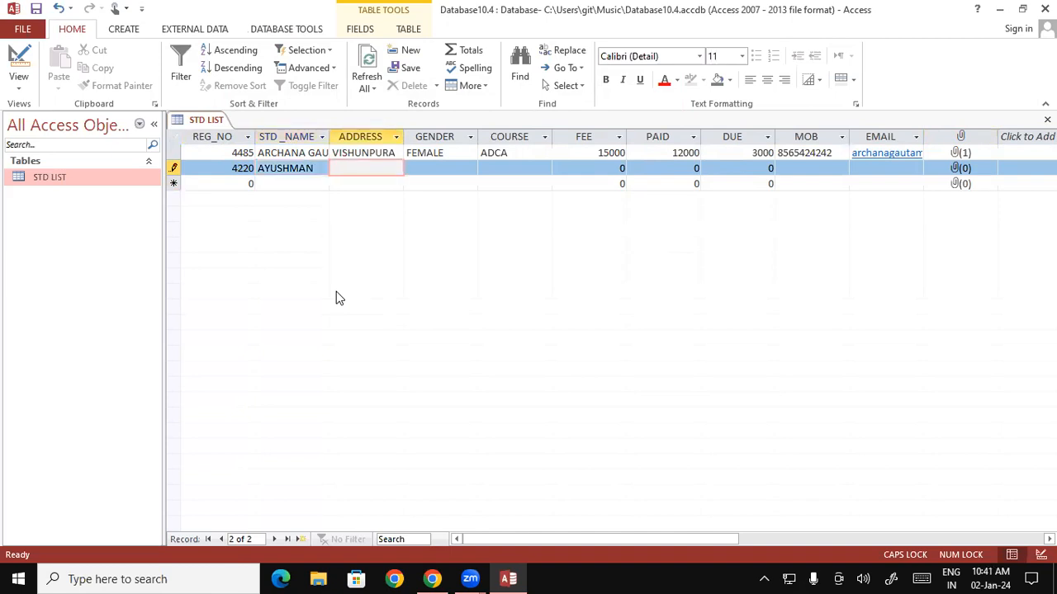
click(329, 167)
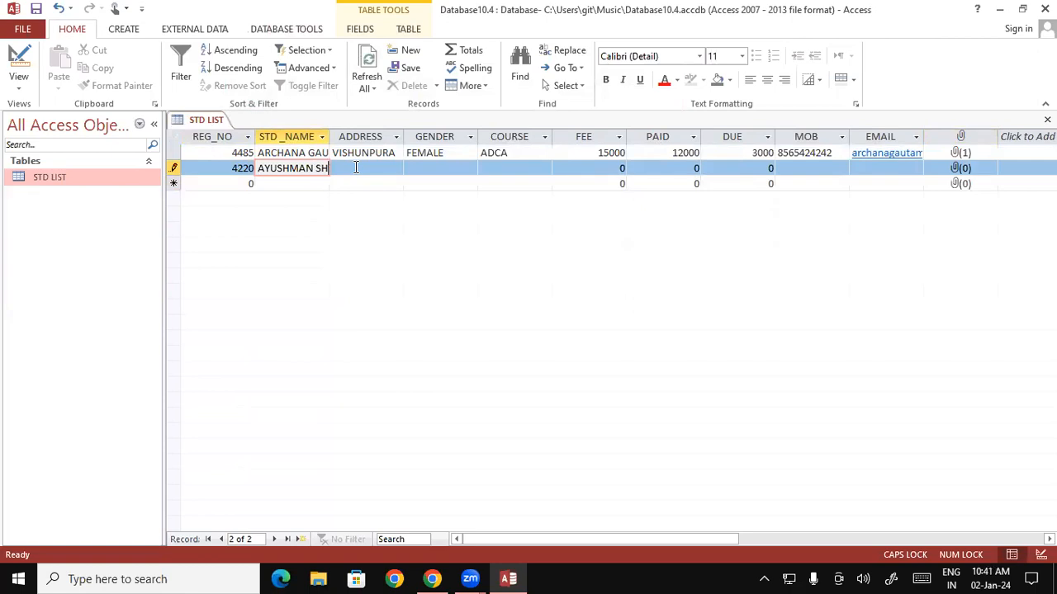
click(356, 167)
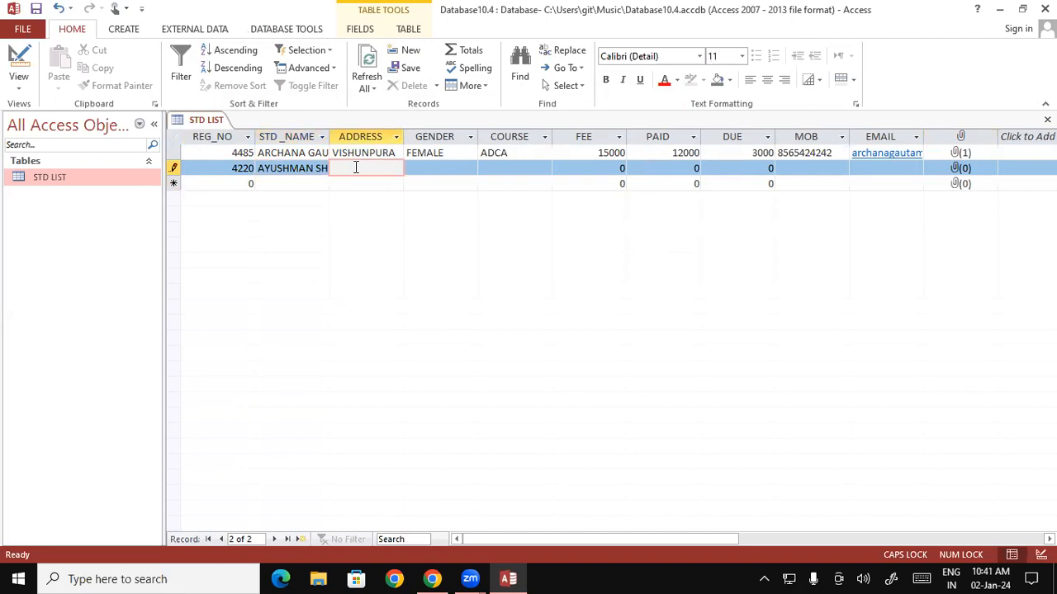
text(BUJURG)
key(Tab)
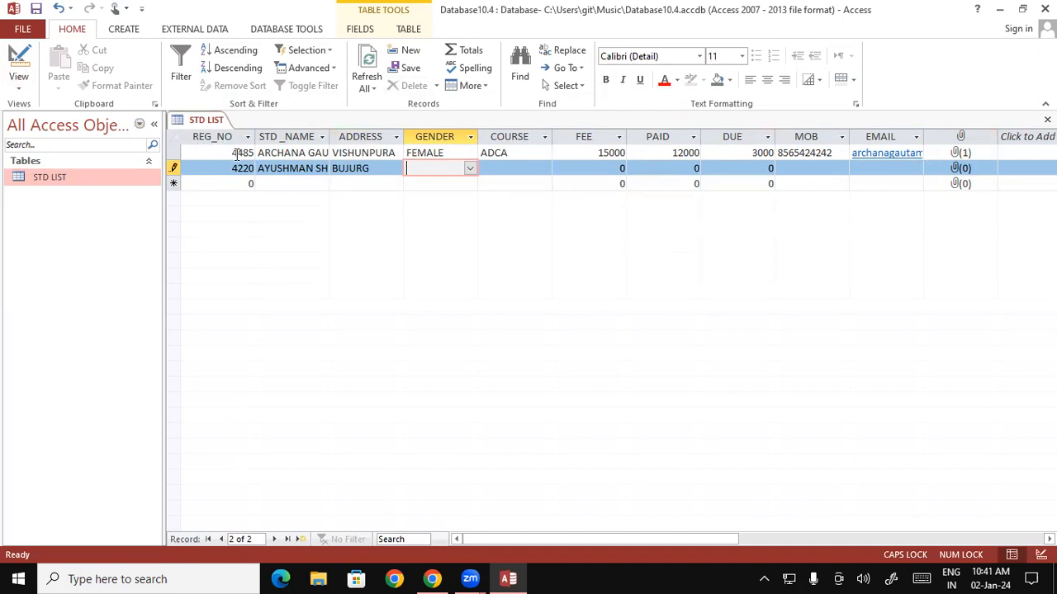
Set gender MALE, course ADFA, and FEE and PAID both to 15000.
click(470, 168)
click(448, 182)
click(507, 168)
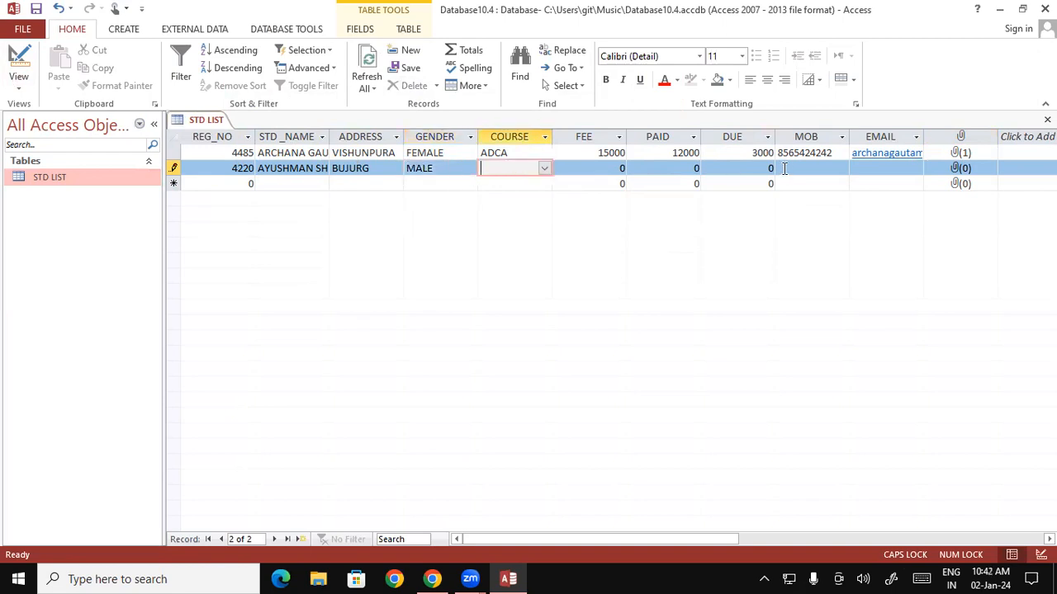
click(543, 168)
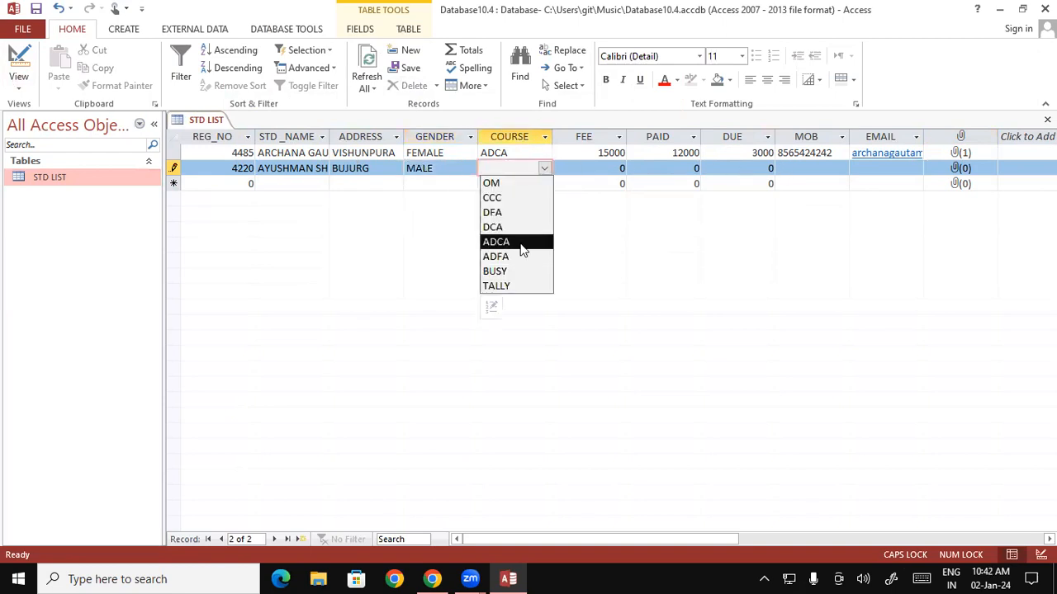
click(513, 263)
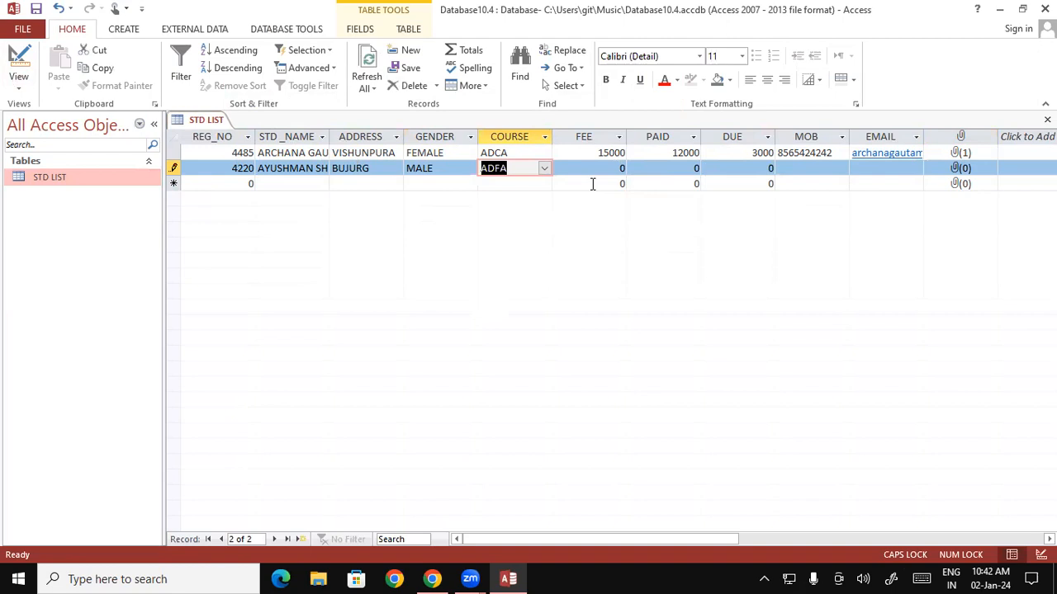
click(608, 169)
text(15000)
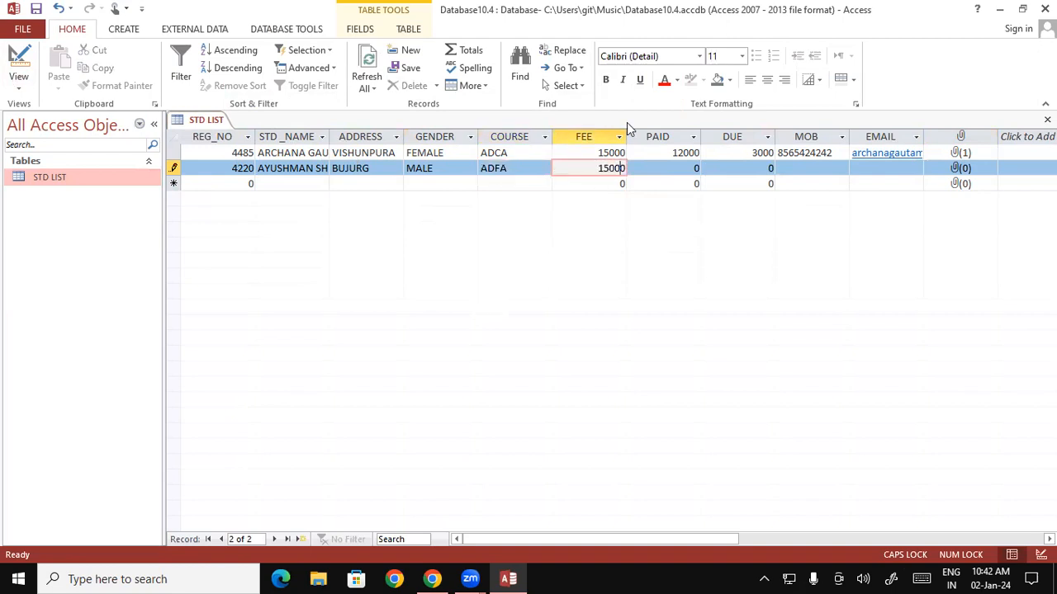
click(688, 173)
drag(688, 169, 717, 168)
text(1)
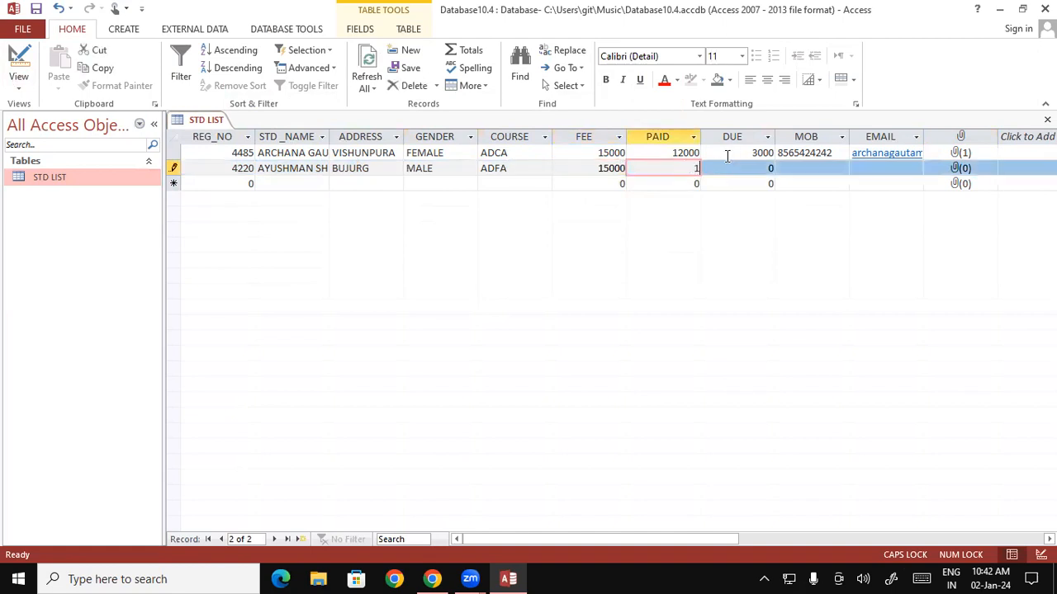
text(5000)
key(Tab)
Enter the student's mobile number and gmail.com e-mail address.
key(Tab)
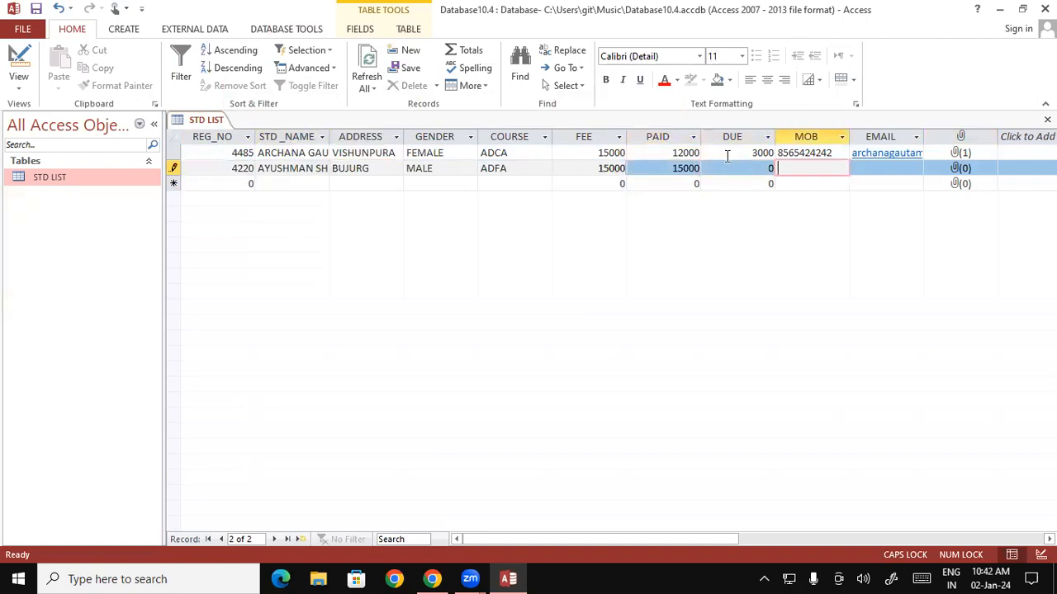
key(Tab)
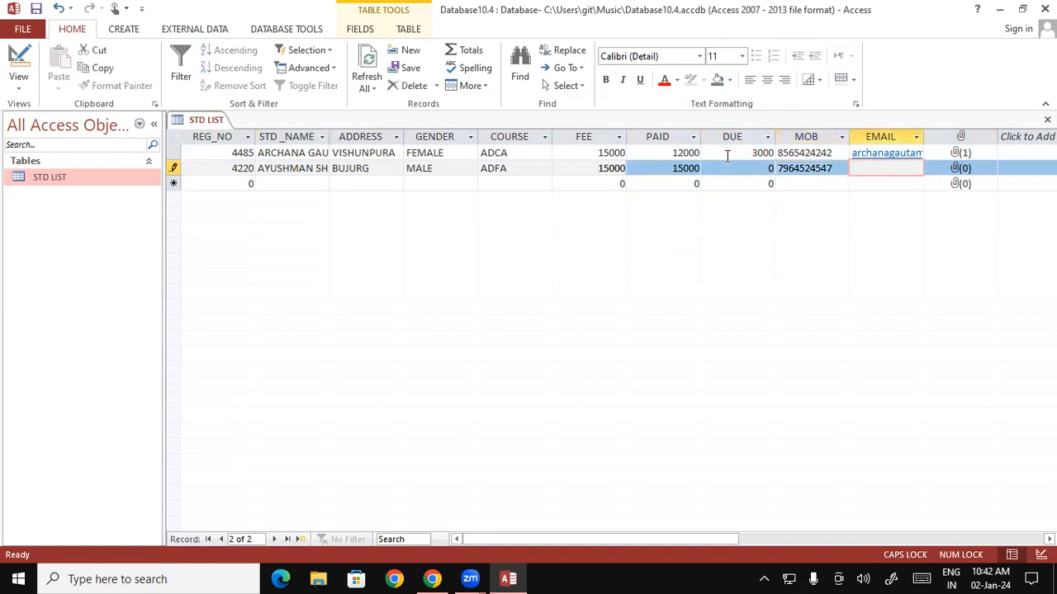
text(AYUSH)
key(BackSpace)
key(BackSpace)
key(BackSpace)
key(BackSpace)
key(BackSpace)
key(Caps_Lock)
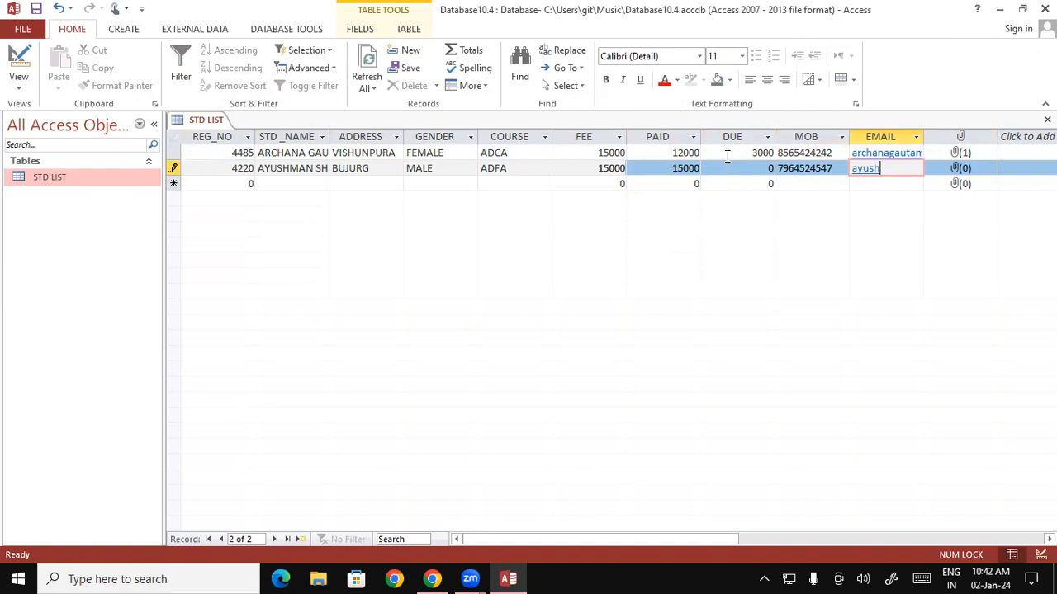
Attach 111111.jpg from the Music folder to the second record's photo field.
click(960, 169)
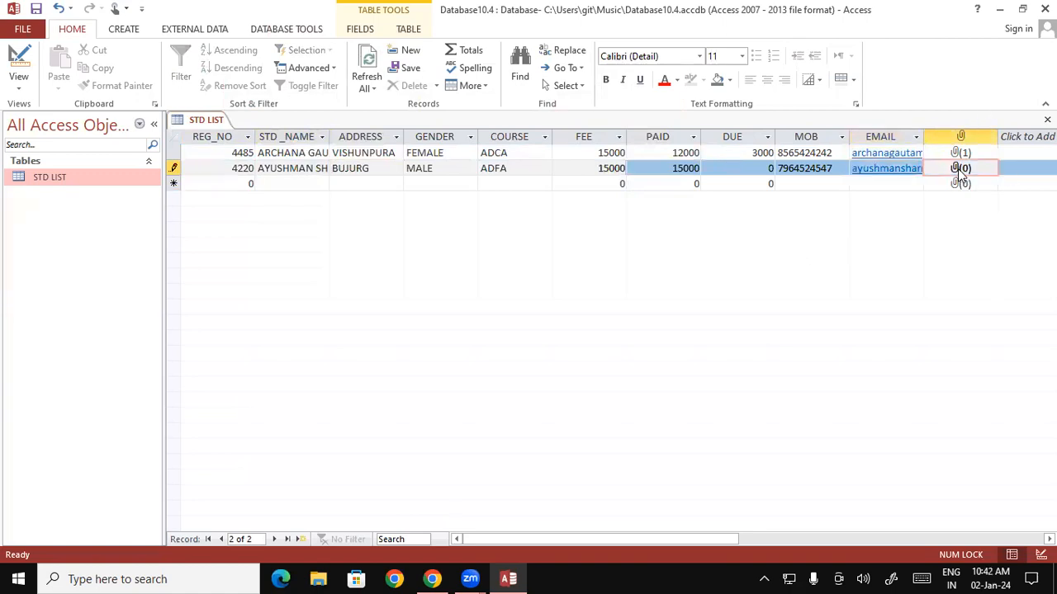
right_click(956, 169)
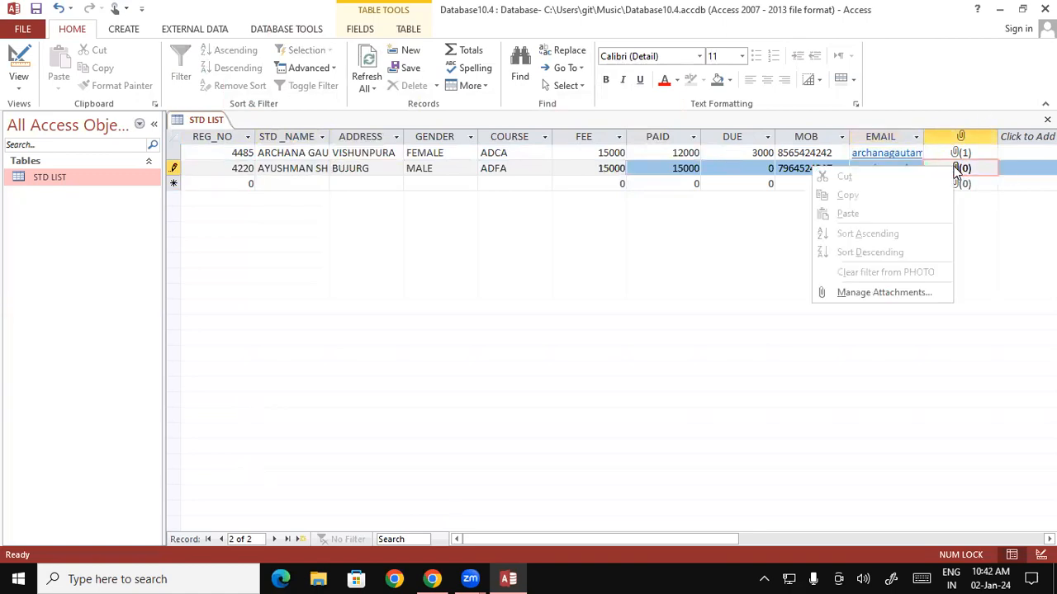
click(979, 172)
right_click(979, 173)
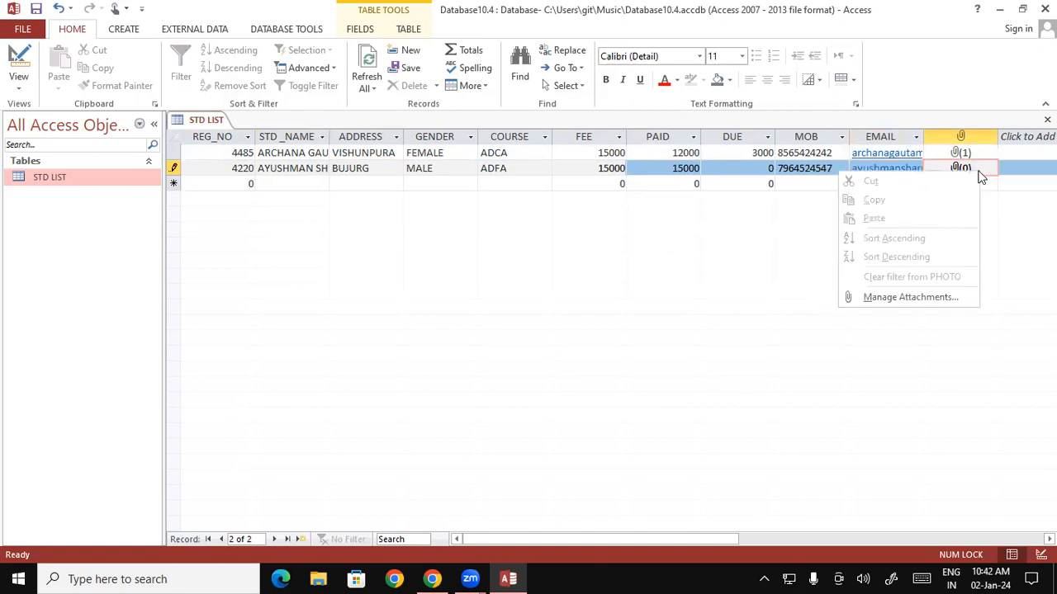
click(892, 299)
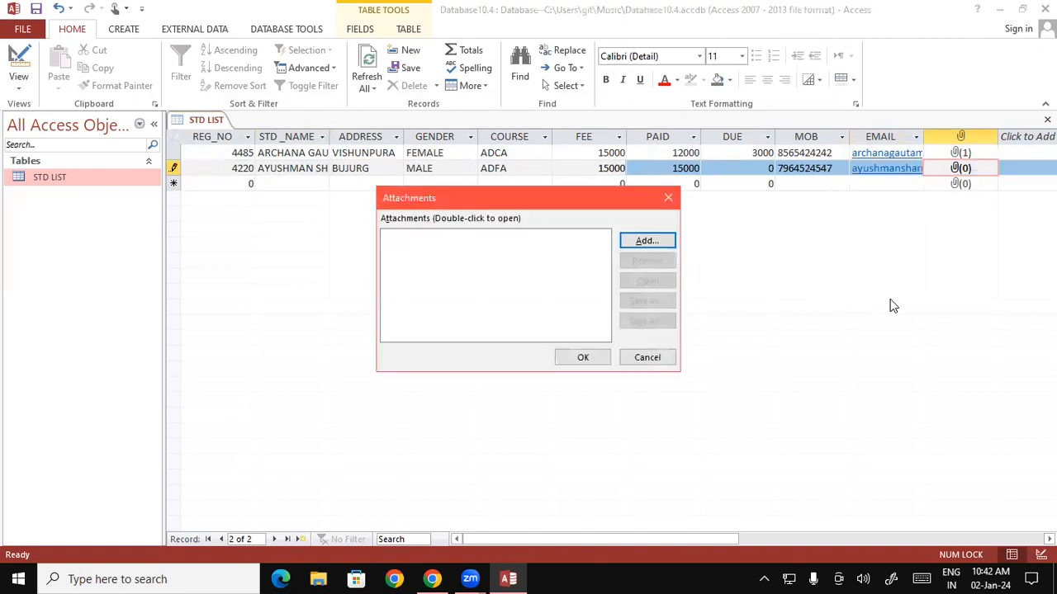
click(673, 240)
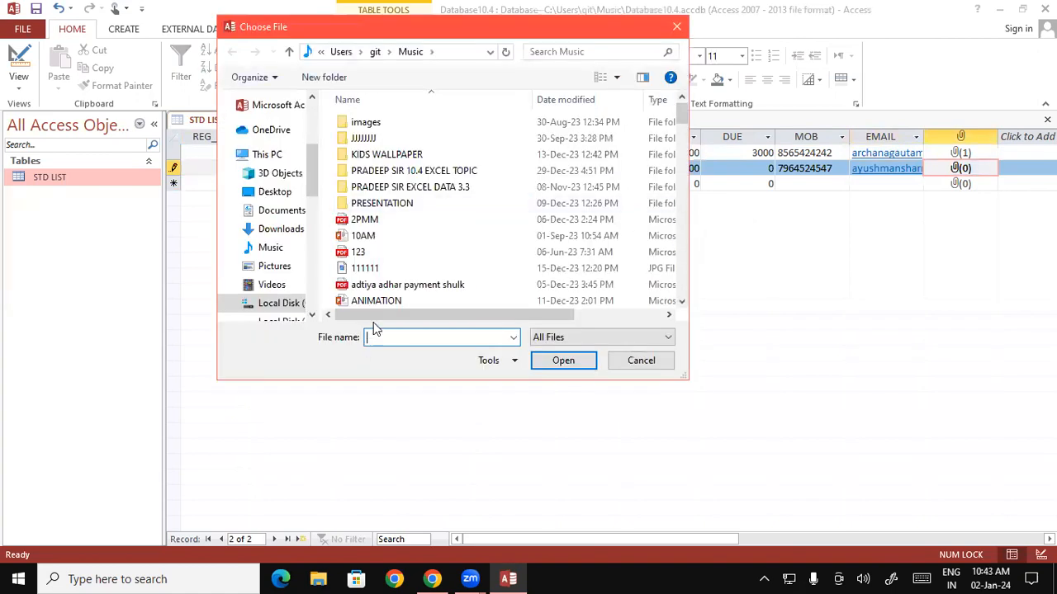
click(385, 257)
click(382, 268)
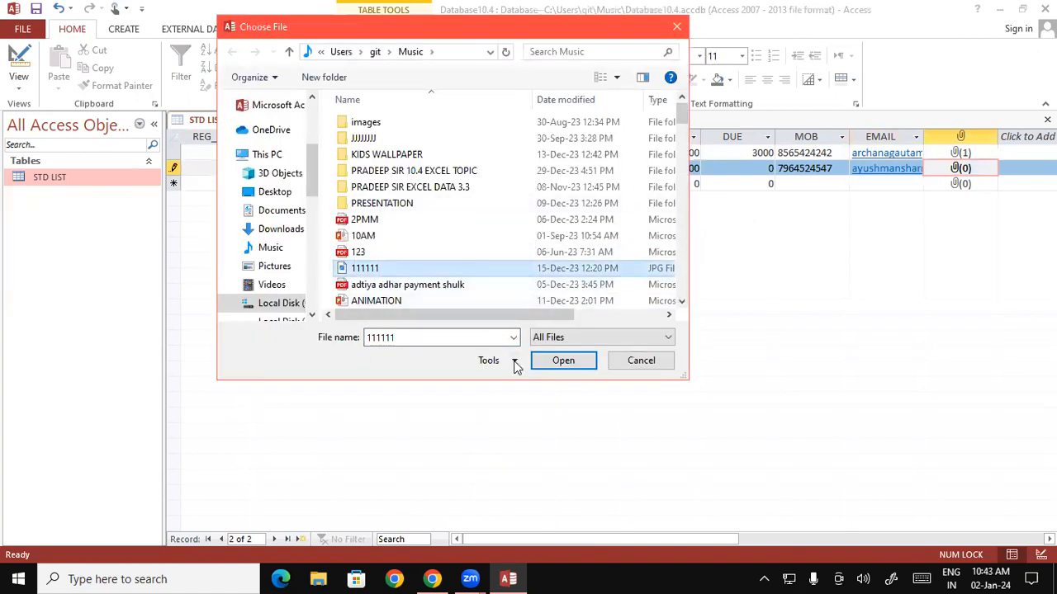
click(541, 361)
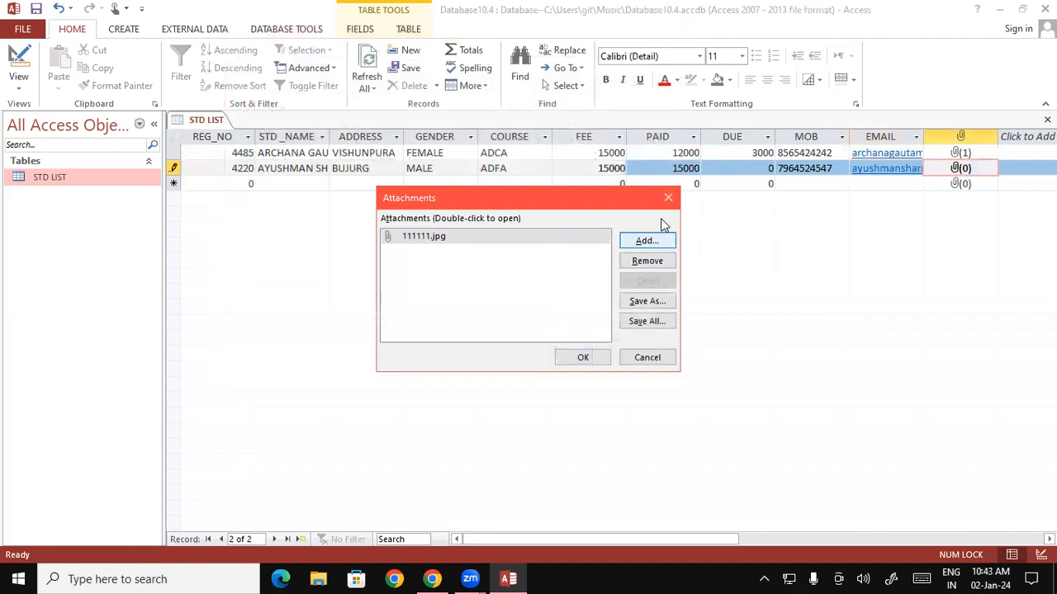
Add iiii 001.jpg from the Pictures photo folder and confirm both attachments.
click(644, 241)
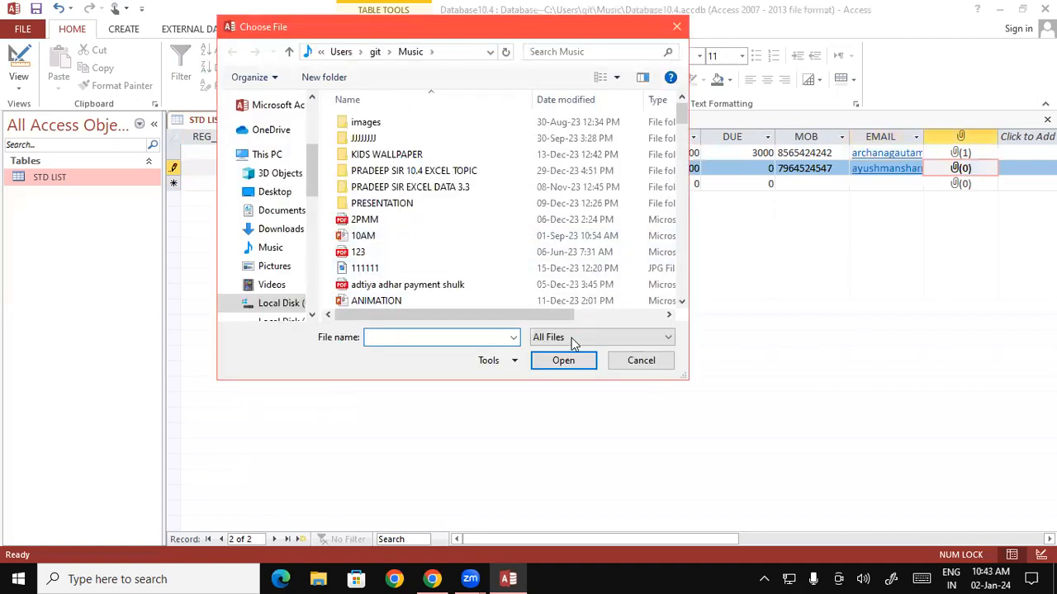
click(284, 266)
double_click(388, 262)
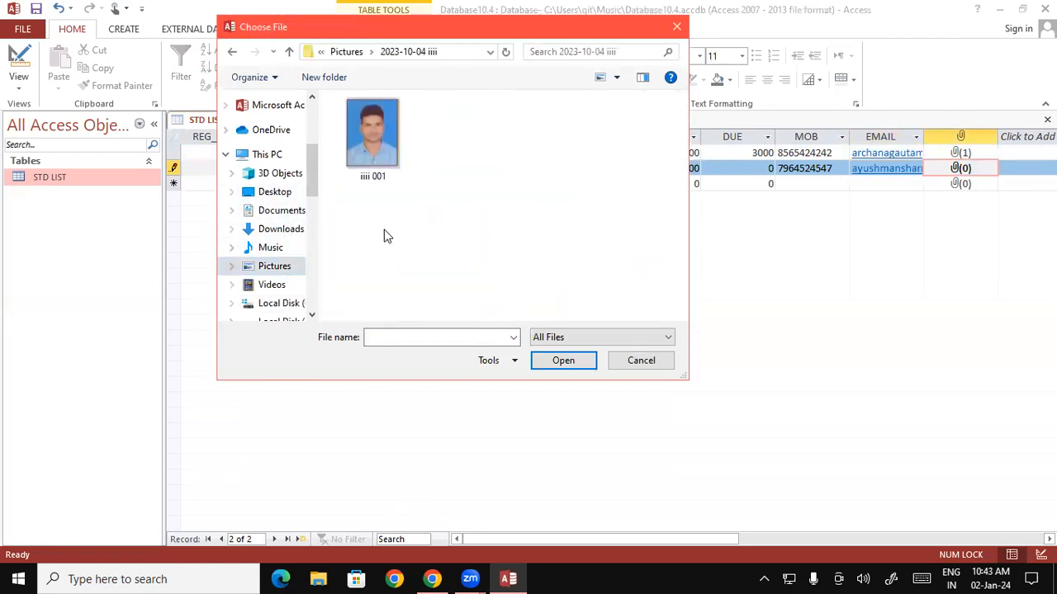
click(359, 144)
click(561, 361)
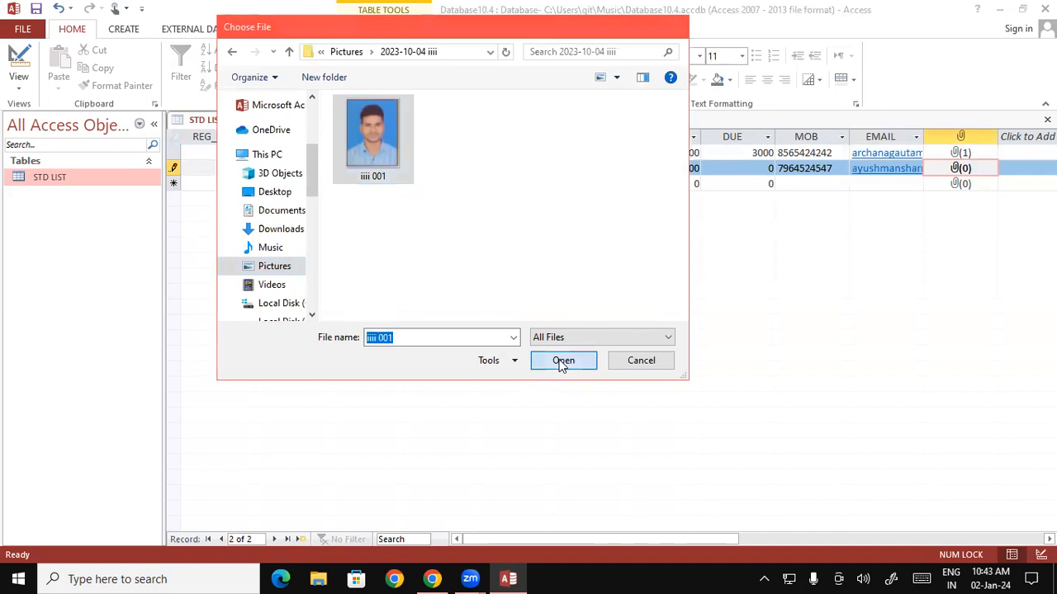
click(588, 357)
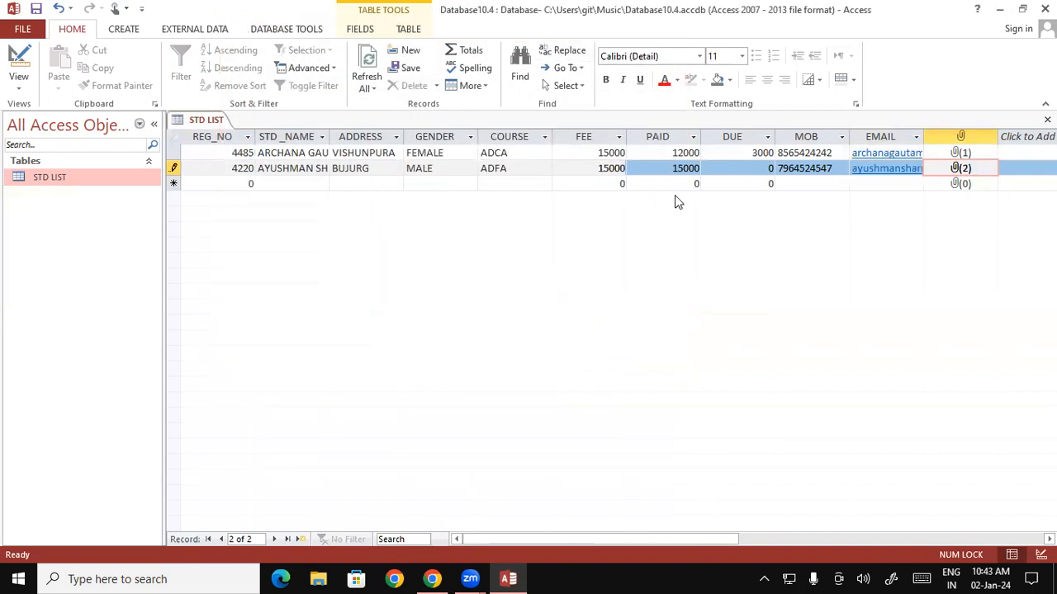
Remove 111111.jpg from record 4220's attachments, keeping only iiii 001.jpg.
right_click(965, 171)
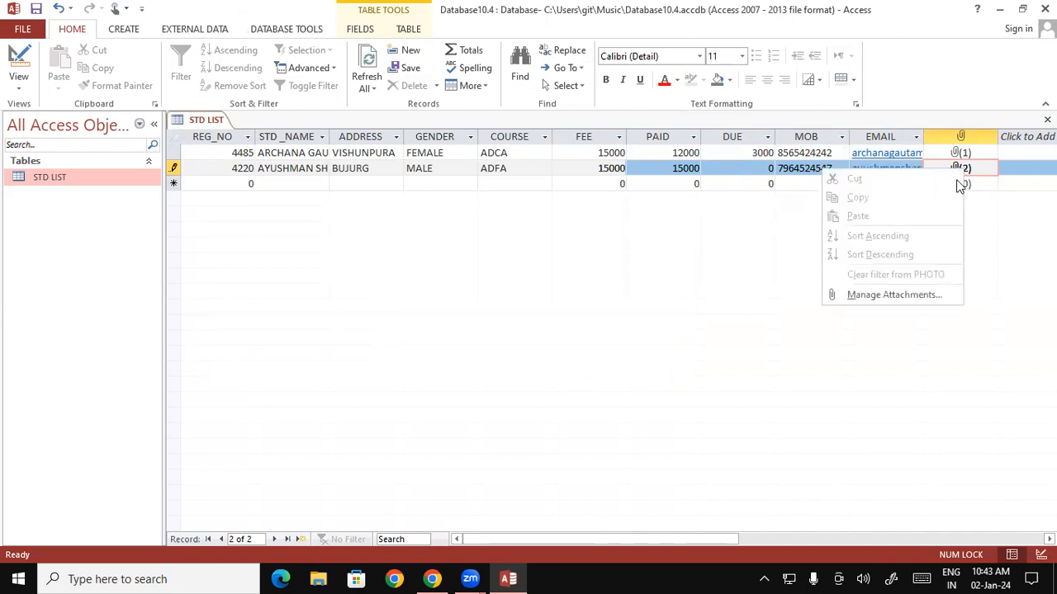
click(894, 295)
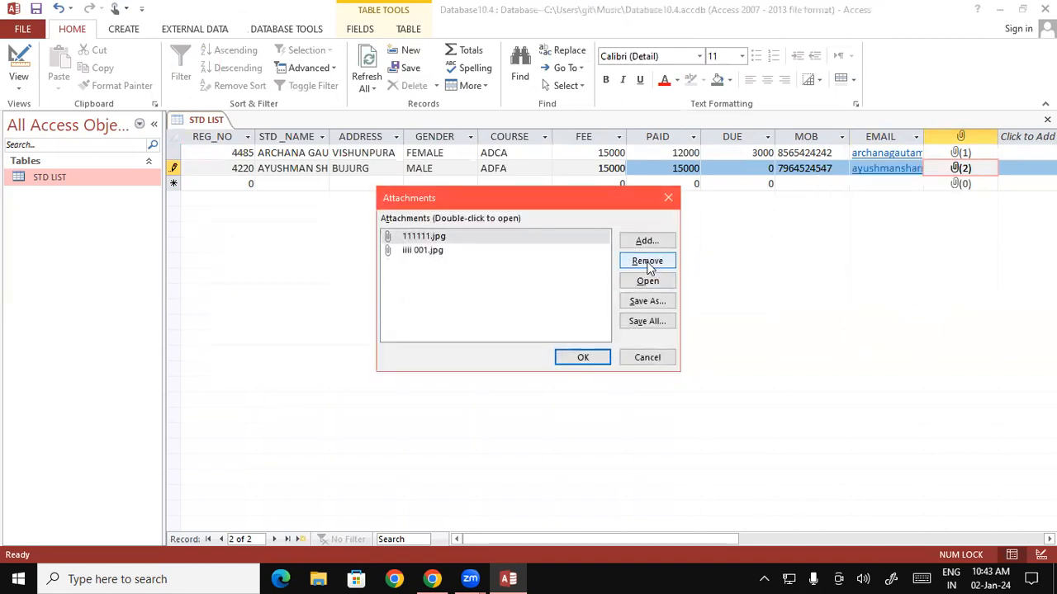
click(436, 236)
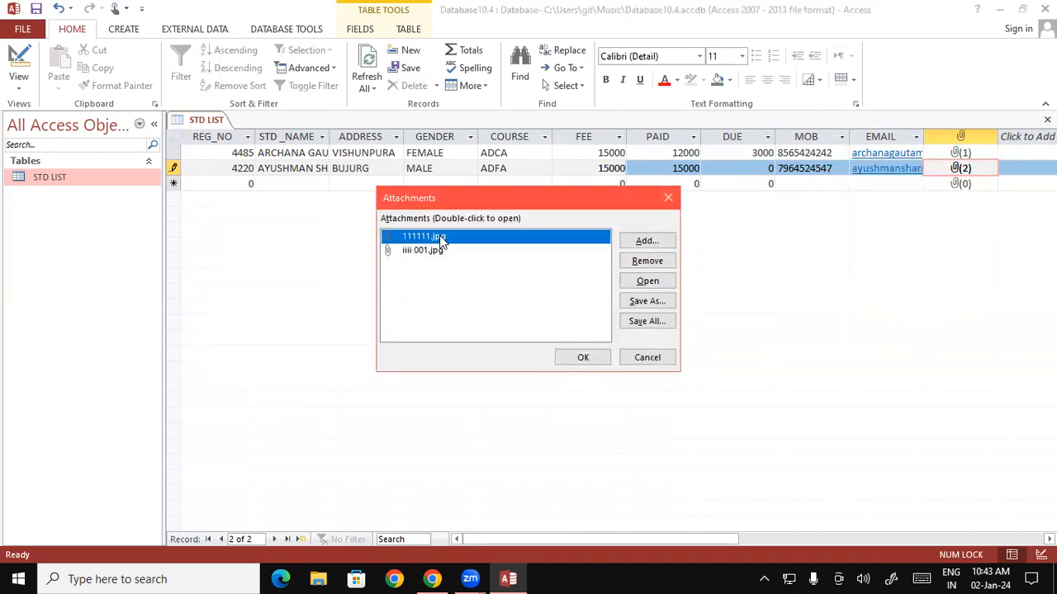
click(644, 261)
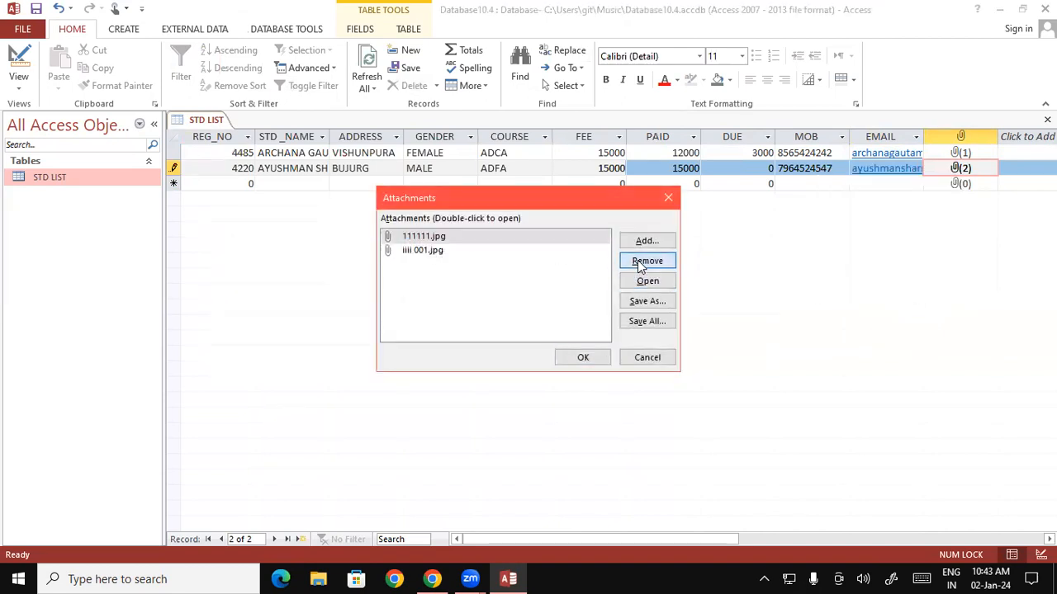
click(578, 357)
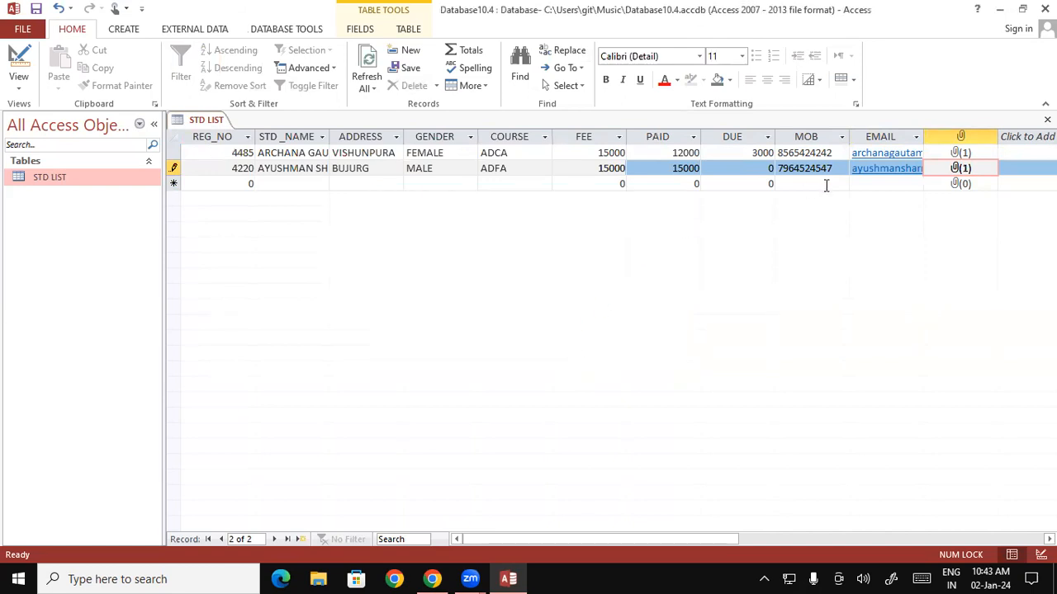
Begin record 5116, entering the student's name in capitals and address PAGRA.
key(Tab)
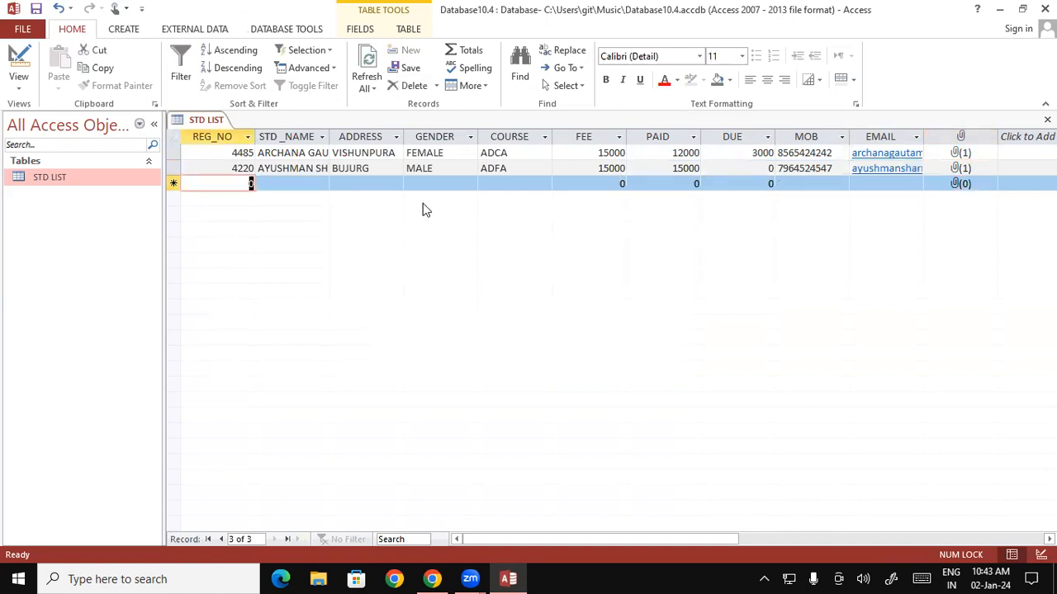
text(5116)
key(Tab)
text(ajay)
key(BackSpace)
key(BackSpace)
key(BackSpace)
key(BackSpace)
key(BackSpace)
key(Caps_Lock)
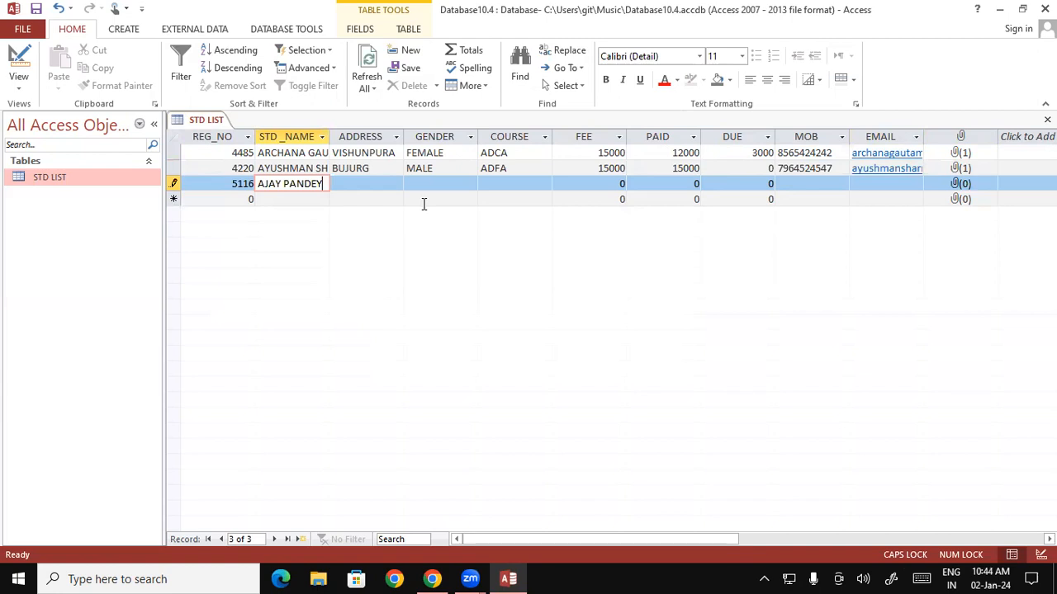
key(Tab)
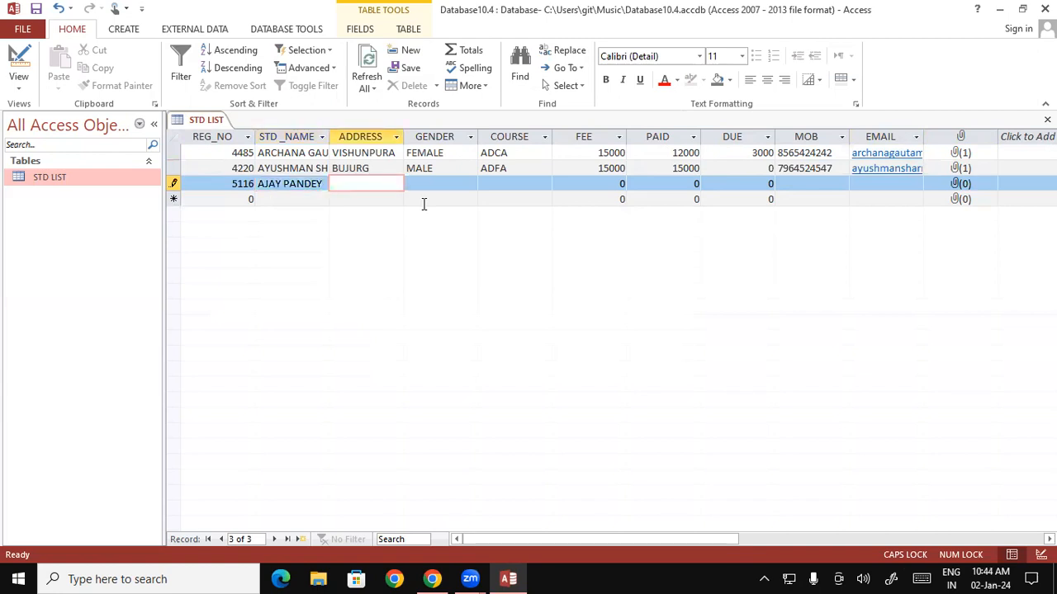
text(PAGRA)
Set the new student's gender to MALE and course to BUSY.
key(Tab)
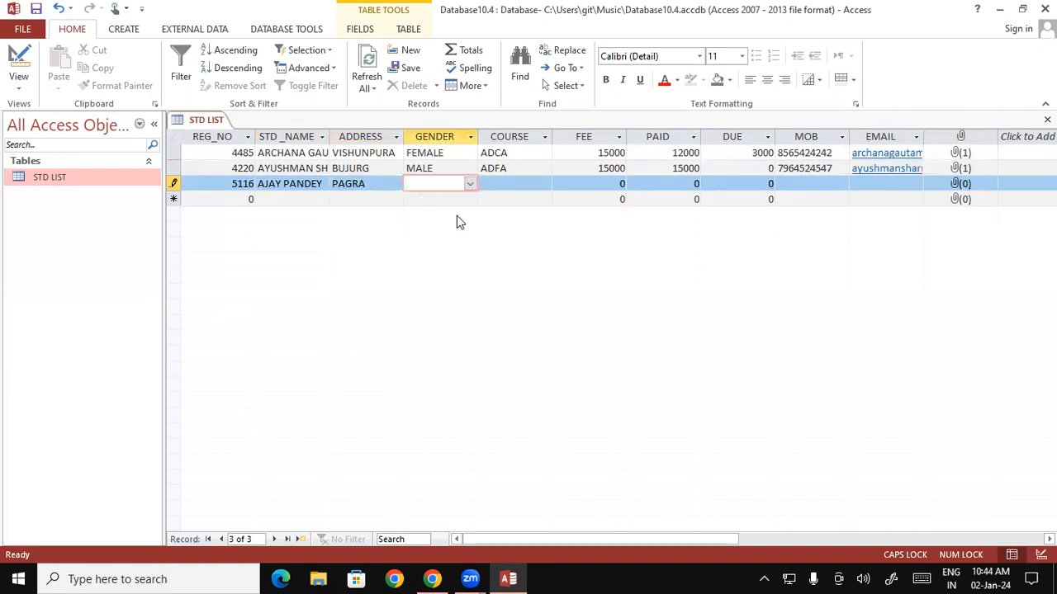
click(470, 184)
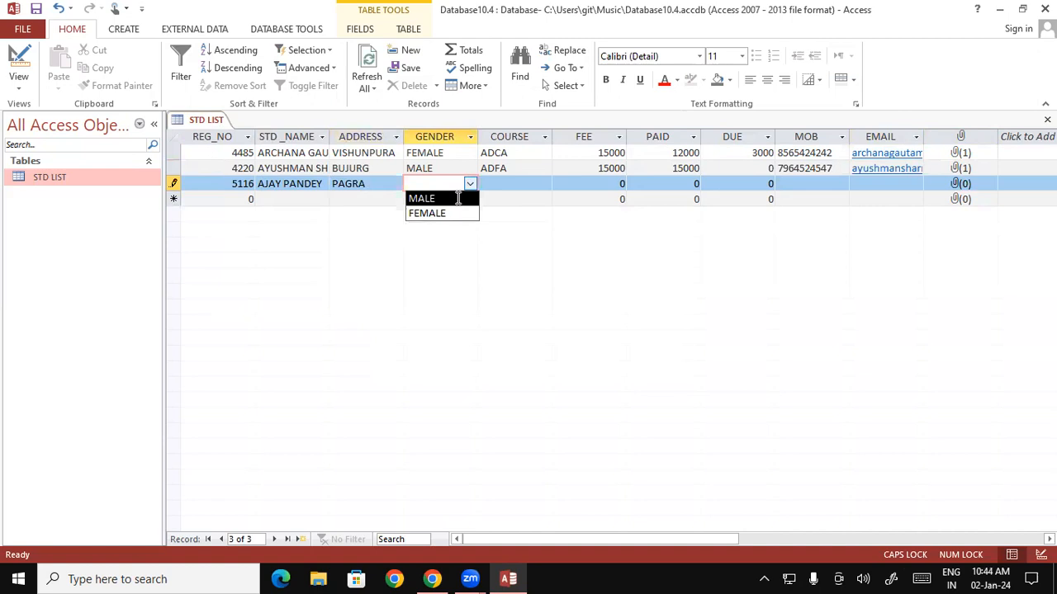
click(450, 198)
click(505, 186)
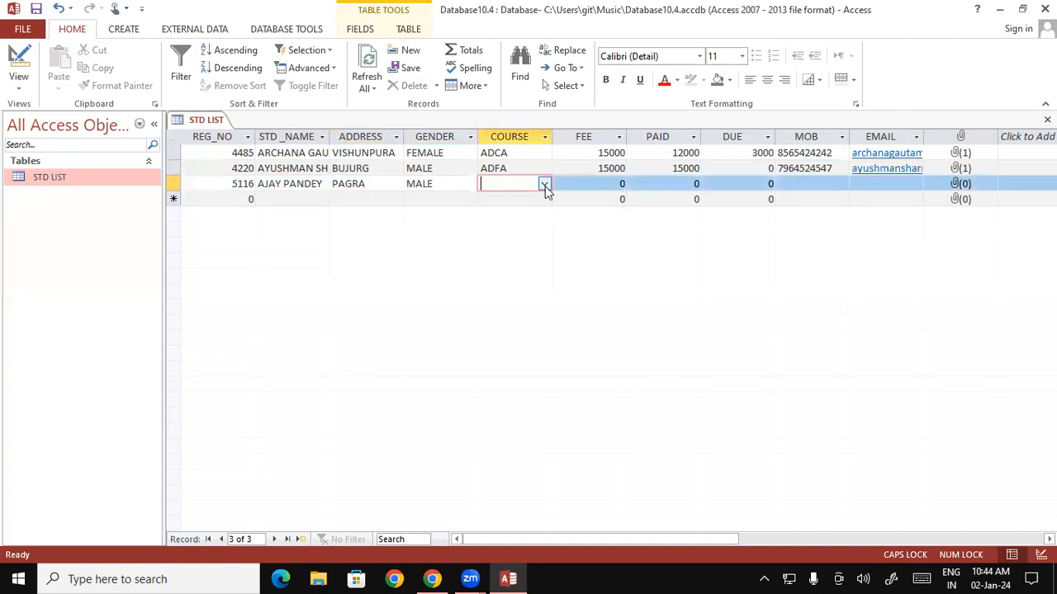
click(545, 185)
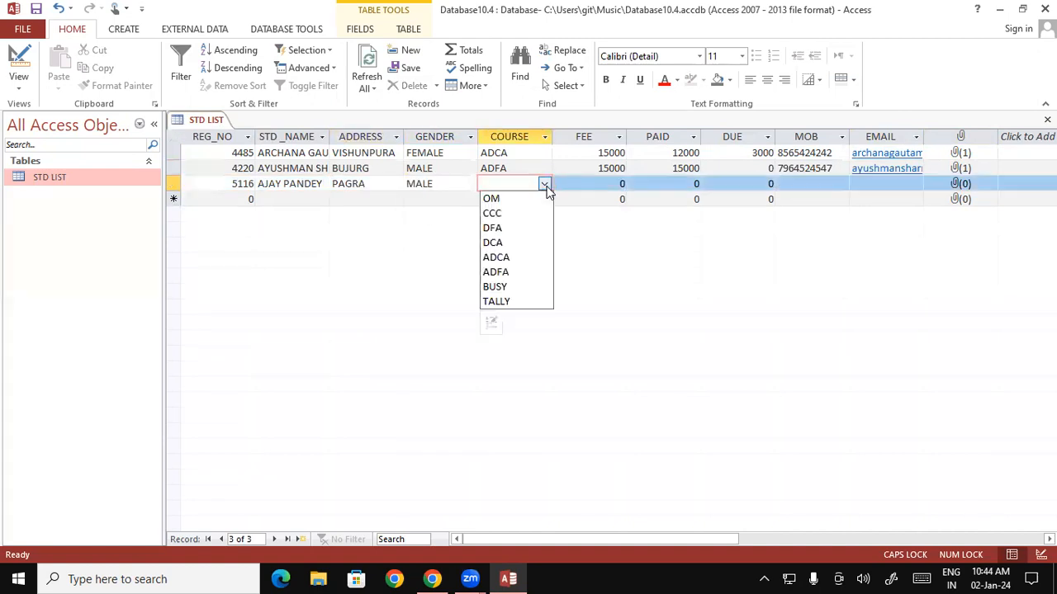
click(510, 286)
click(608, 183)
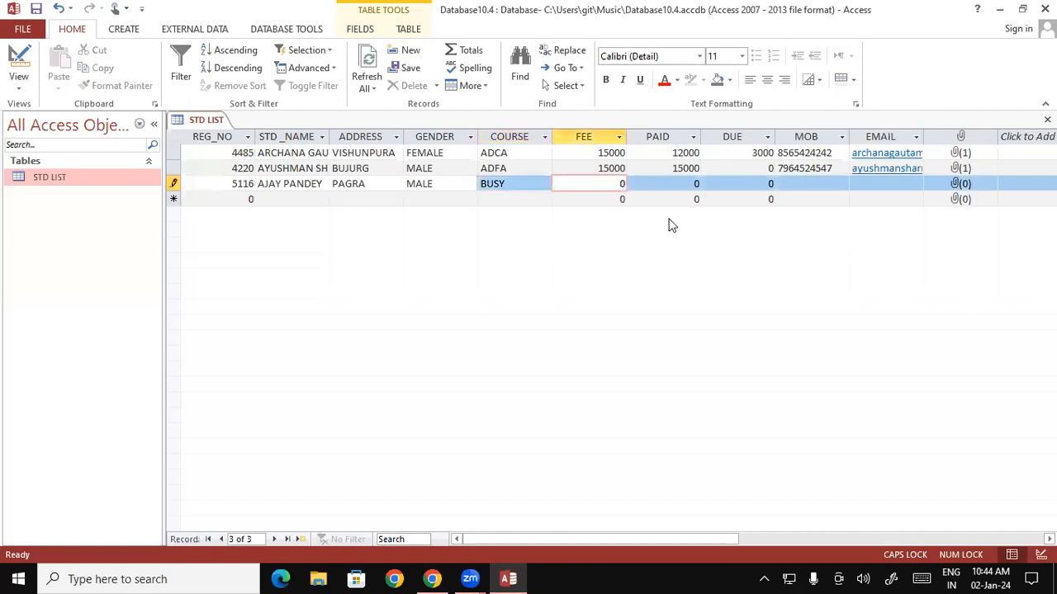
Enter FEE 7000, PAID 5000 and DUE 2000 for record 5116.
text(7000)
double_click(695, 183)
text(5)
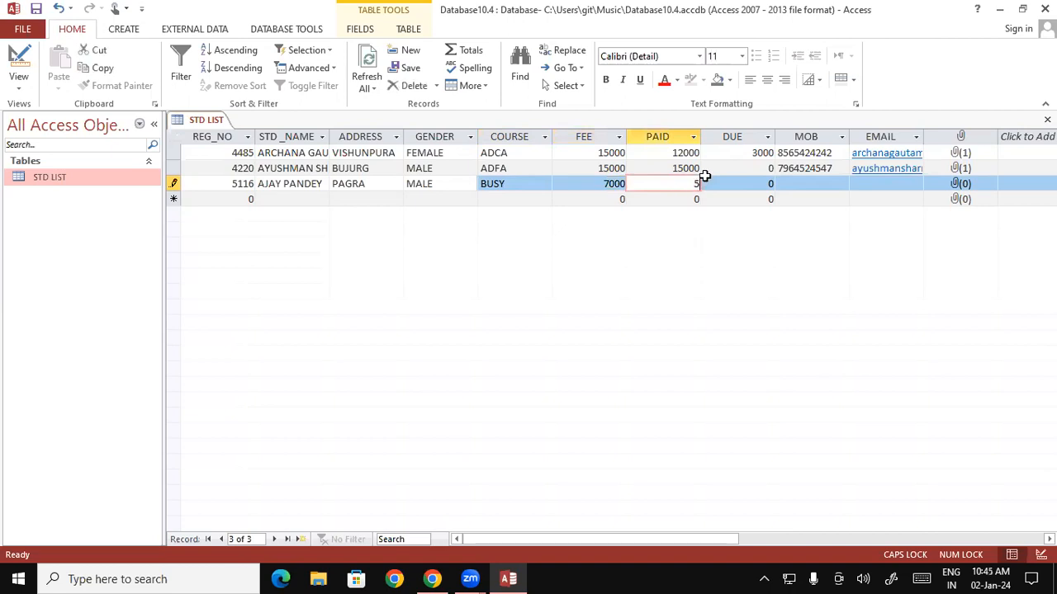
text(000)
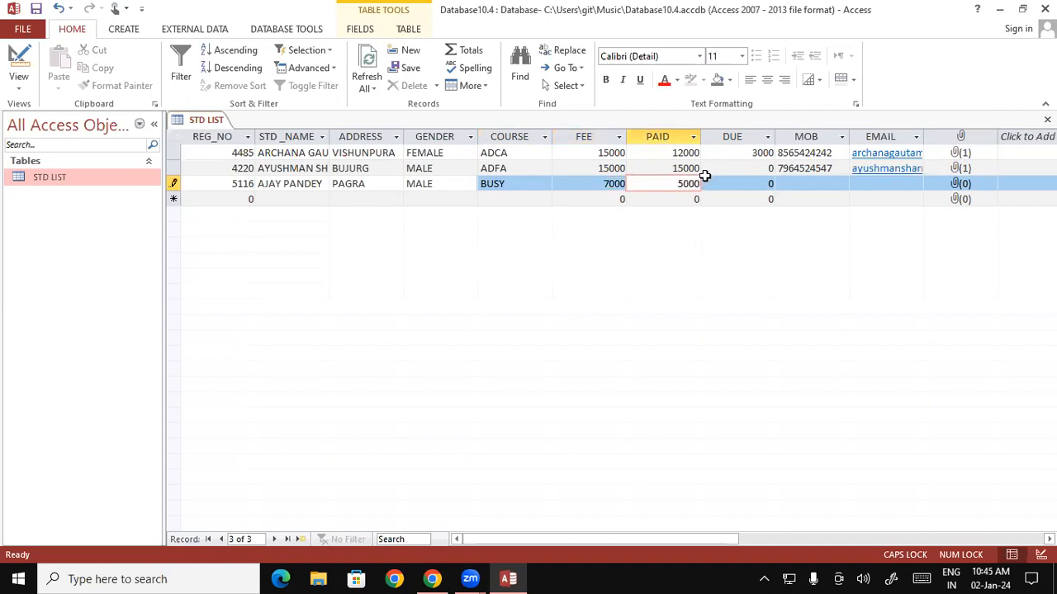
click(742, 180)
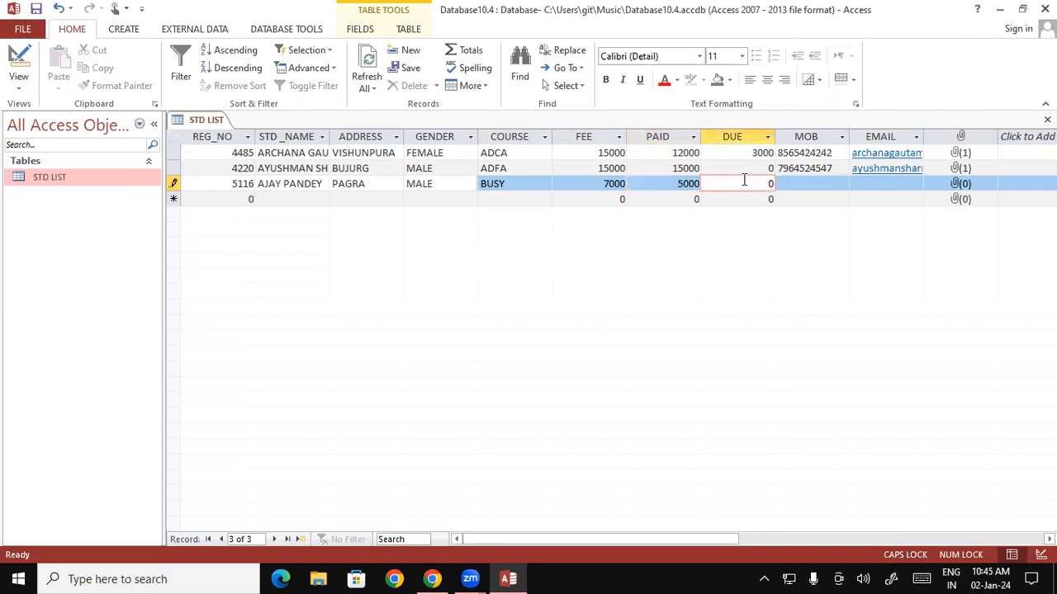
text(2000)
click(820, 183)
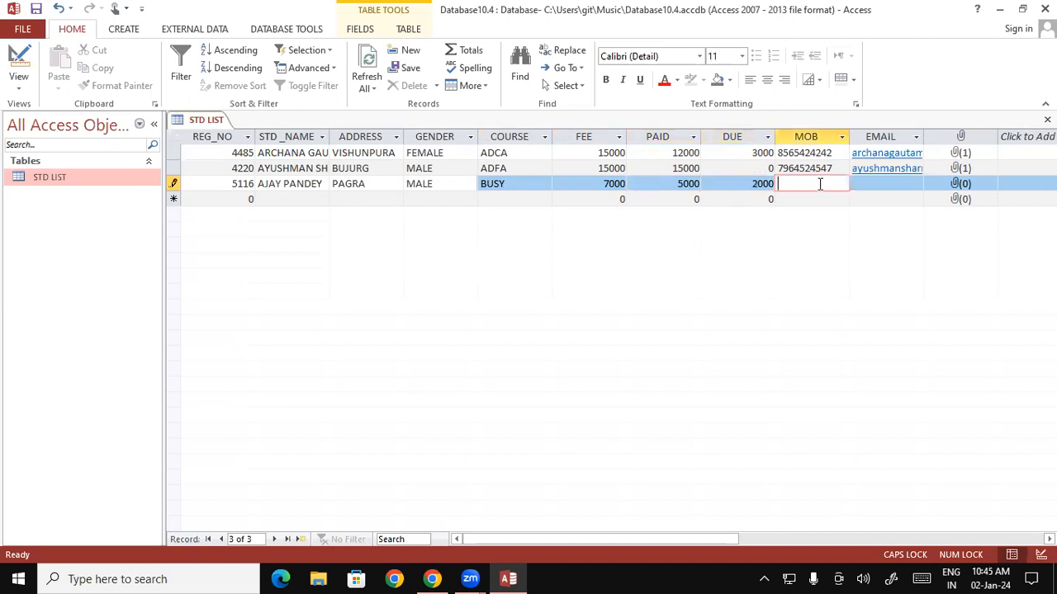
Fill in the student's mobile number and e-mail address.
key(Tab)
key(Caps_Lock)
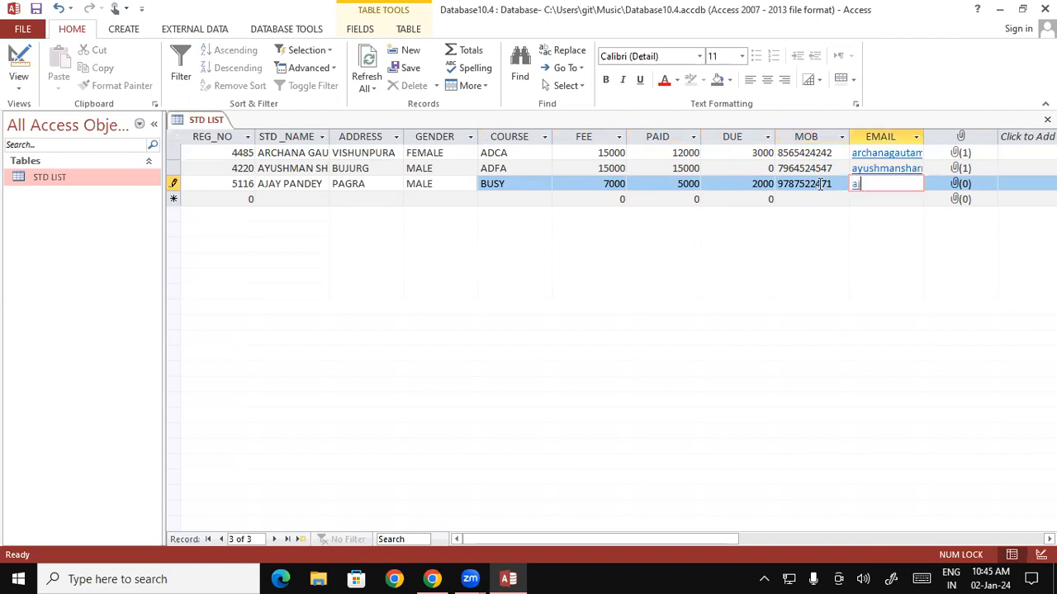
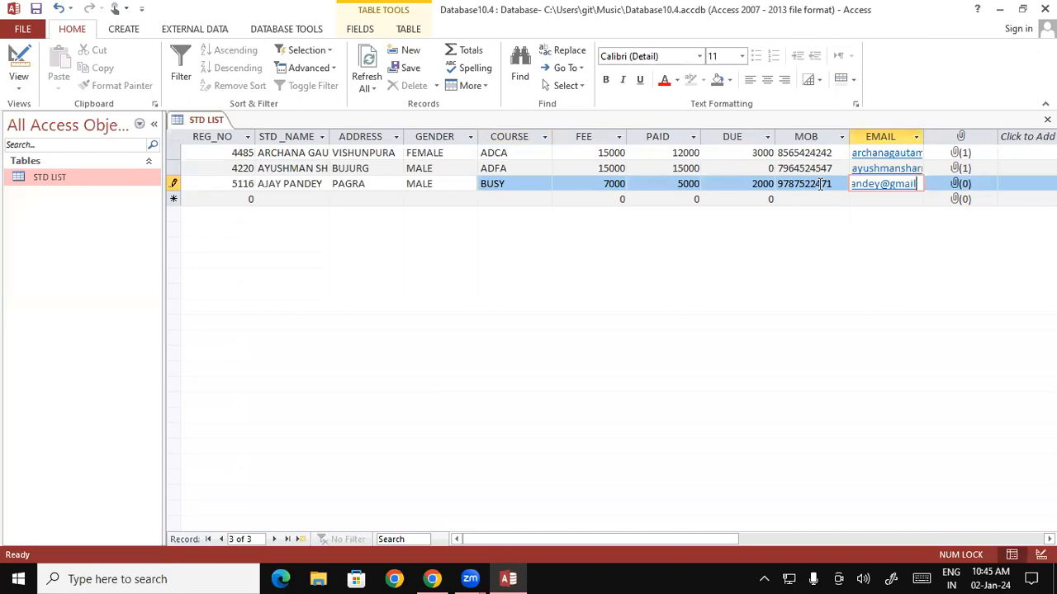
key(Tab)
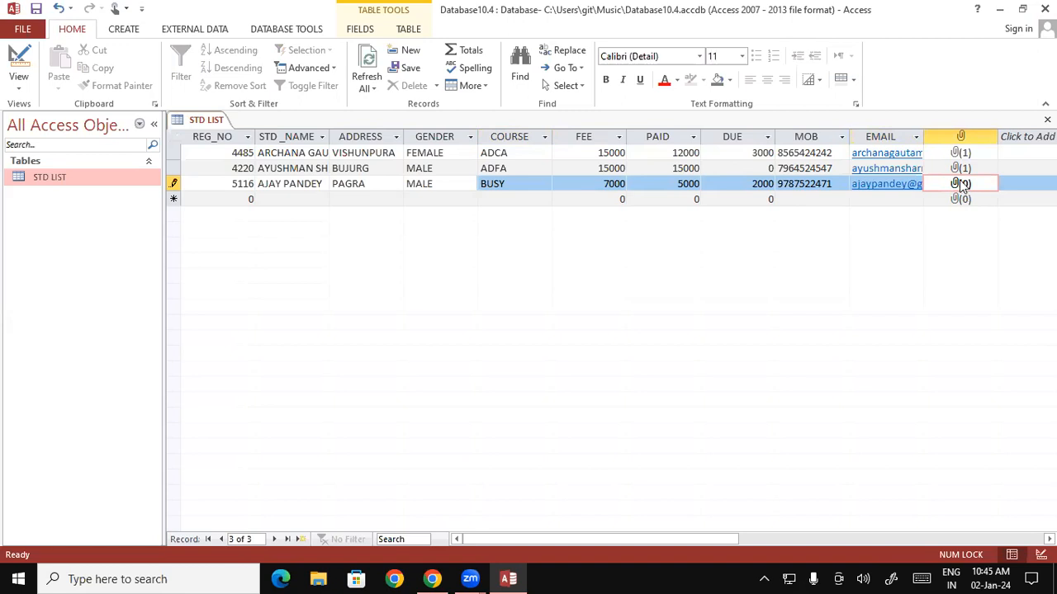
Attach adhar.png from Pictures to record 5116's photo field.
right_click(961, 184)
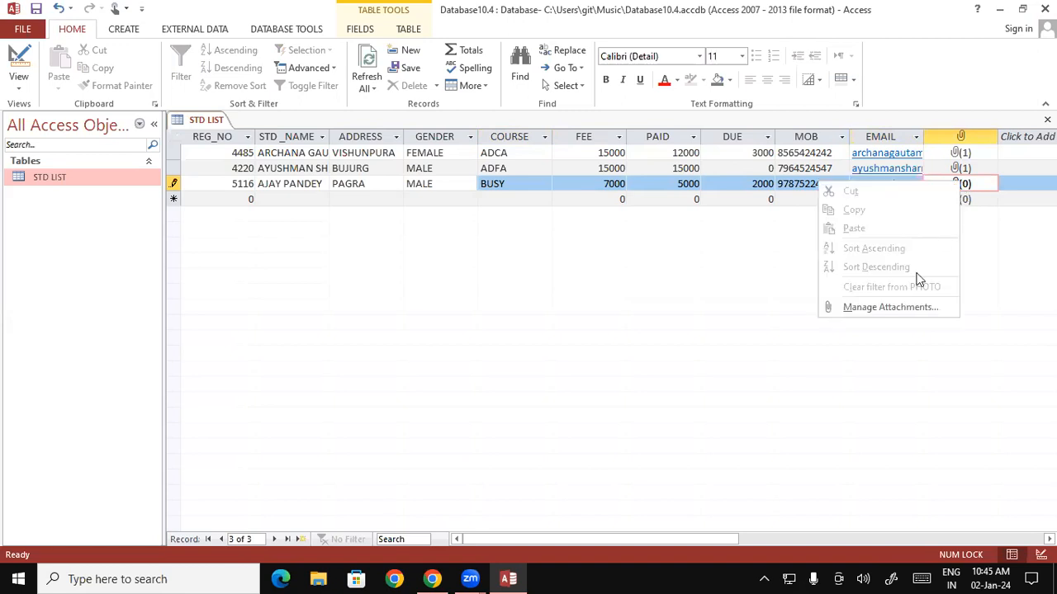
click(888, 310)
click(640, 241)
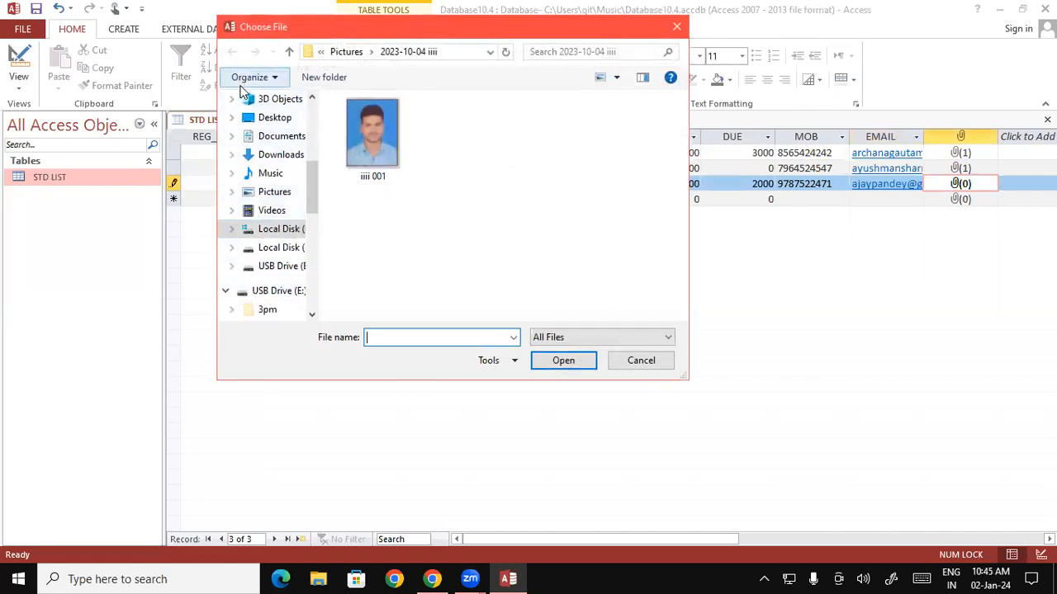
click(276, 199)
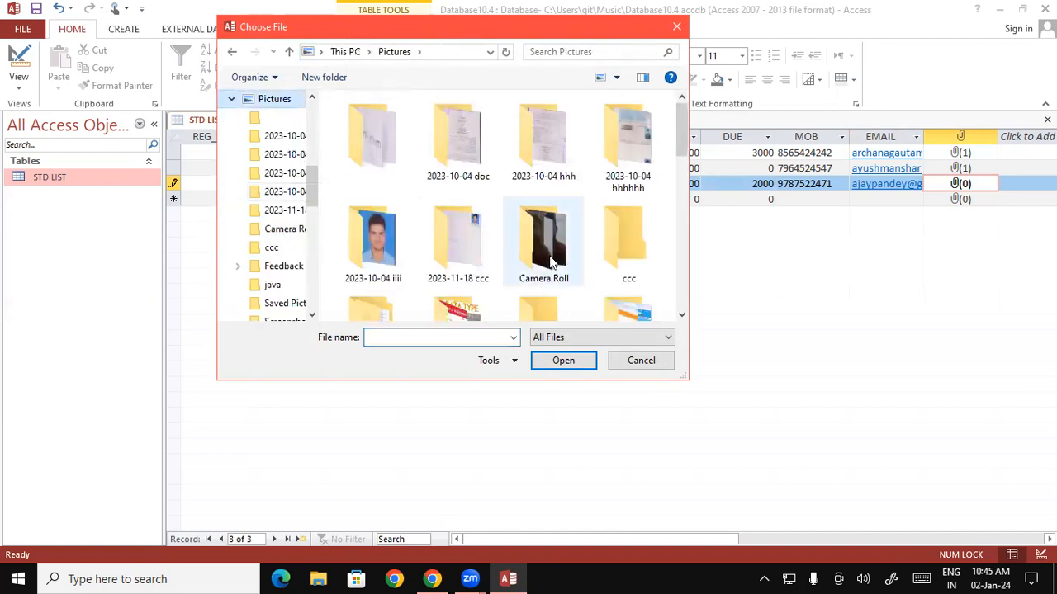
drag(682, 148, 681, 202)
click(613, 206)
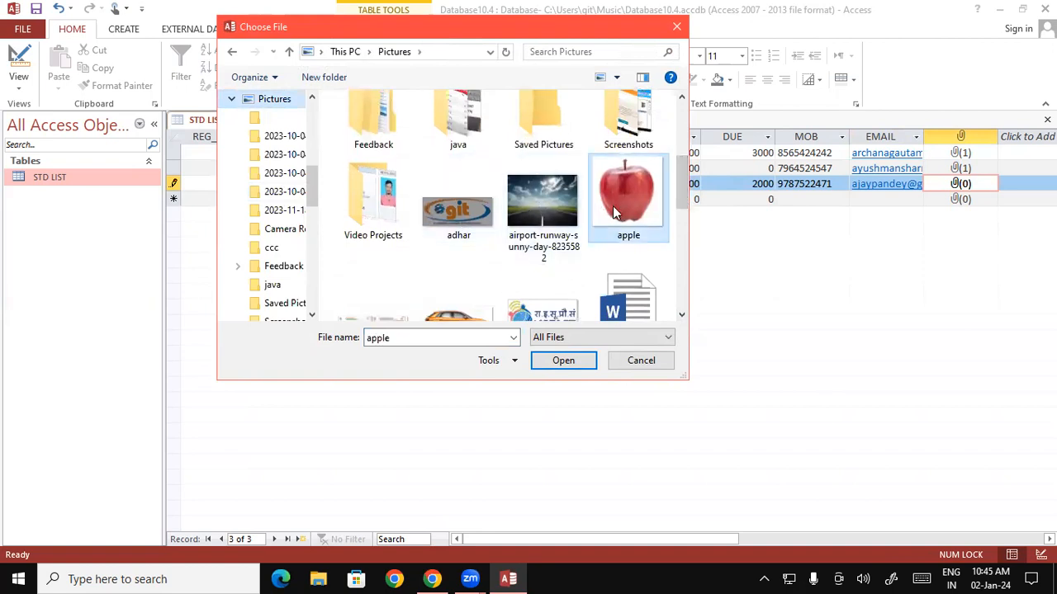
click(452, 217)
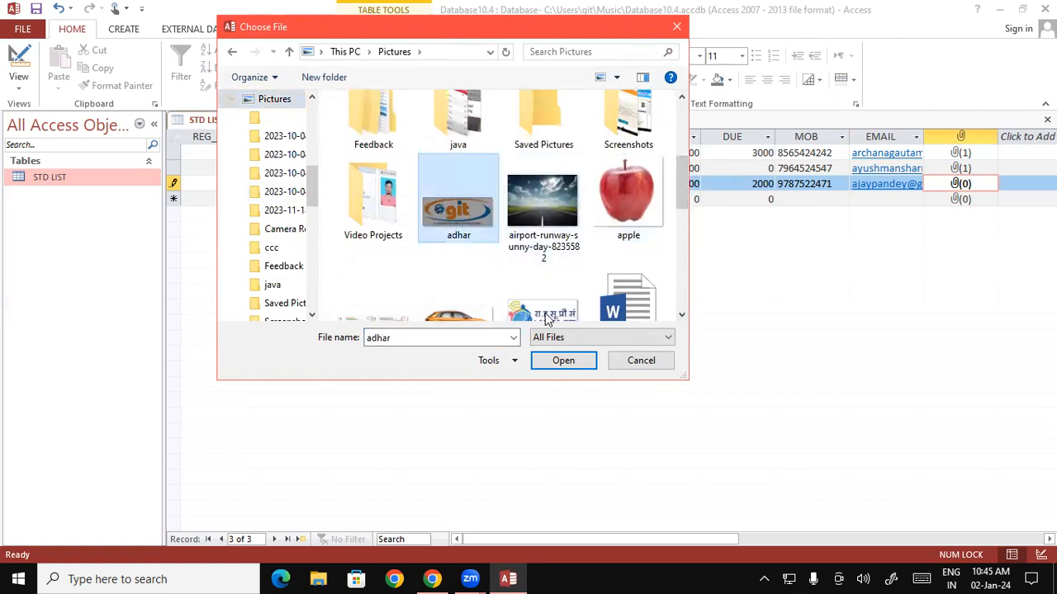
click(564, 363)
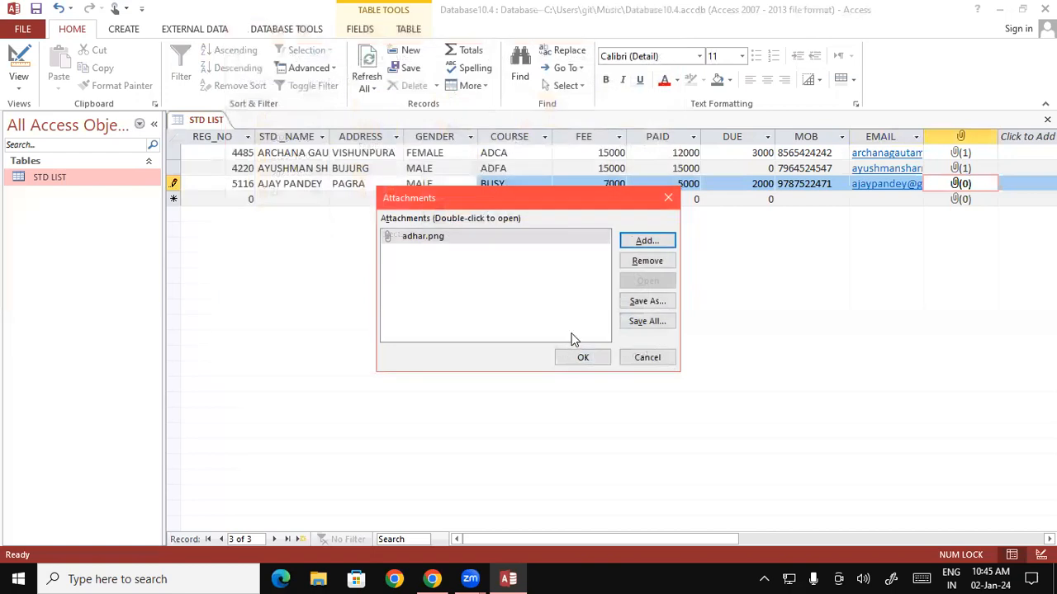
click(582, 358)
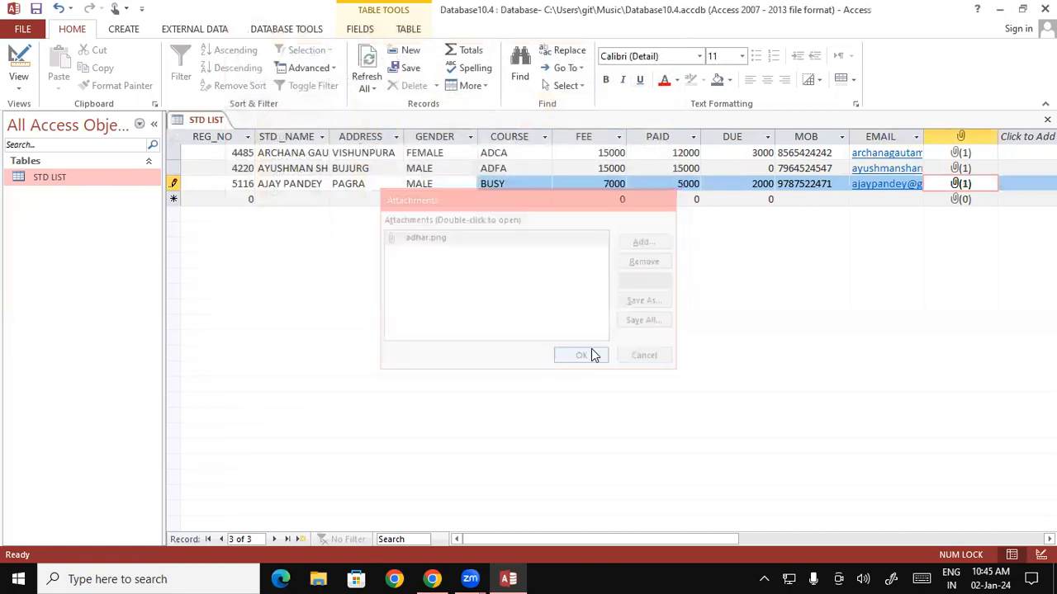
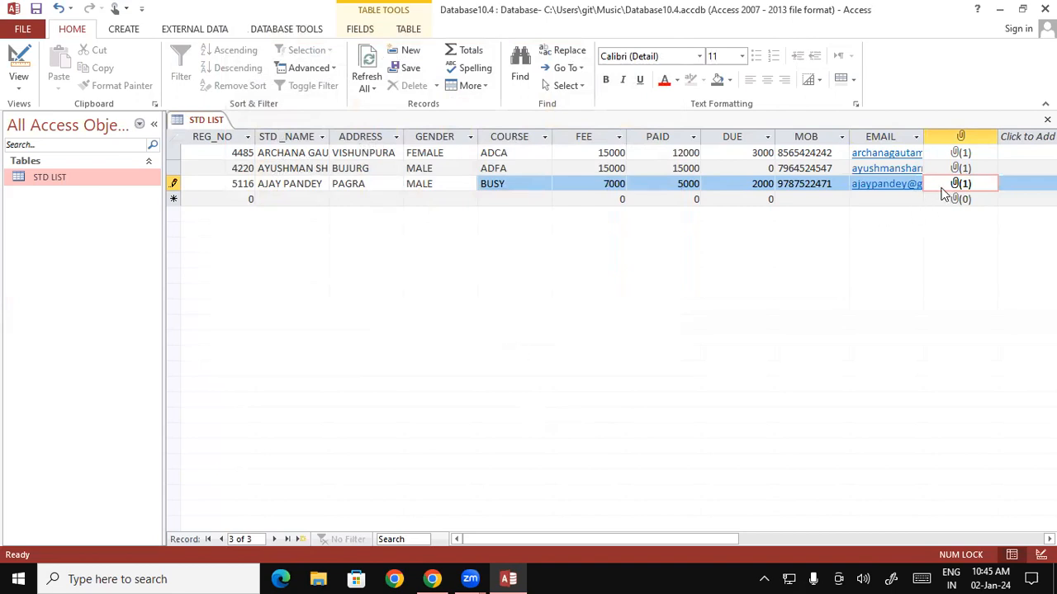
Move from record 5116's attachment field to the blank new-record row.
key(Tab)
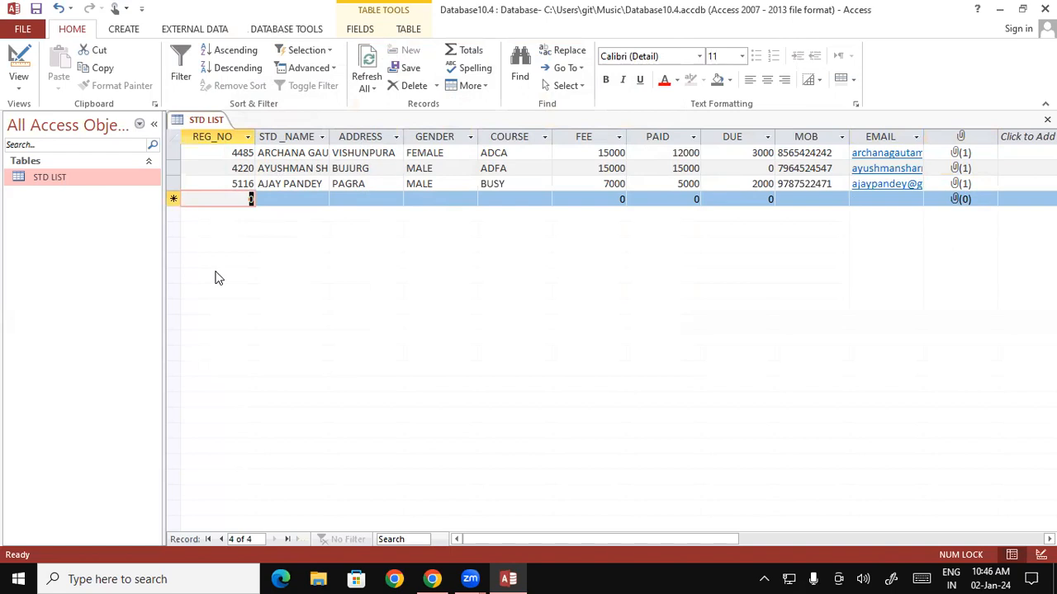
Enter REG_NO 4135 with the student's name and address retyped in capitals.
text(4135)
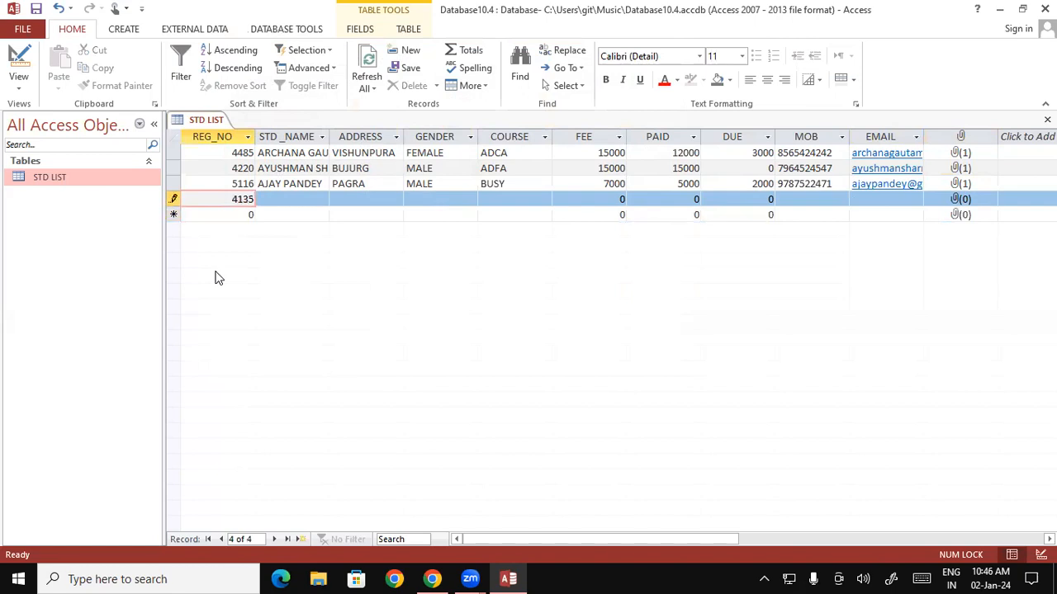
key(Tab)
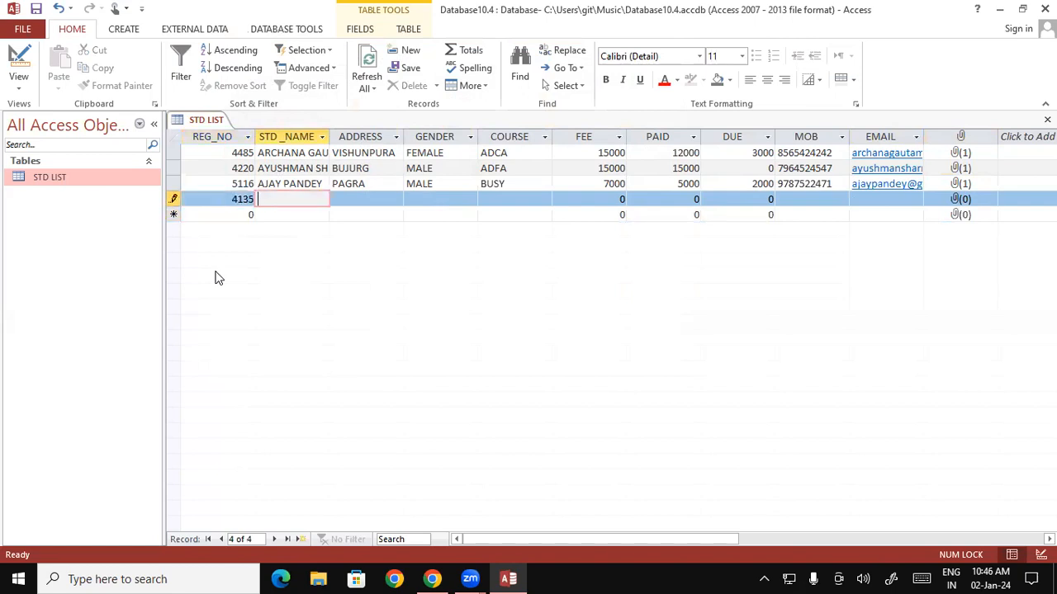
text(monu)
key(Tab)
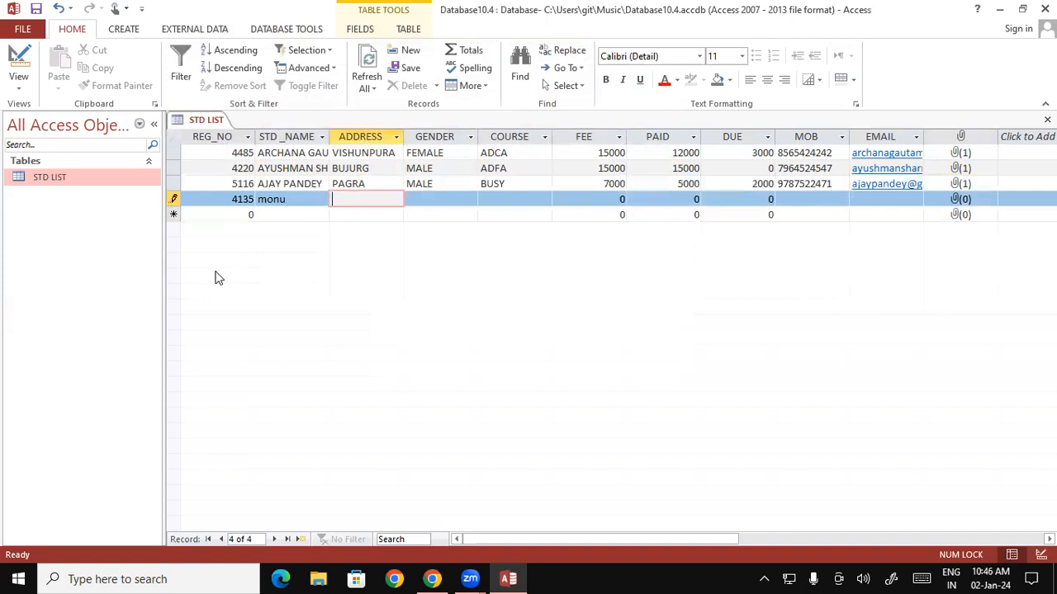
text(pkd)
key(Tab)
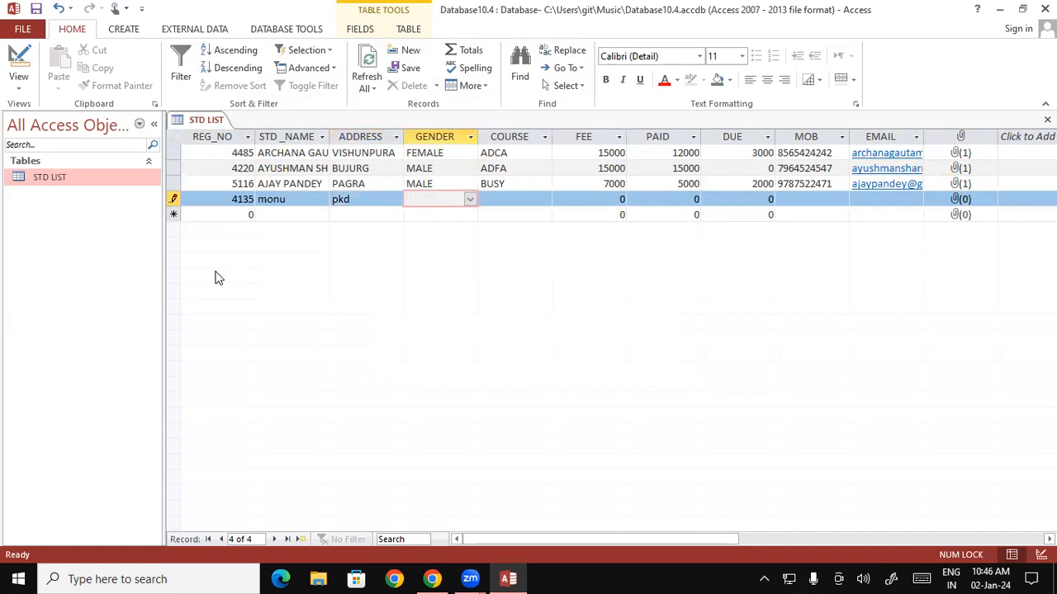
click(298, 203)
drag(293, 201, 248, 199)
key(Caps_Lock)
text(MONU)
key(Tab)
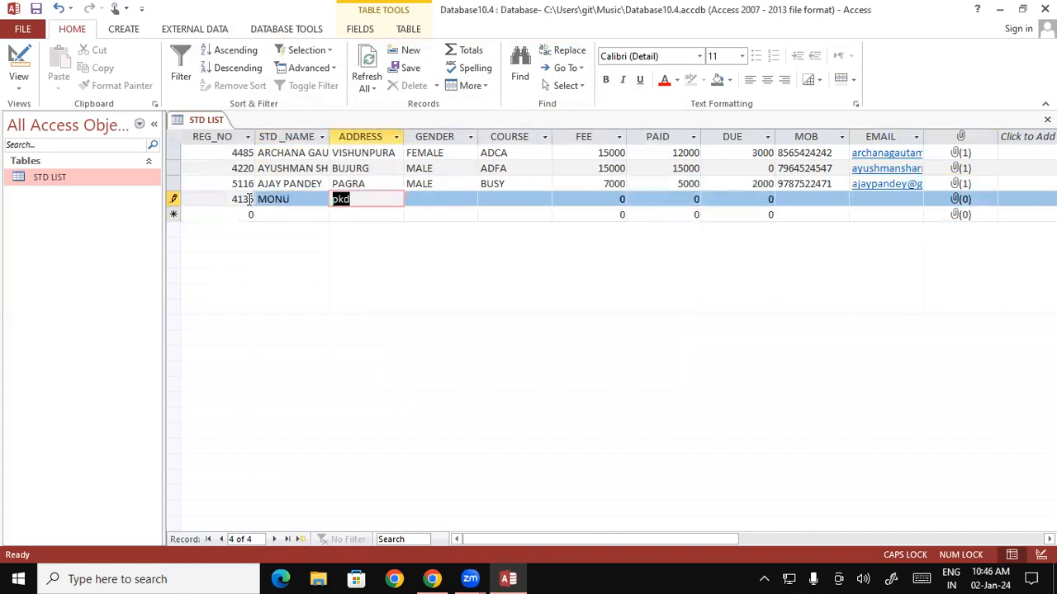
text(PKF)
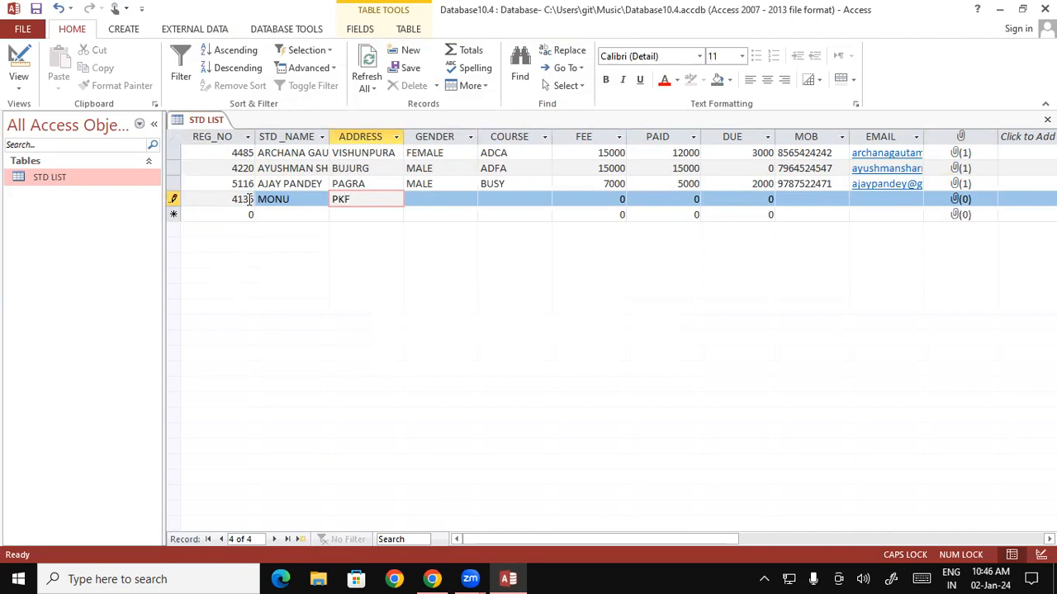
key(BackSpace)
text(D)
key(Tab)
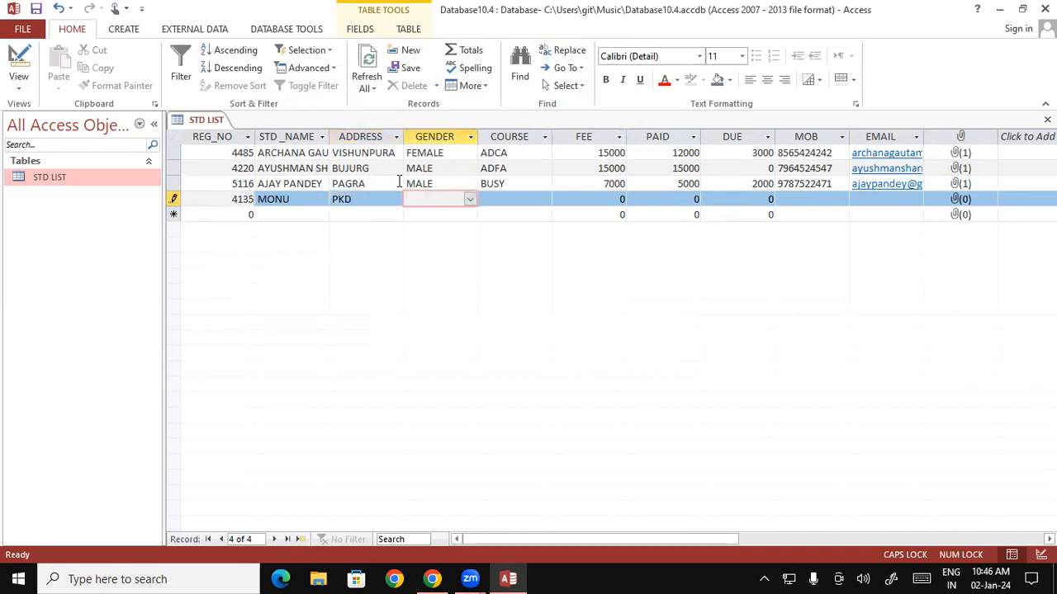
Set the gender to MALE and the course to CCC.
click(470, 199)
click(459, 214)
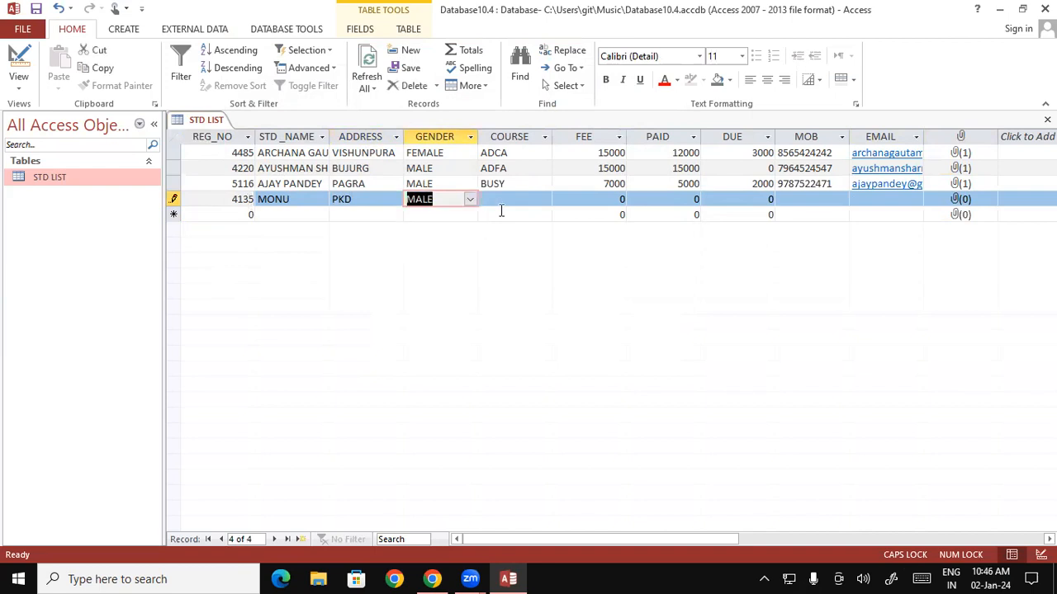
click(503, 204)
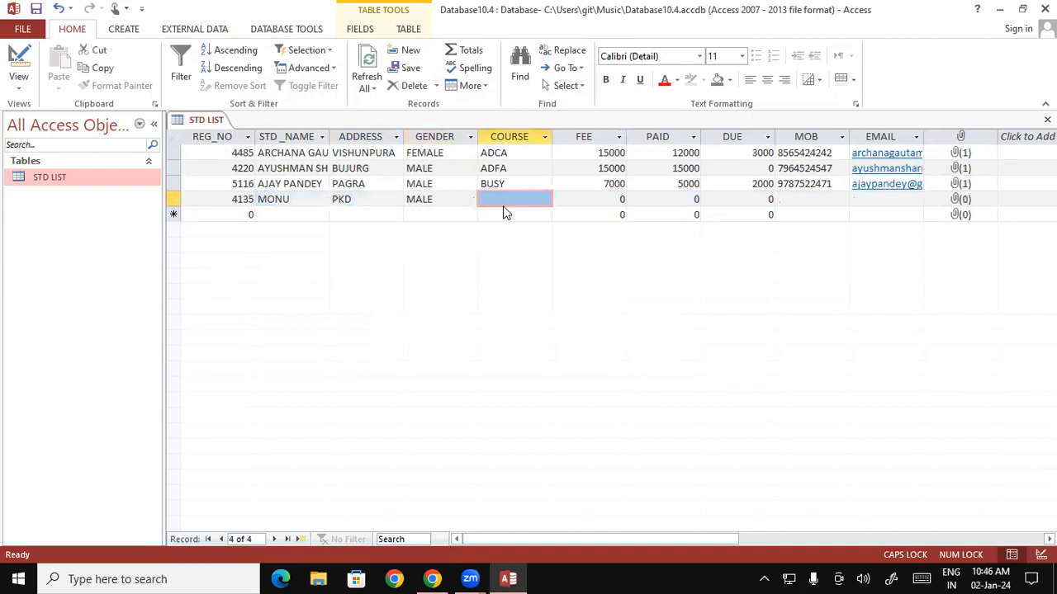
click(543, 199)
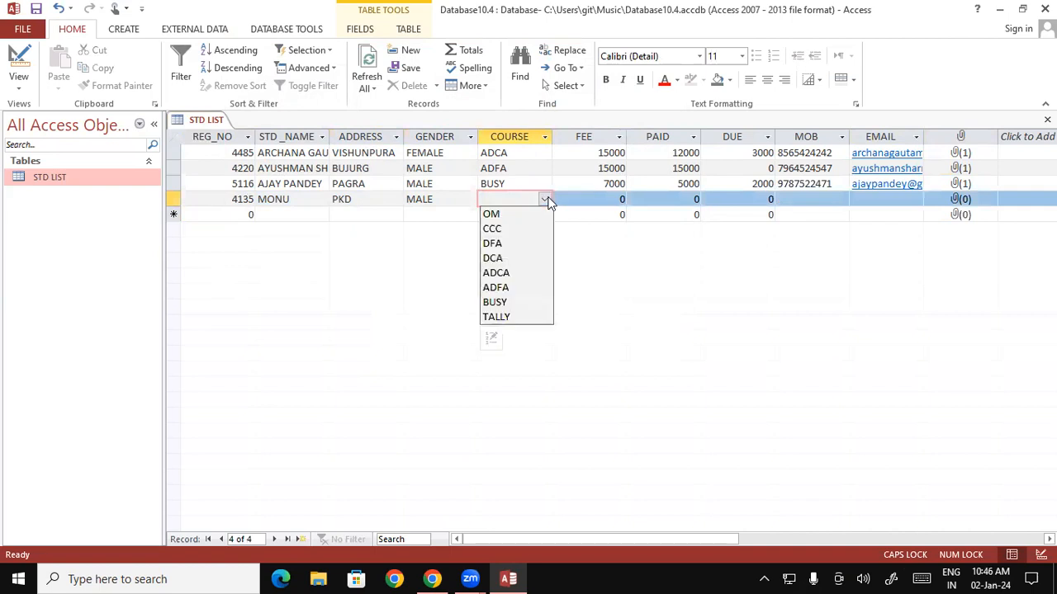
click(513, 229)
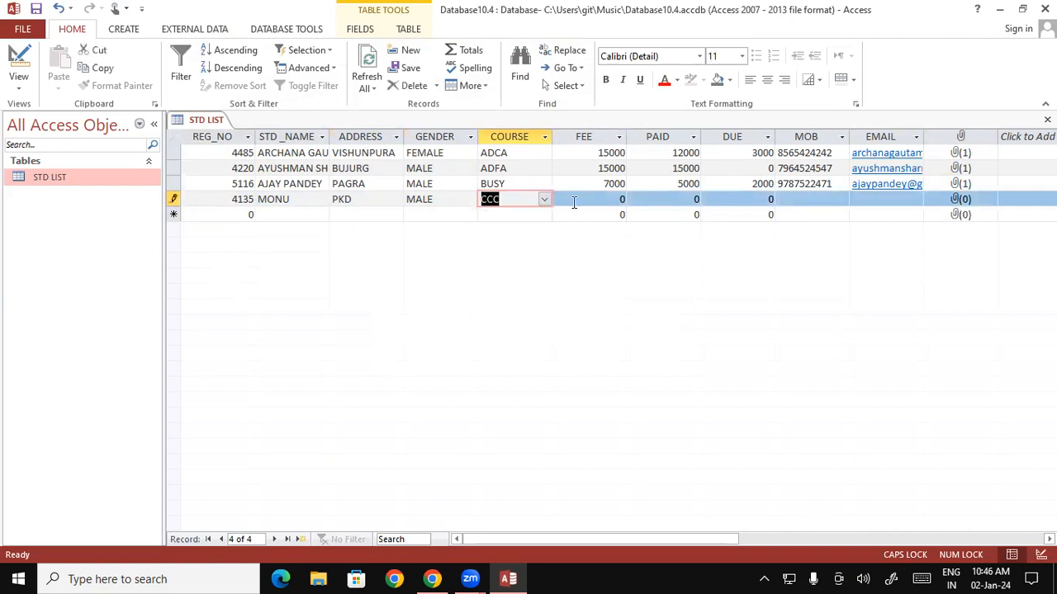
Enter FEE 5000, PAID 4000 and DUE 1000.
click(621, 199)
text(5000)
key(Tab)
text(4)
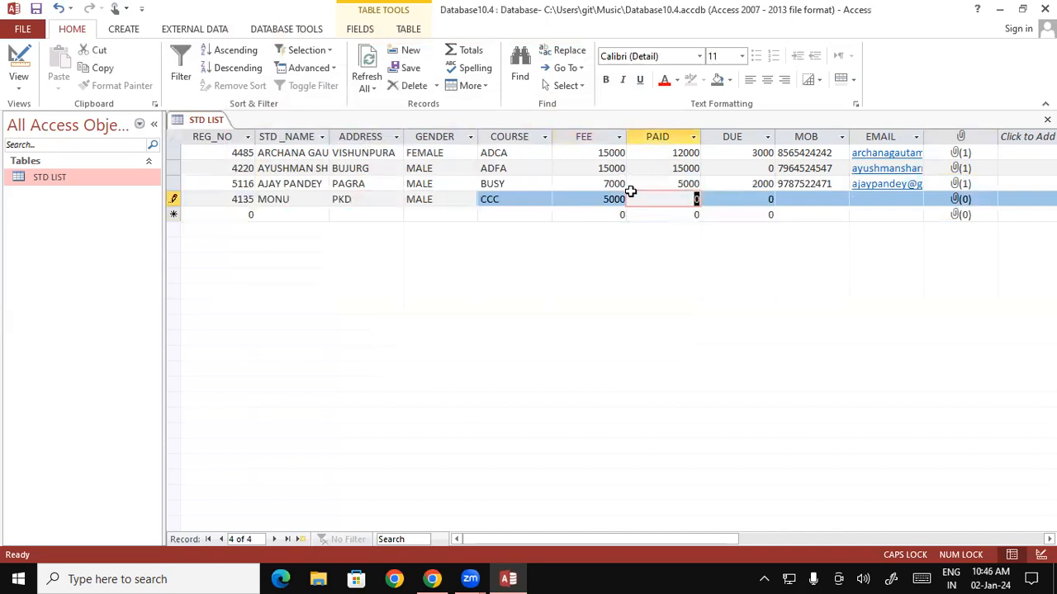
text(000)
key(Tab)
text(1000)
key(Tab)
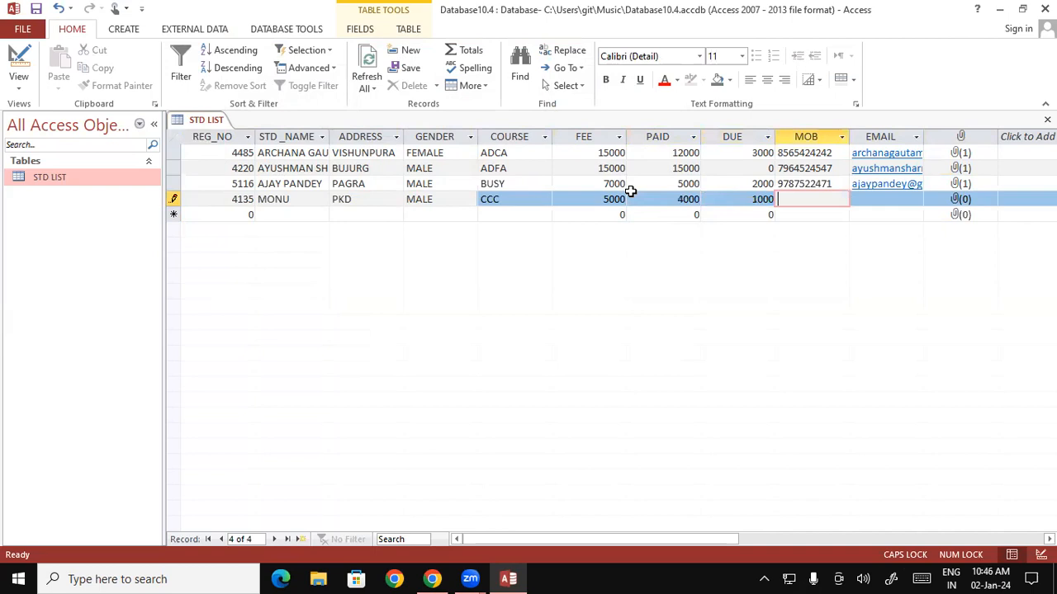
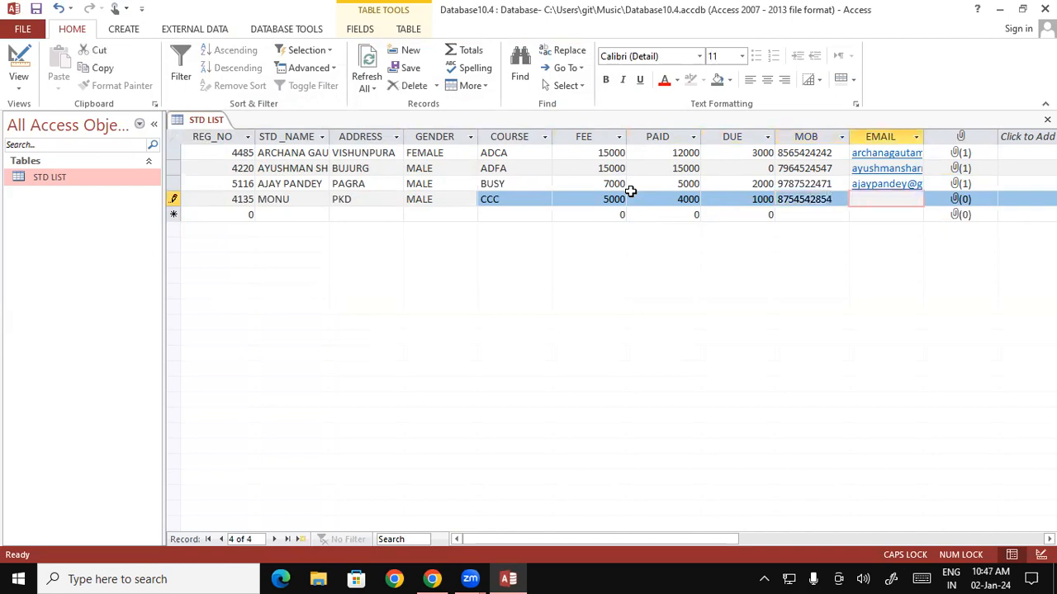
Fill in the student's mobile number and e-mail address.
key(Caps_Lock)
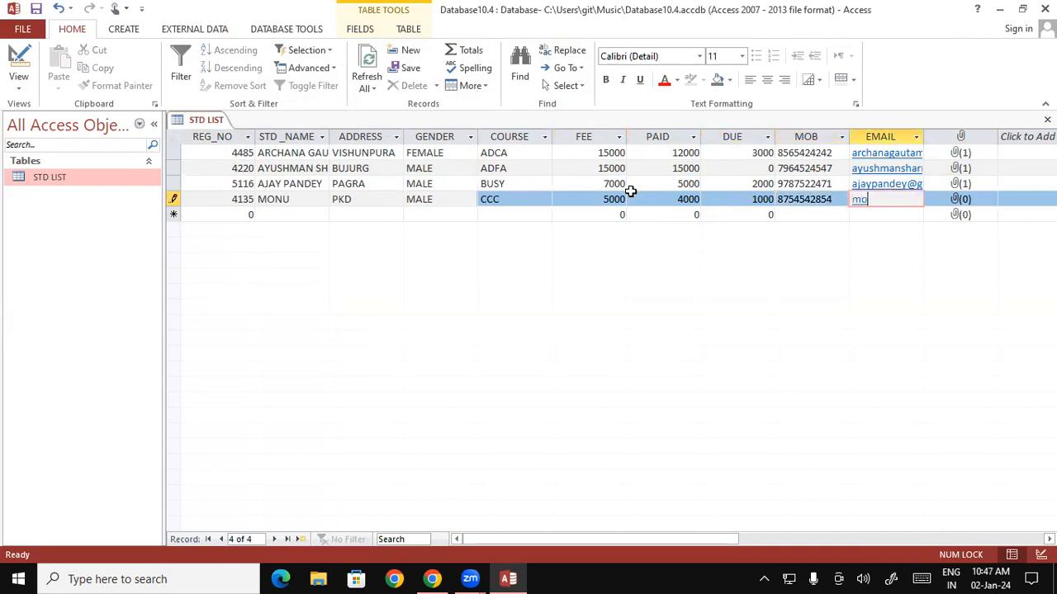
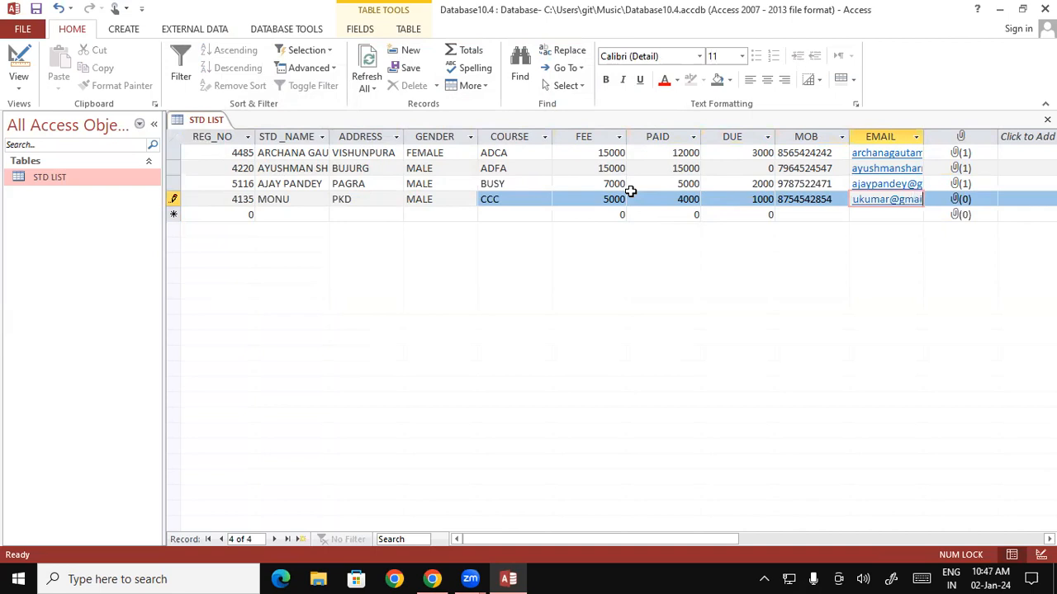
key(Tab)
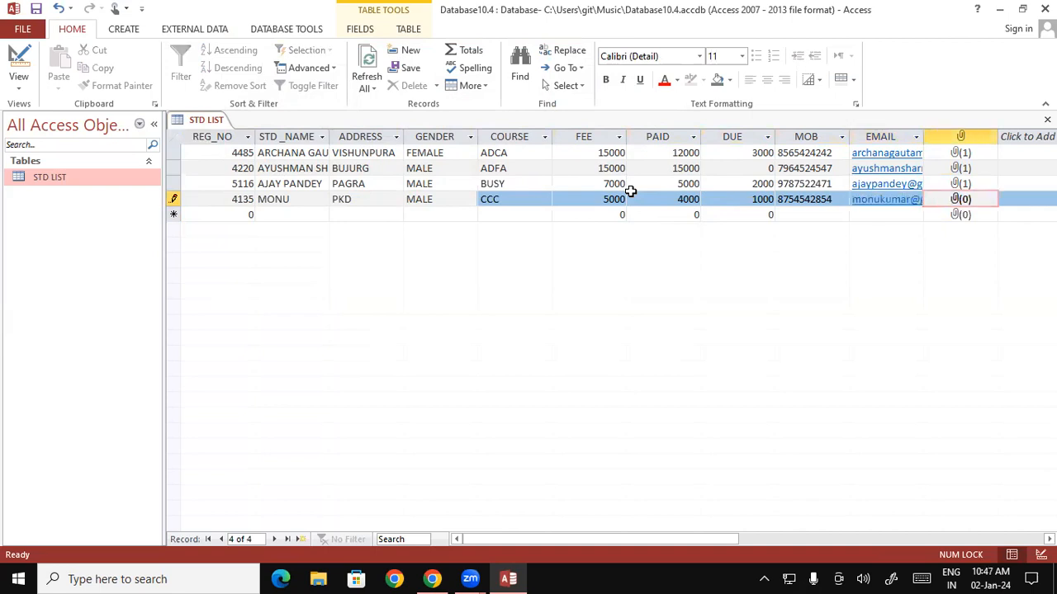
Attach WIN_20230504_09_32_28_Pro.jpg from Camera Roll to the fourth student's record.
double_click(964, 203)
click(638, 240)
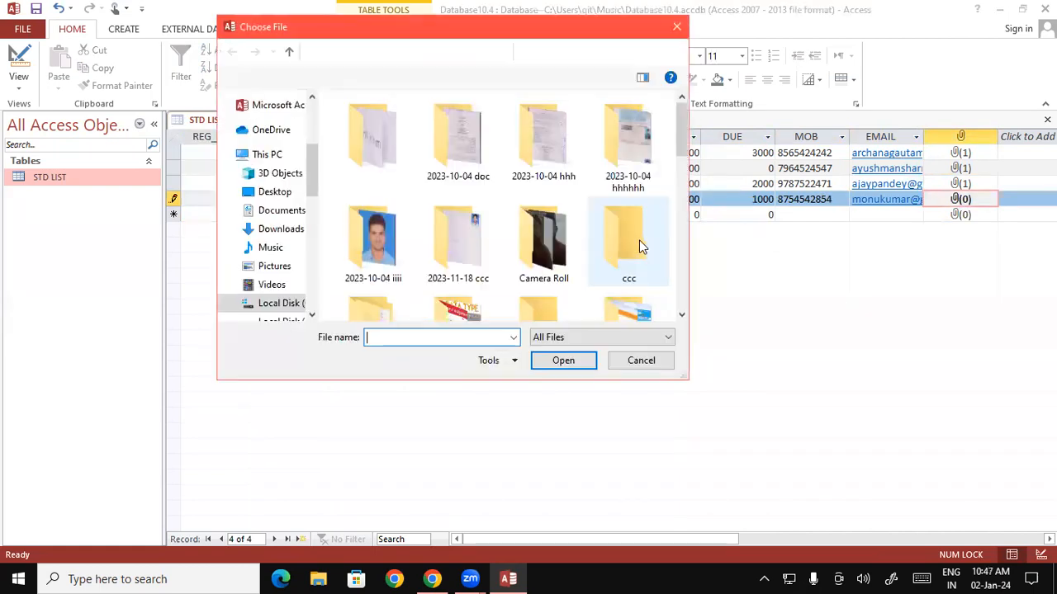
click(562, 256)
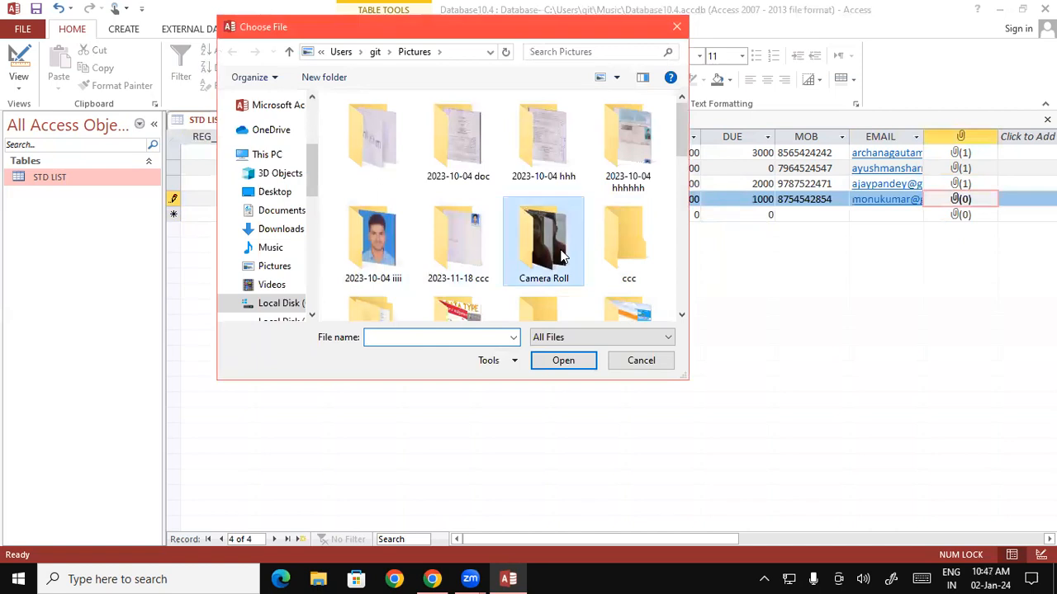
double_click(562, 256)
click(459, 150)
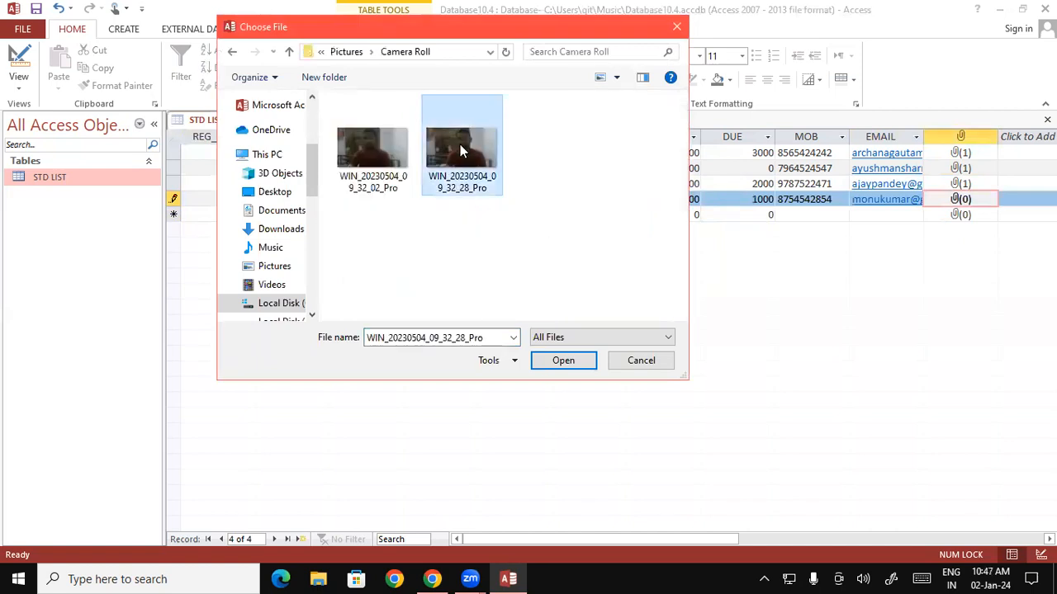
click(565, 359)
click(589, 355)
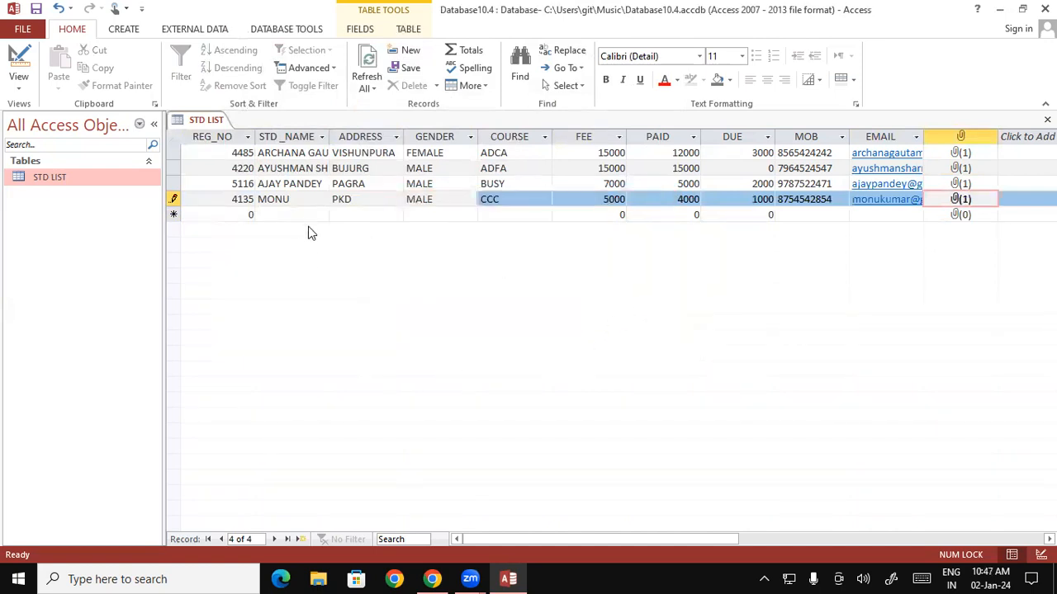
key(Tab)
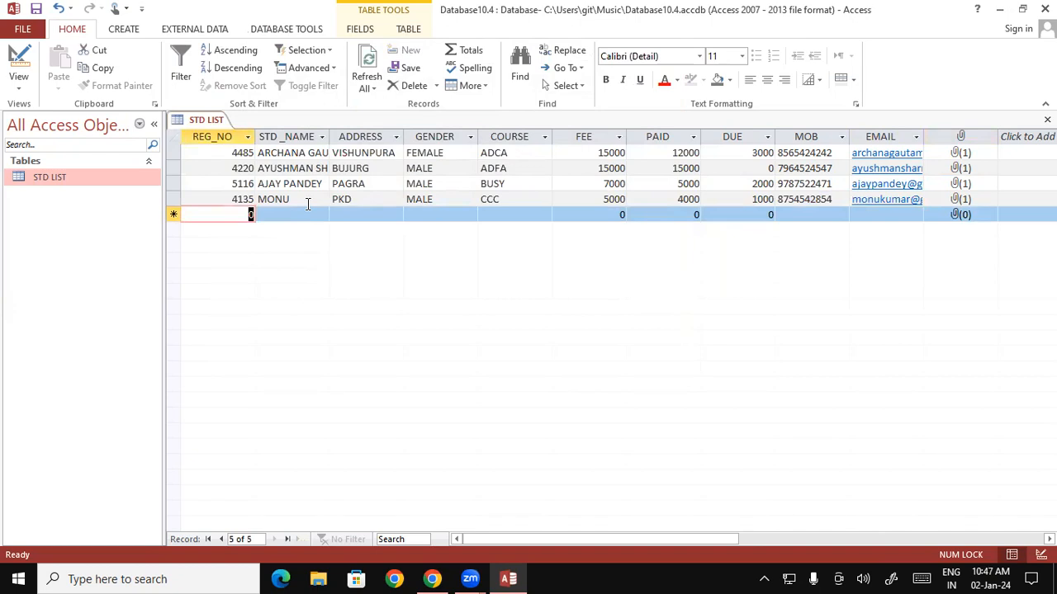
Enter REG_NO 4190 with the student's name and address in capitals.
text(4190)
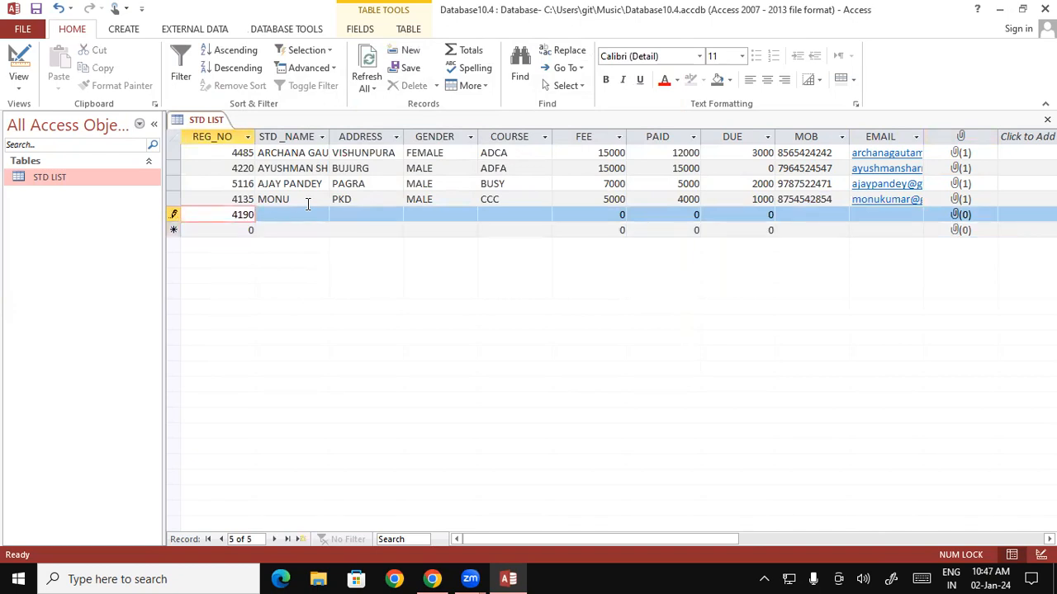
key(Tab)
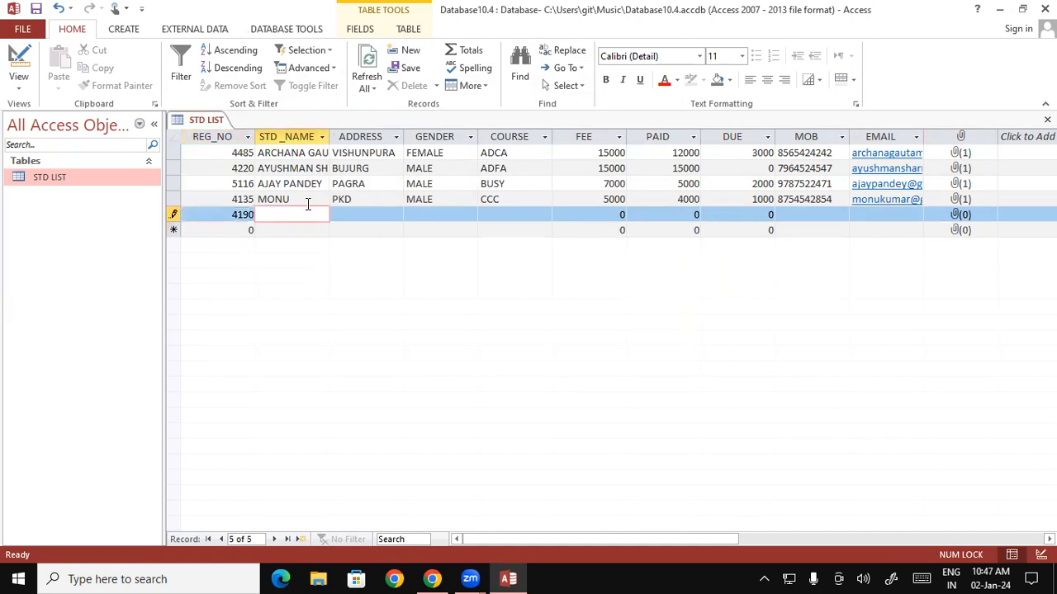
text(prince)
key(Tab)
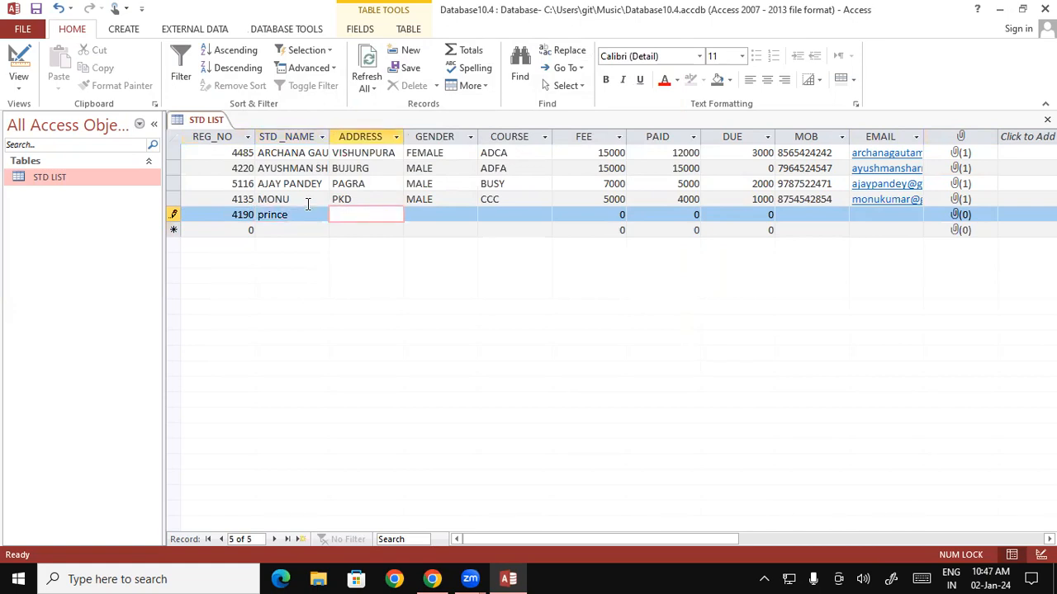
drag(299, 215, 218, 213)
key(Caps_Lock)
text(PRI)
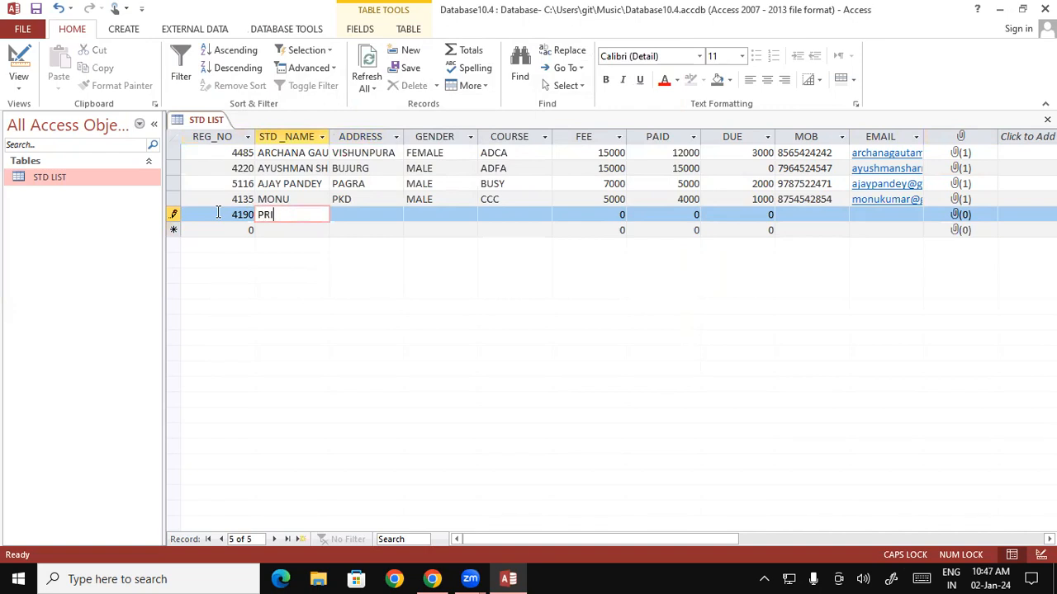
text(NCE)
key(Tab)
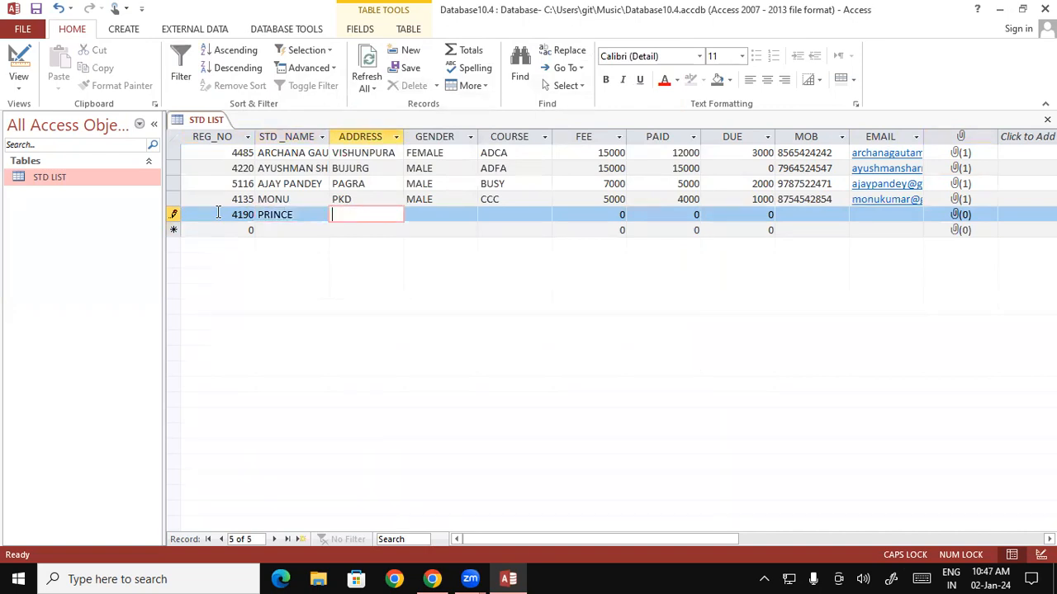
text(BETIA)
key(Tab)
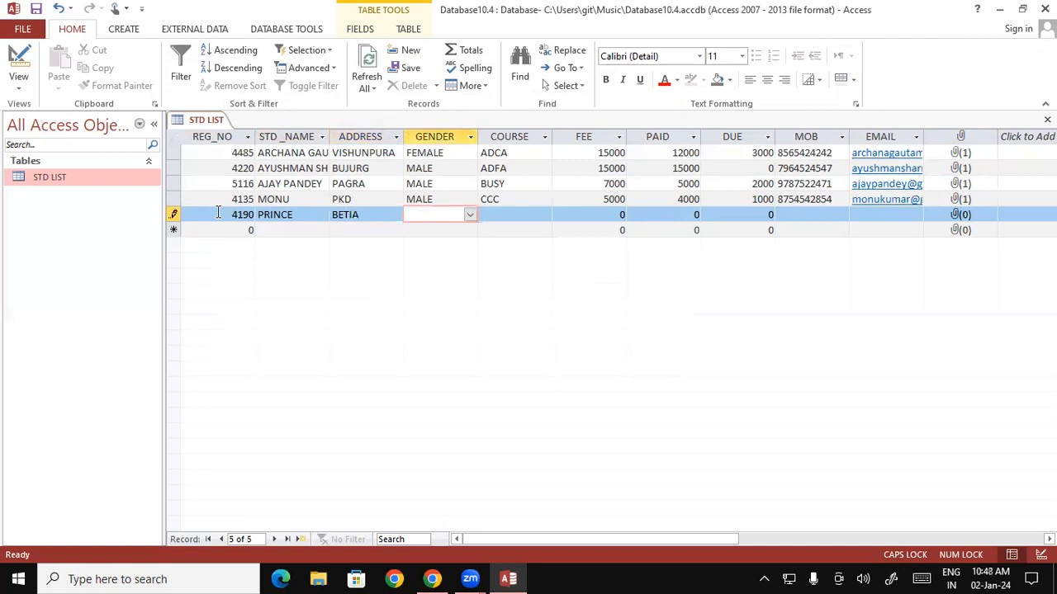
Set the gender to MALE and the course to ADCA.
click(470, 214)
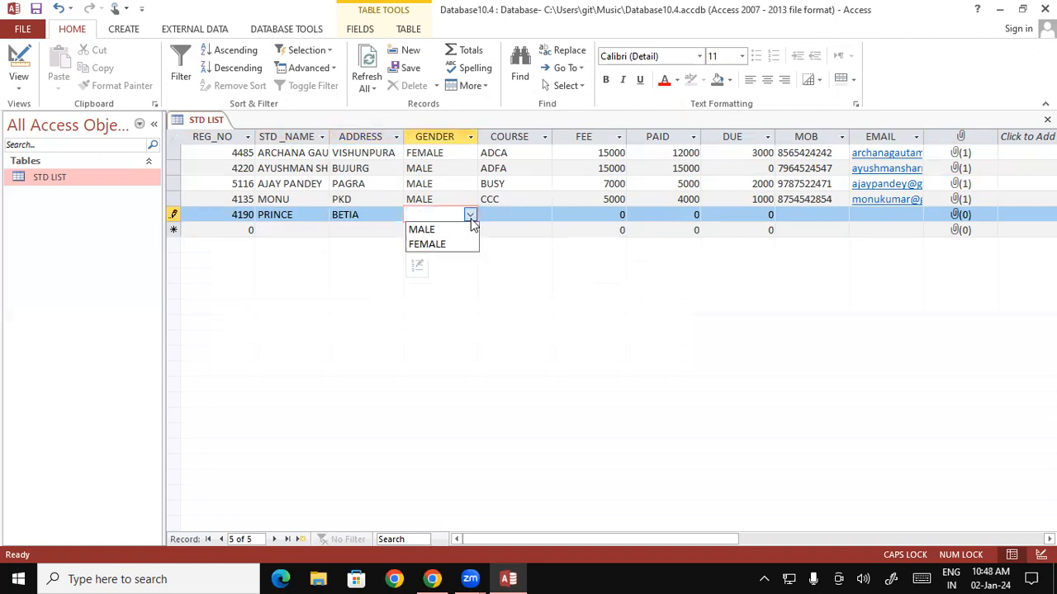
click(458, 232)
click(512, 214)
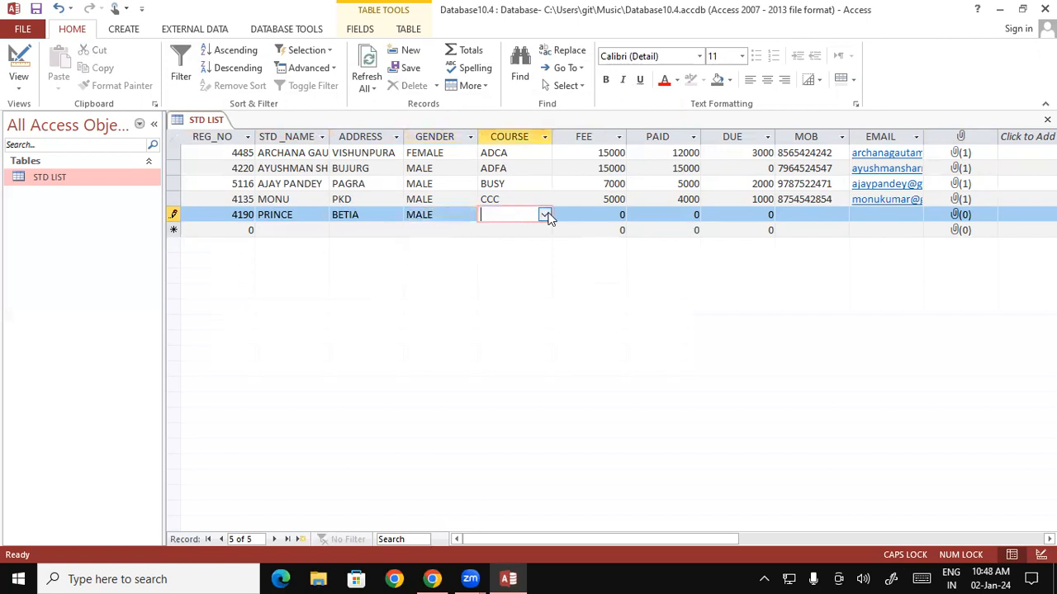
click(545, 215)
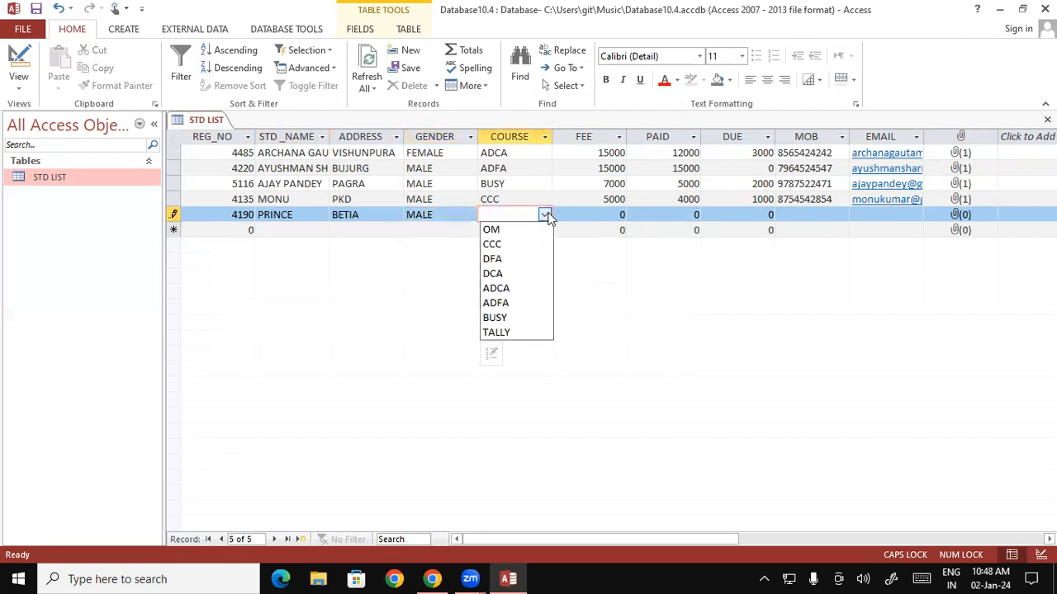
click(511, 295)
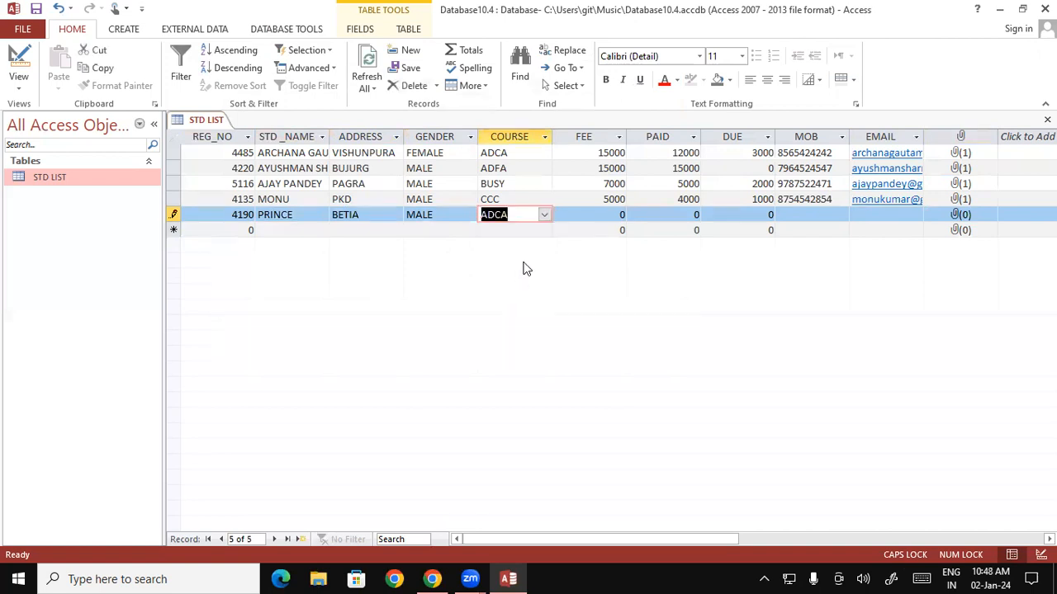
Enter FEE 15000, leaving PAID at 15000.
click(591, 216)
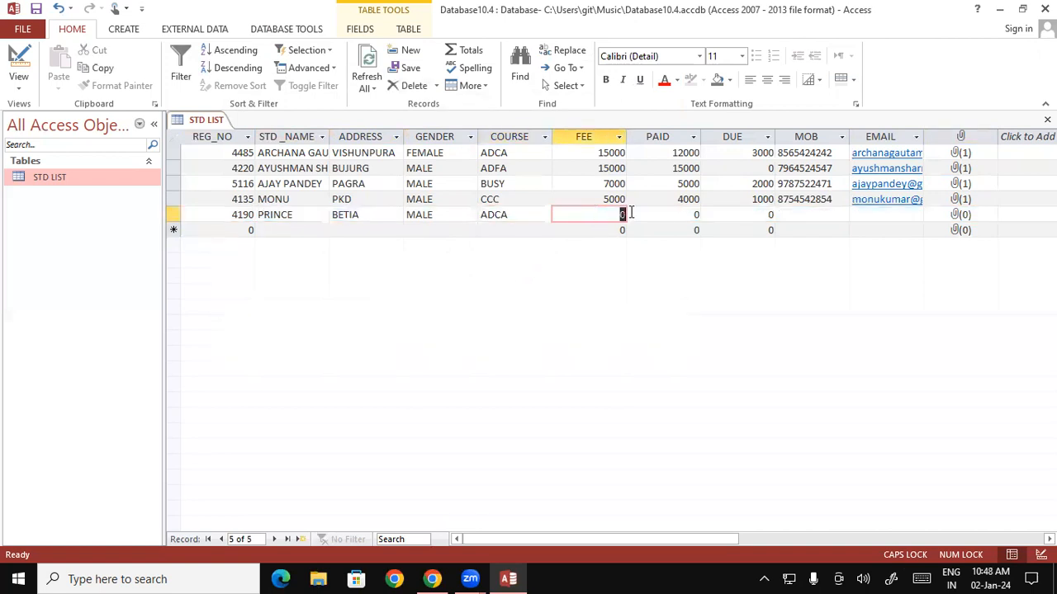
text(15000)
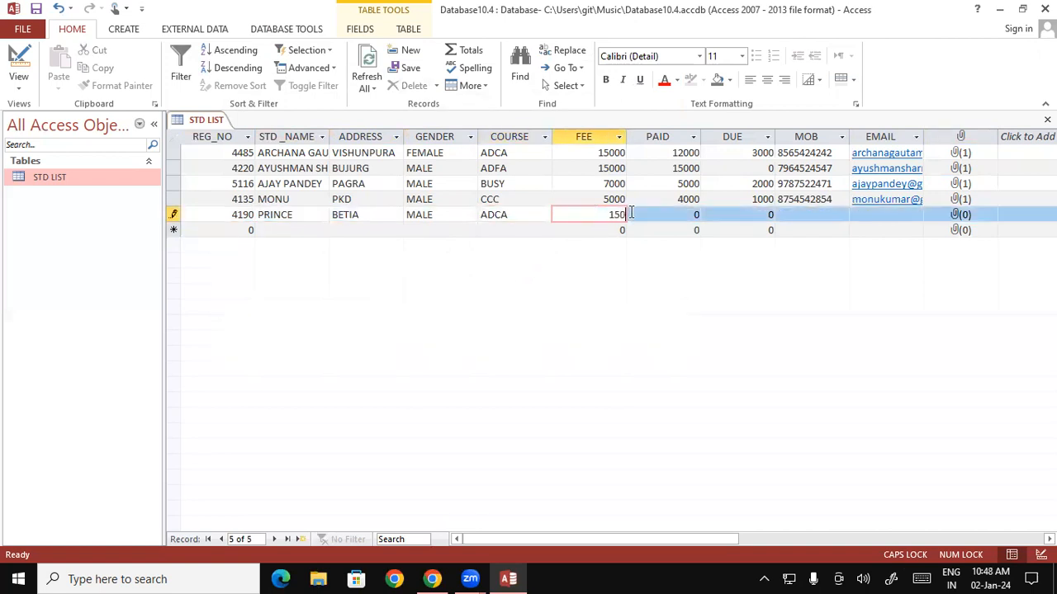
key(Tab)
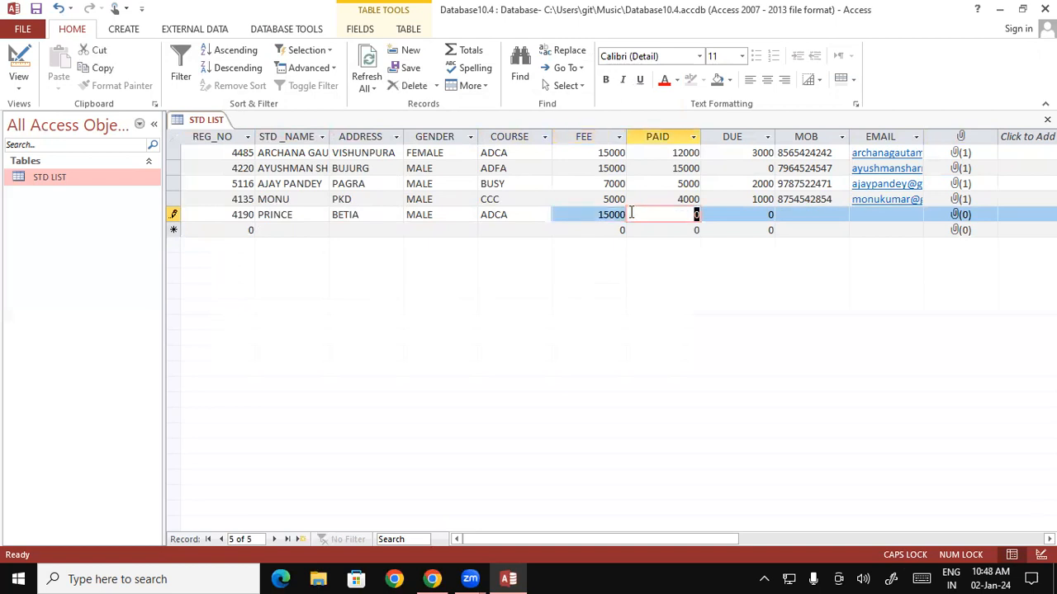
text(15000)
key(Tab)
key(Tab)
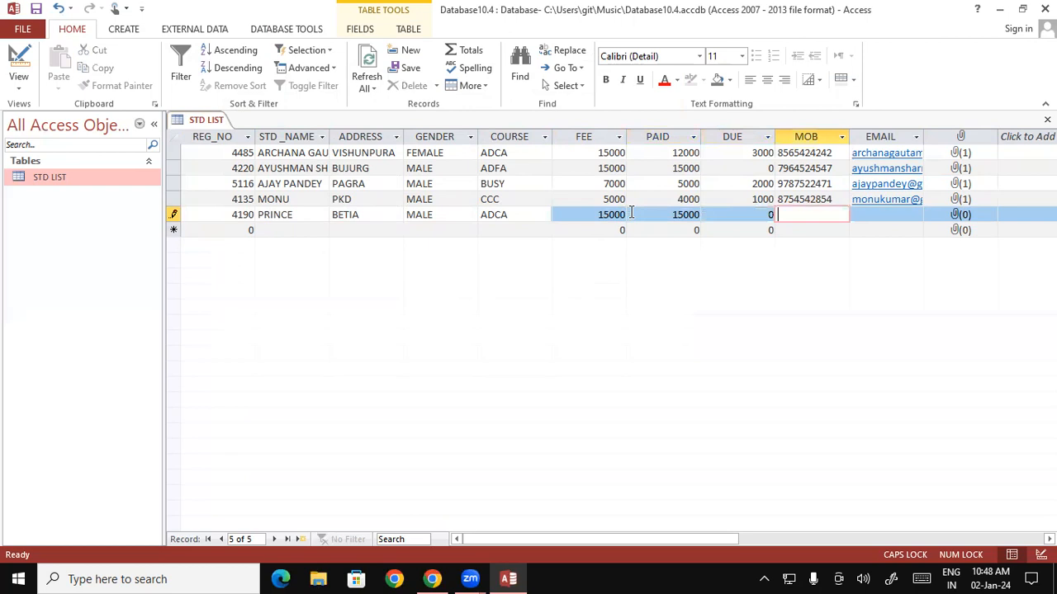
Fill in the student's mobile number and e-mail address.
key(Tab)
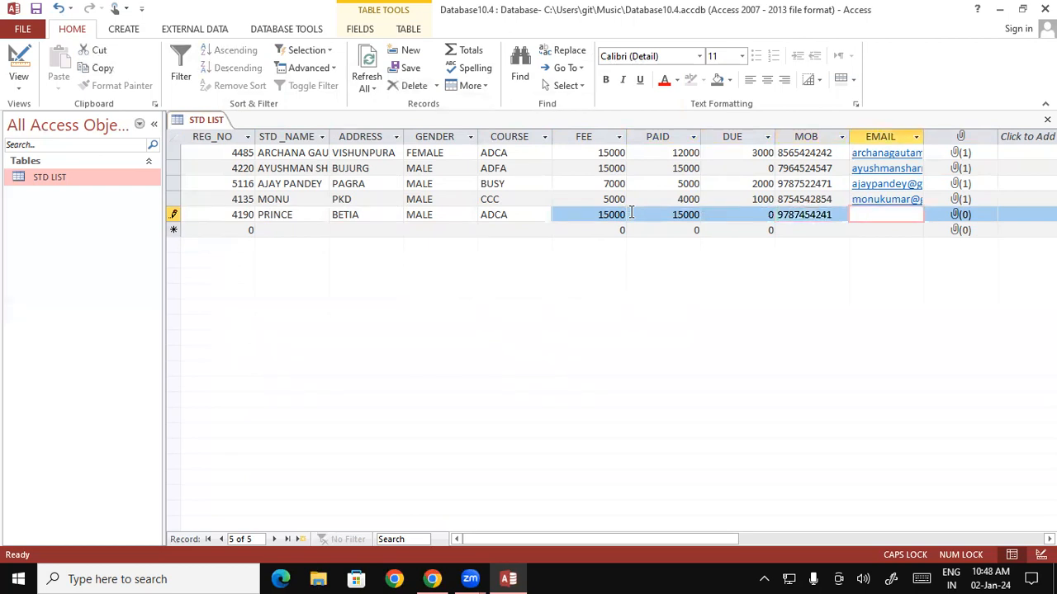
key(Caps_Lock)
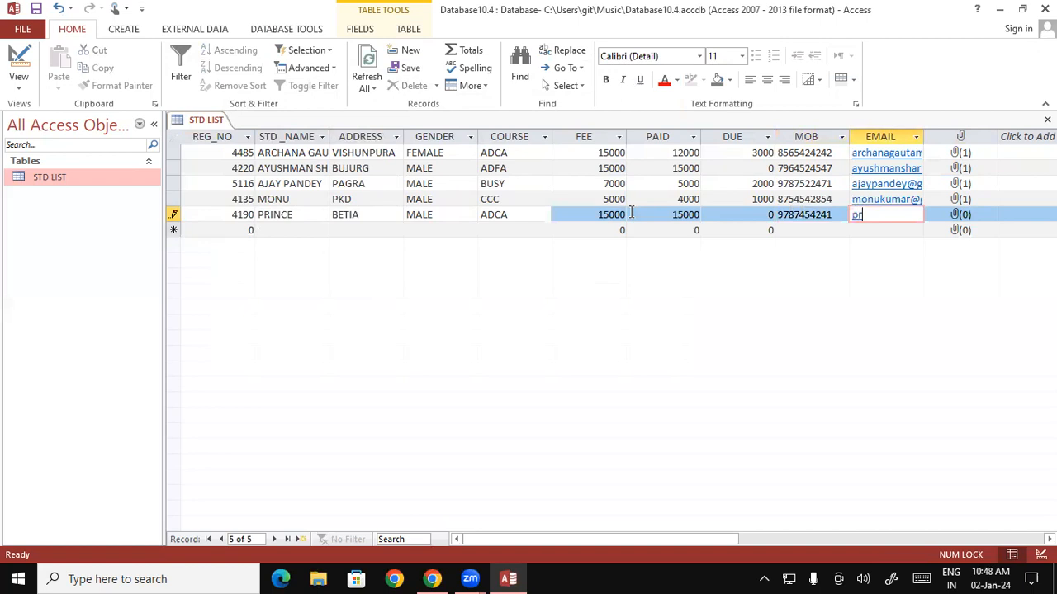
key(Return)
key(Tab)
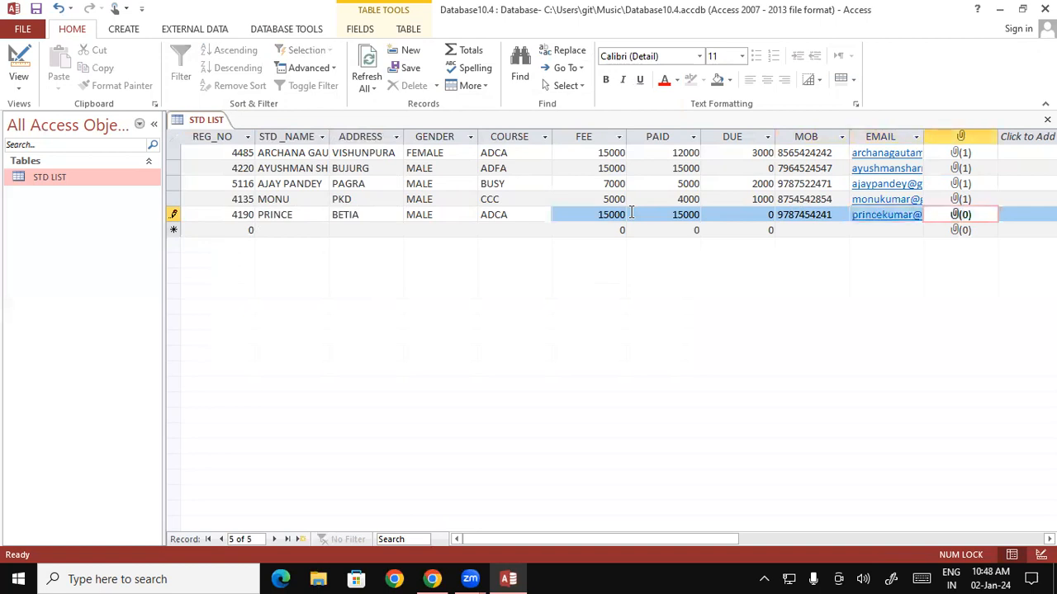
Attach the CAR IMAGE picture from Pictures to record 4190.
double_click(955, 216)
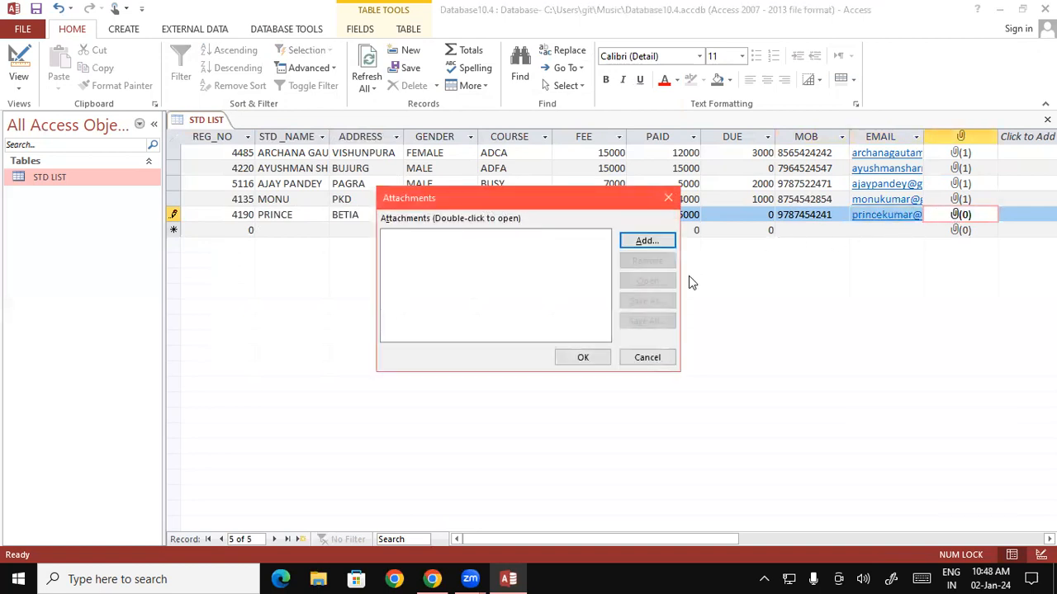
click(628, 240)
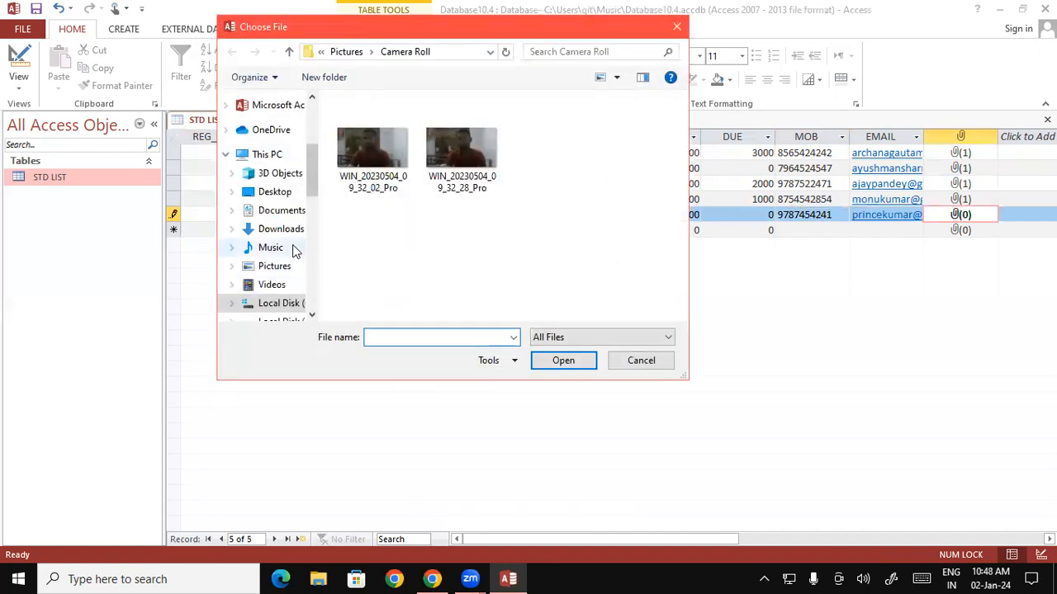
click(285, 269)
drag(684, 136, 685, 210)
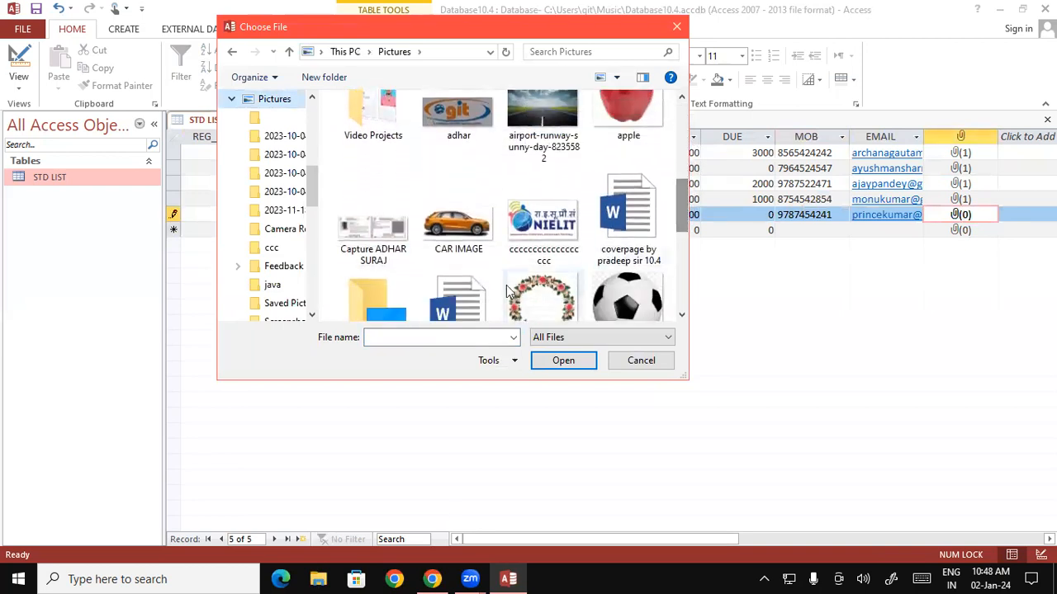
click(446, 235)
click(563, 360)
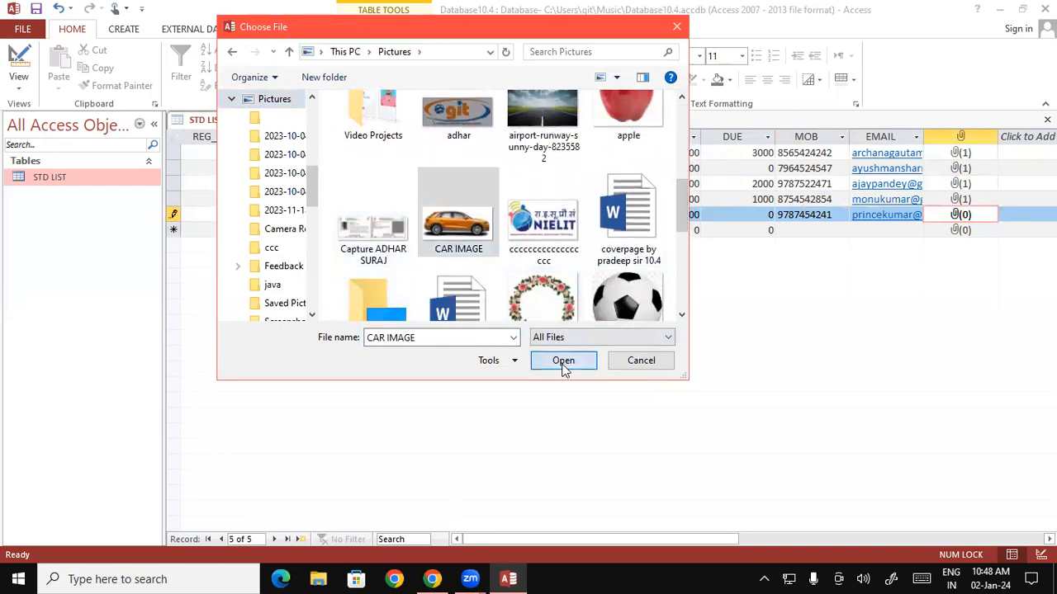
click(569, 357)
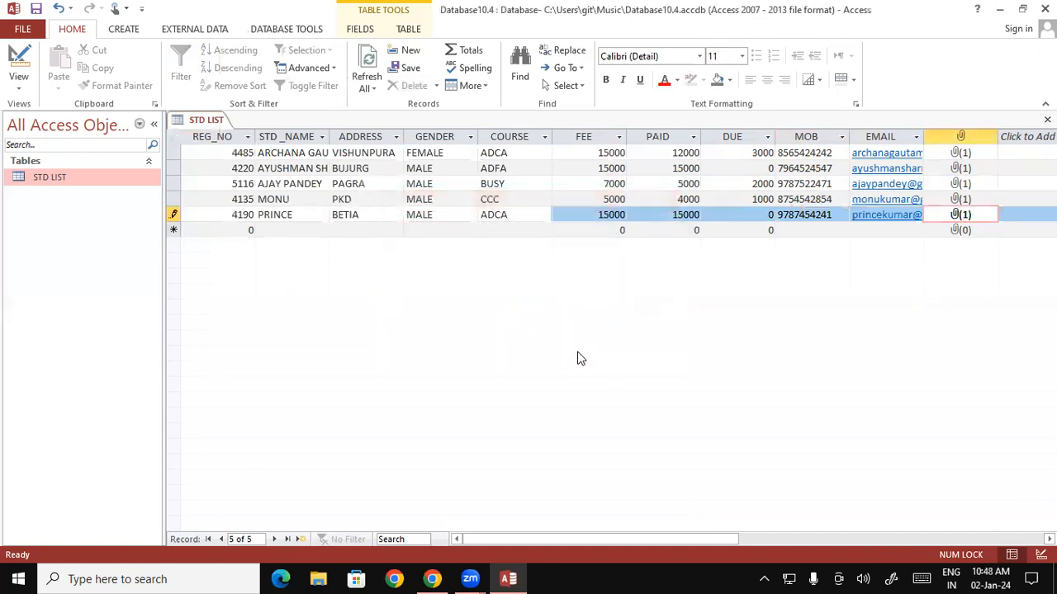
key(Tab)
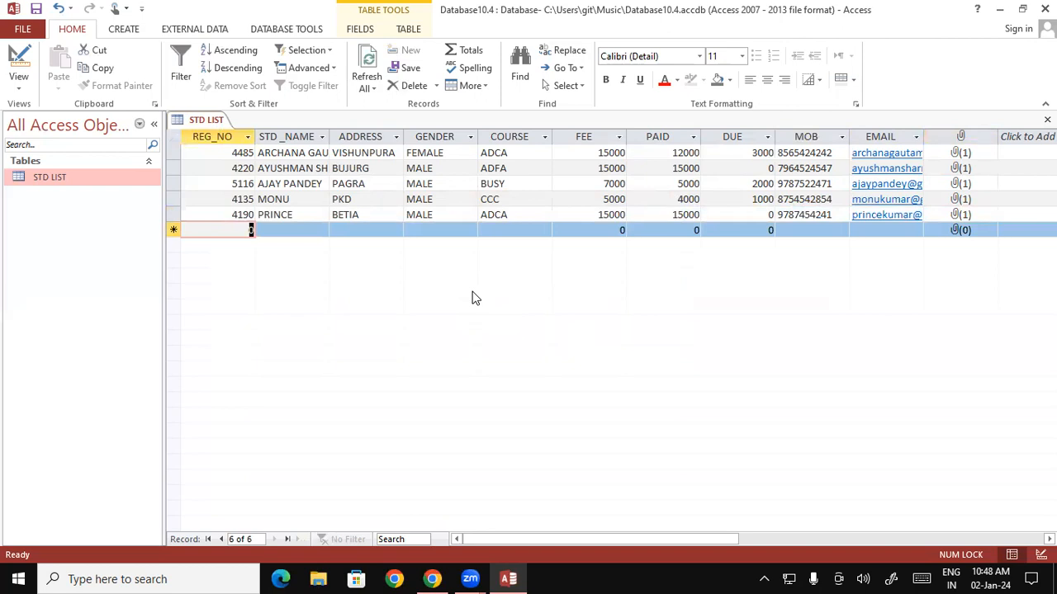
Enter REG_NO 3747 with the student's full name and address in capitals.
text(3747)
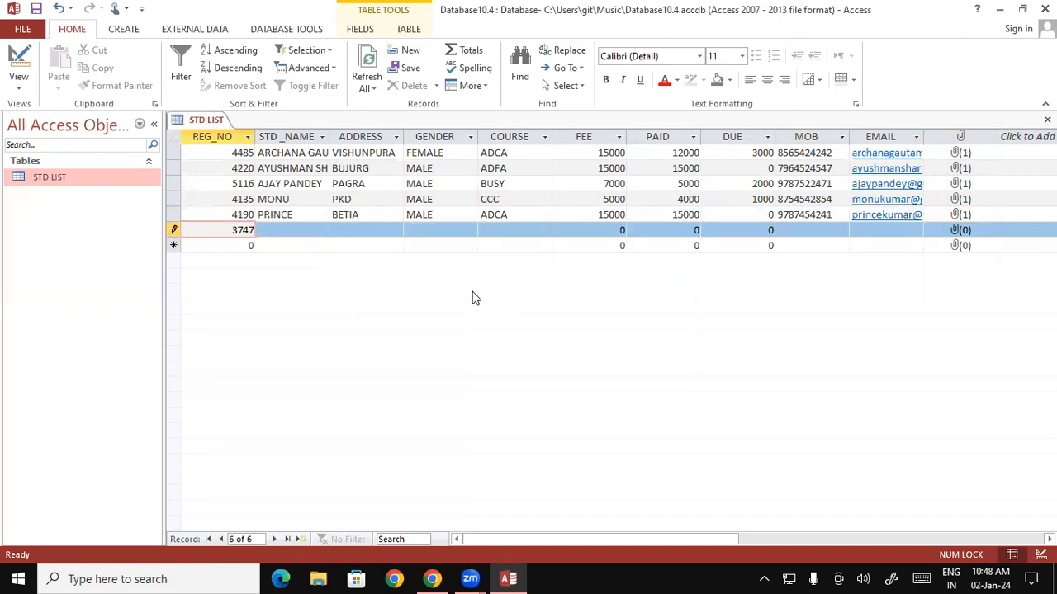
key(Tab)
text(g)
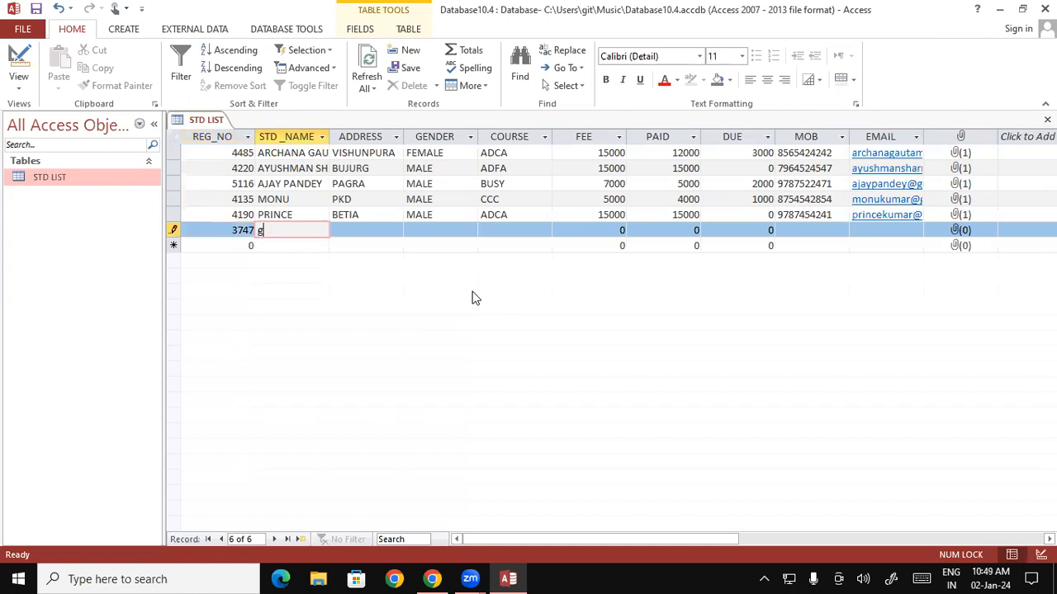
text(aurav)
key(BackSpace)
key(BackSpace)
key(BackSpace)
key(BackSpace)
key(BackSpace)
key(BackSpace)
key(BackSpace)
key(Caps_Lock)
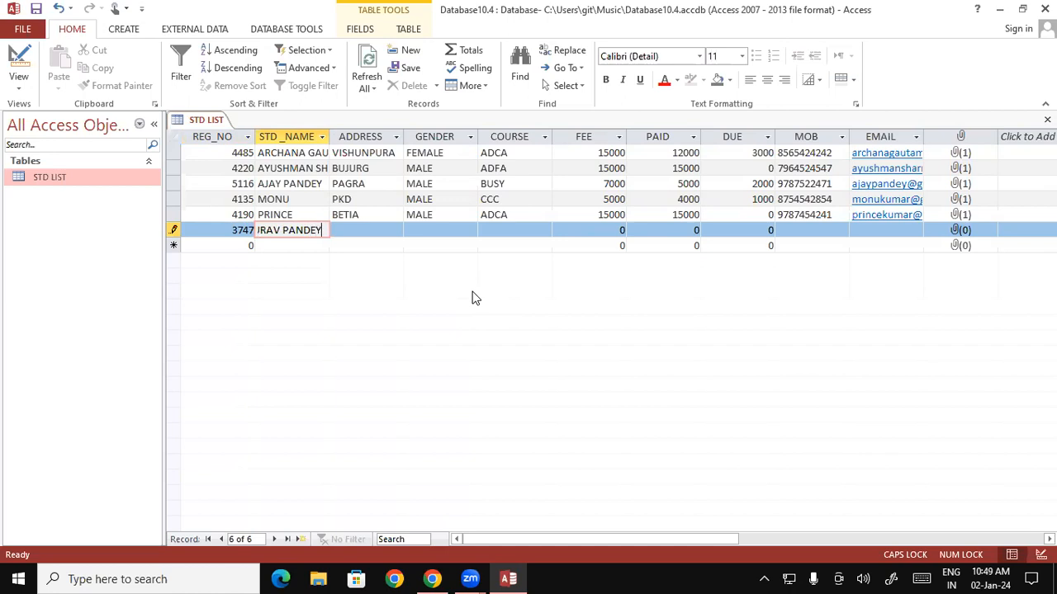
key(Tab)
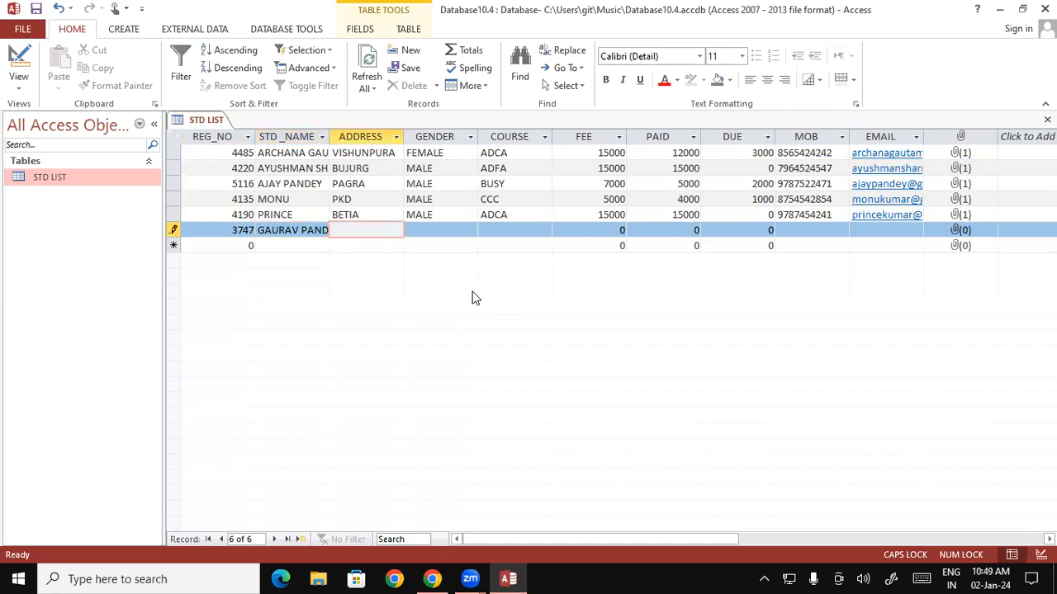
text(PDR)
key(Tab)
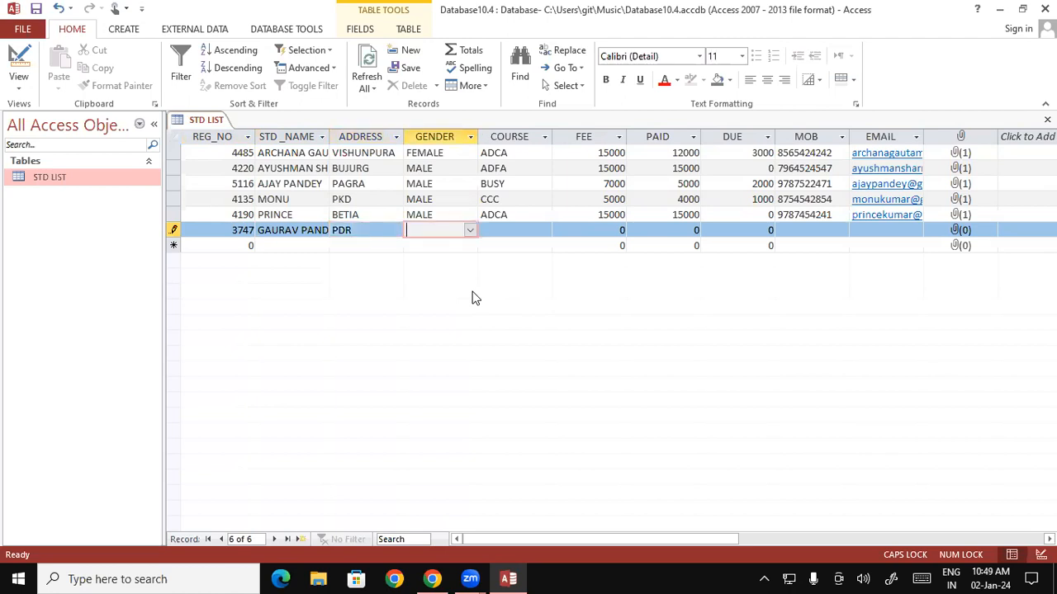
Set MALE, course BUSY and FEE 7000, with PAID 7000 and DUE 0.
text(M)
key(Tab)
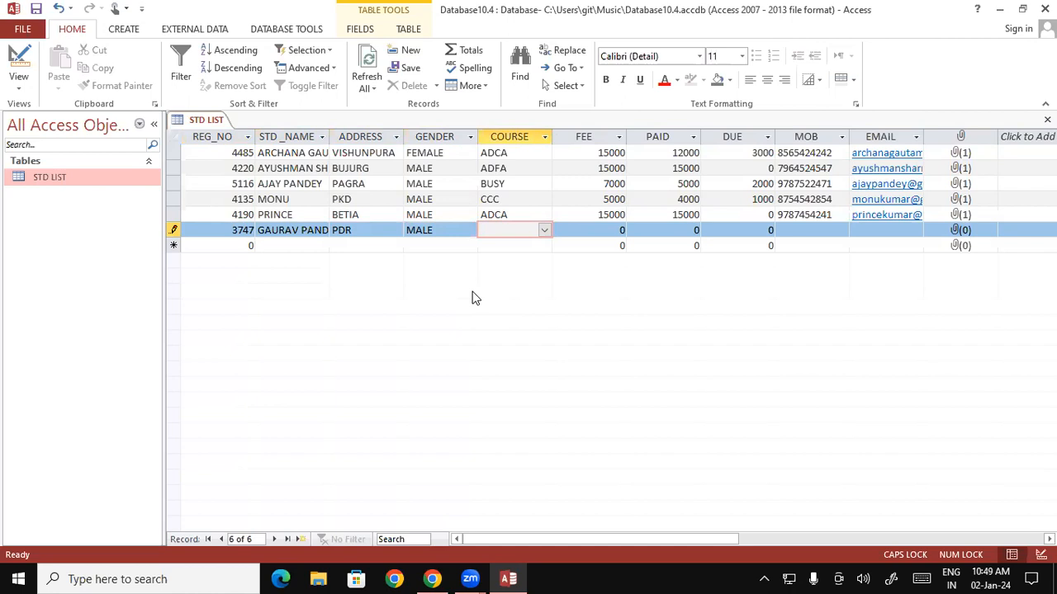
text(BUSY)
key(Tab)
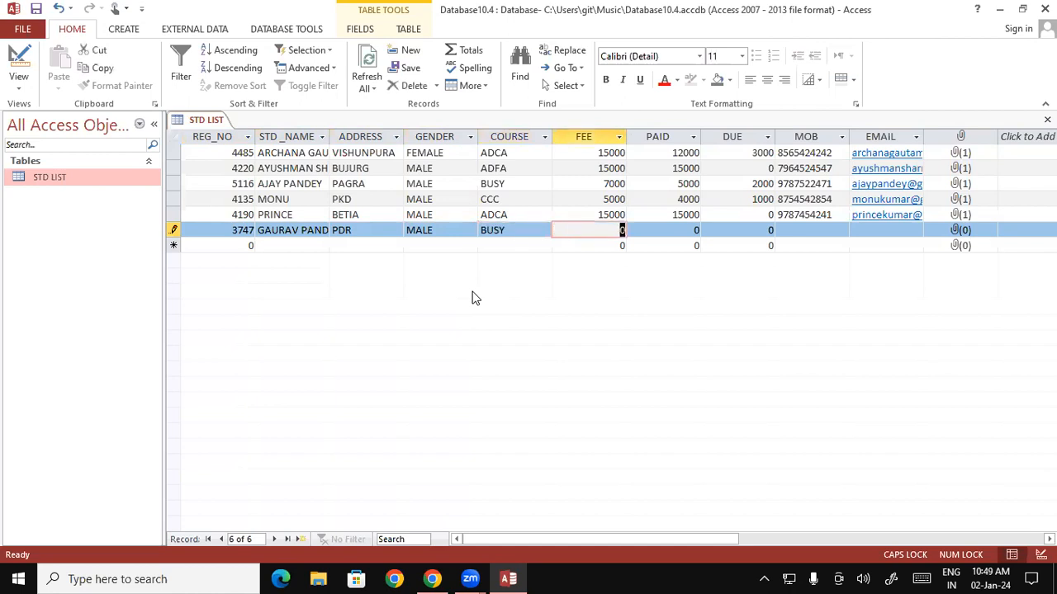
text(7000)
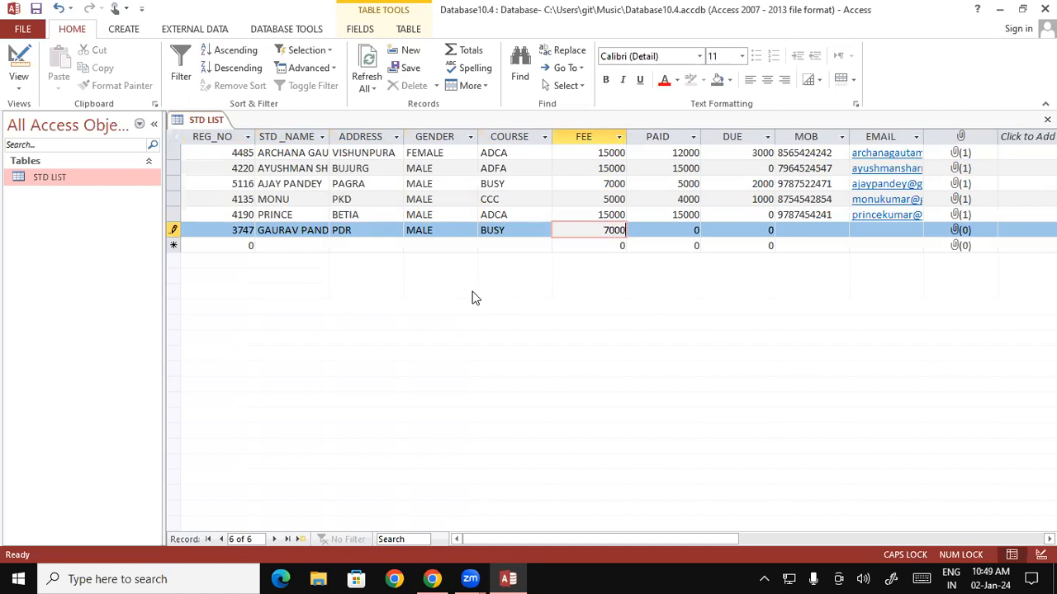
key(Tab)
text(7000)
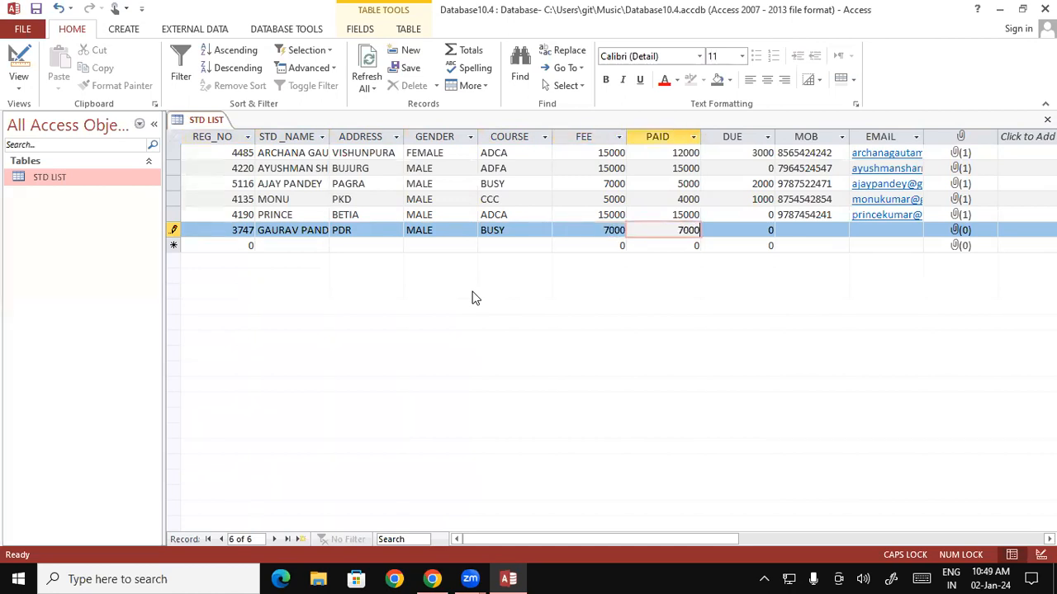
key(Tab)
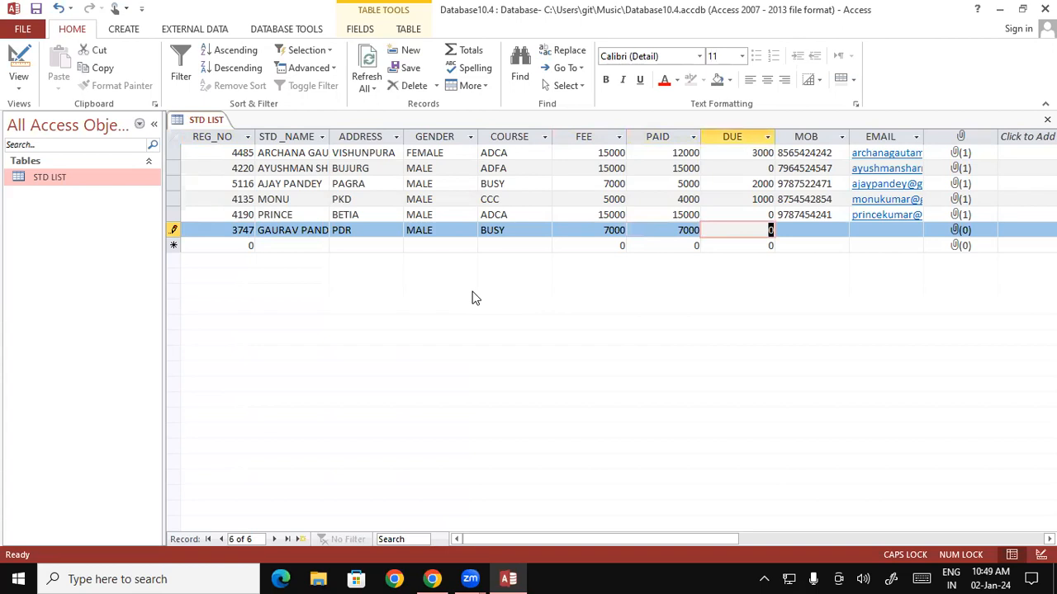
key(Tab)
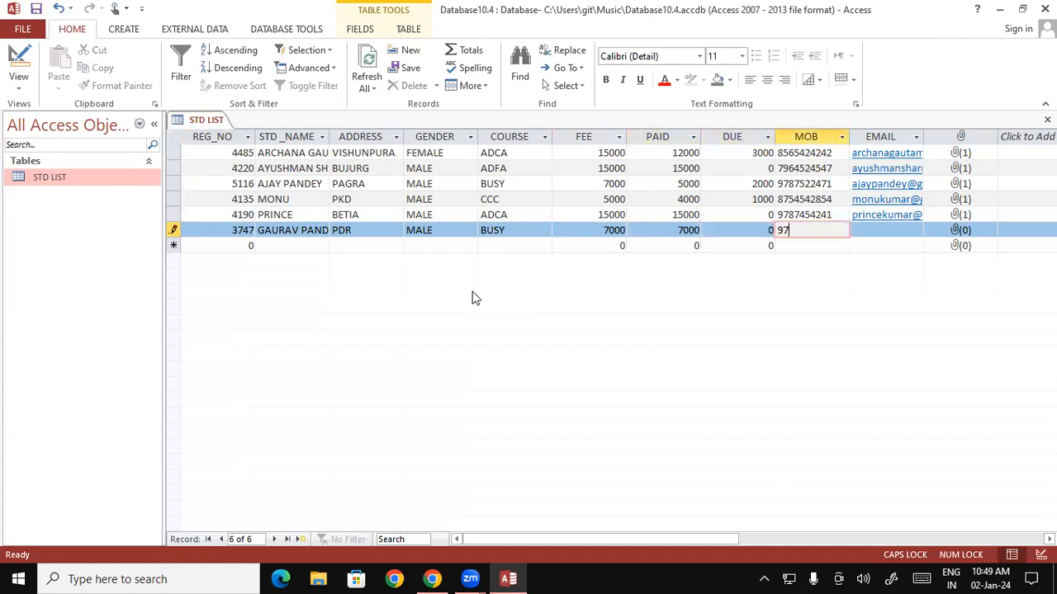
Fill in the student's mobile number and e-mail address.
key(Tab)
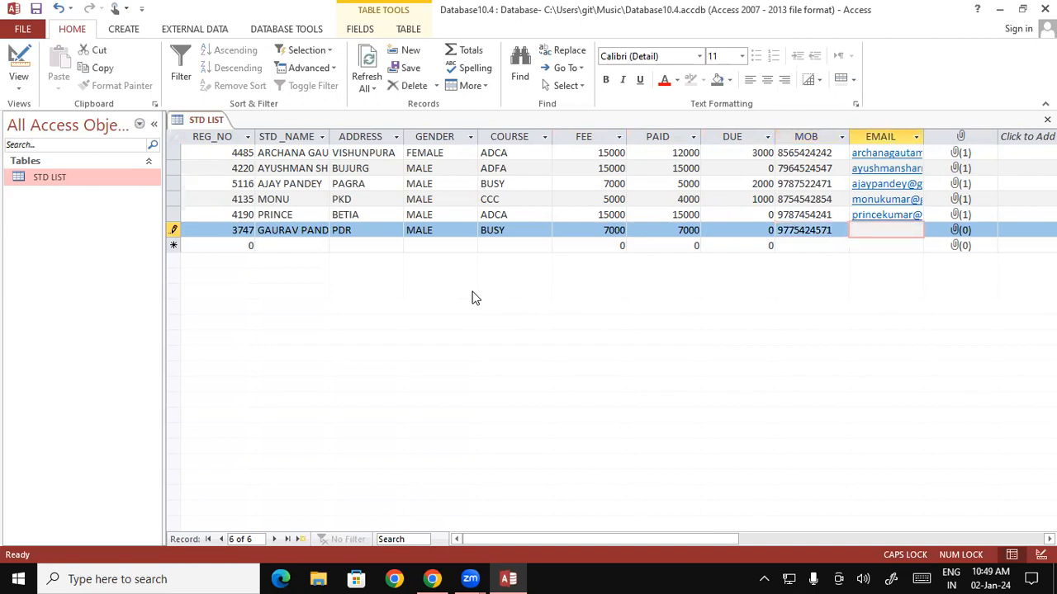
key(Caps_Lock)
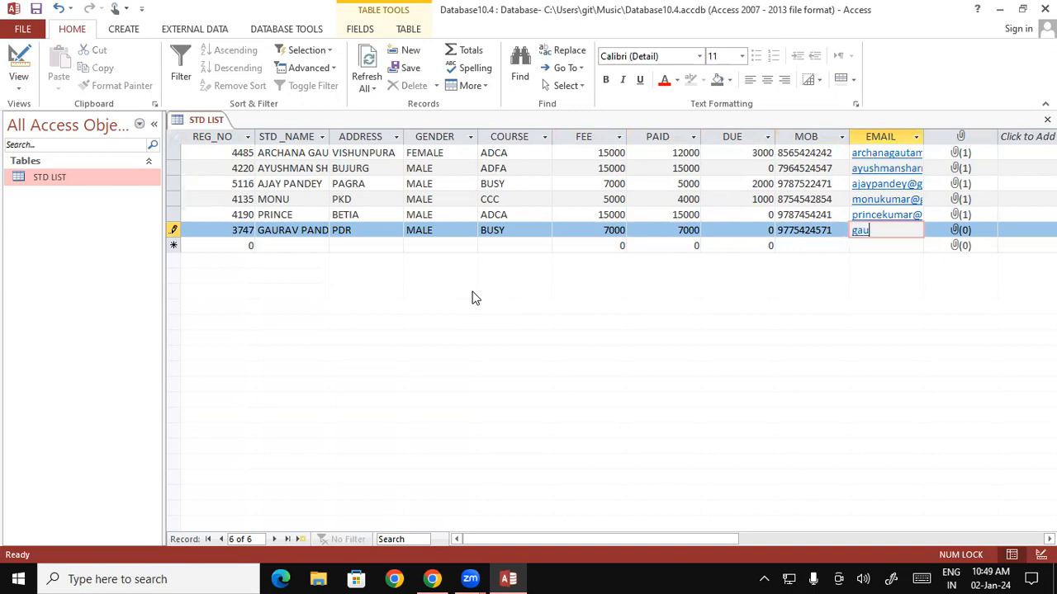
key(Tab)
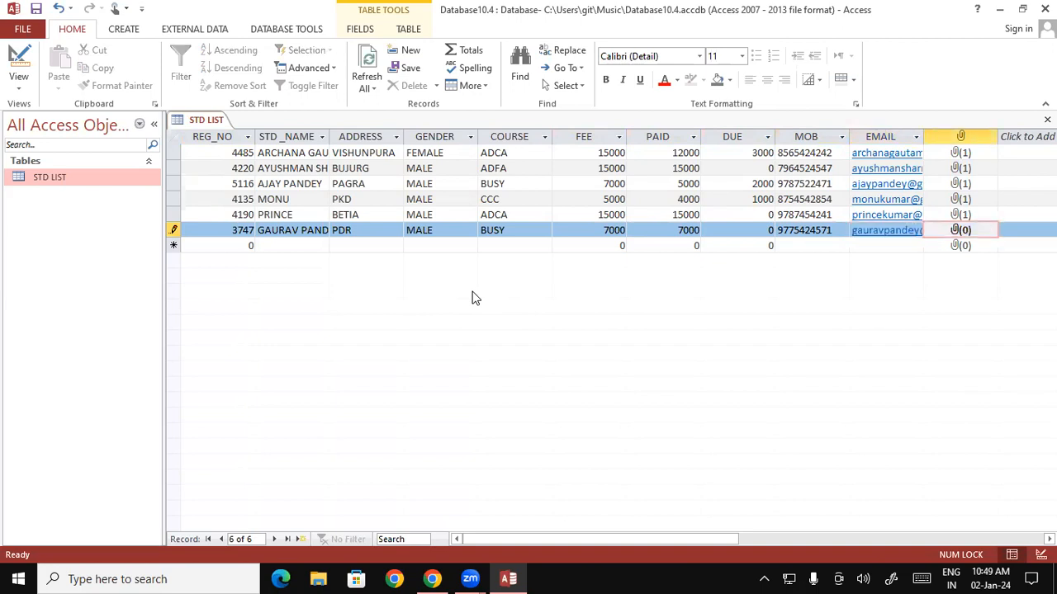
Attach FOOTBALL PNG IMAGE to the sixth student's record.
double_click(965, 232)
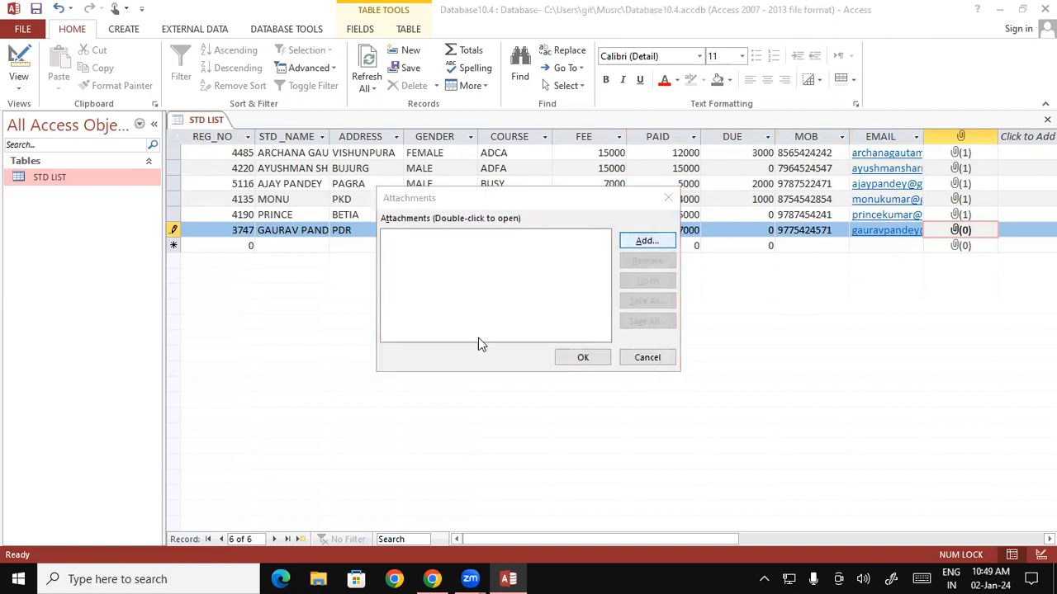
key(Return)
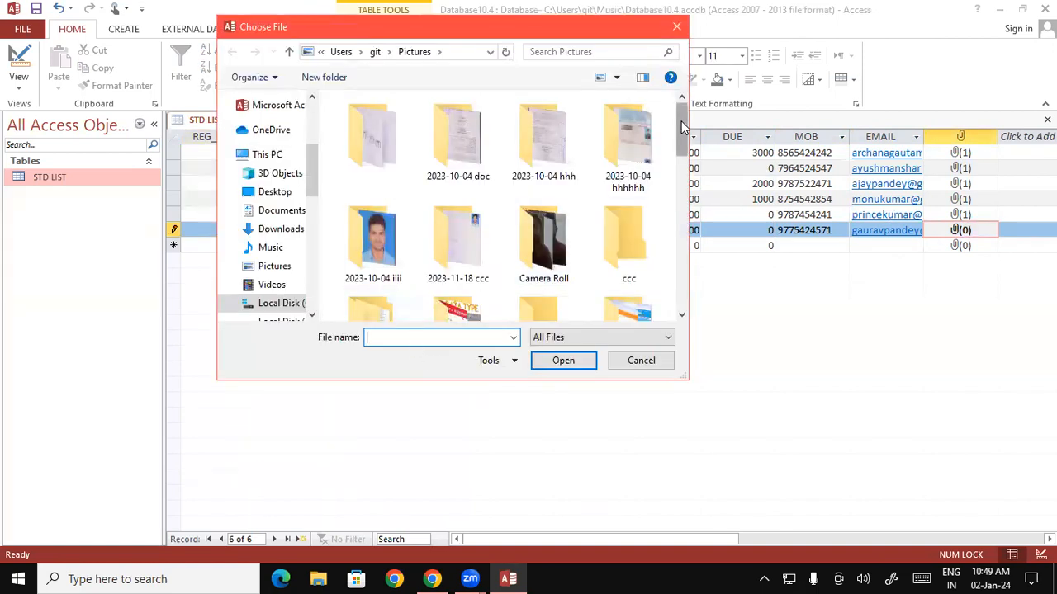
scroll(627, 273, down, 5)
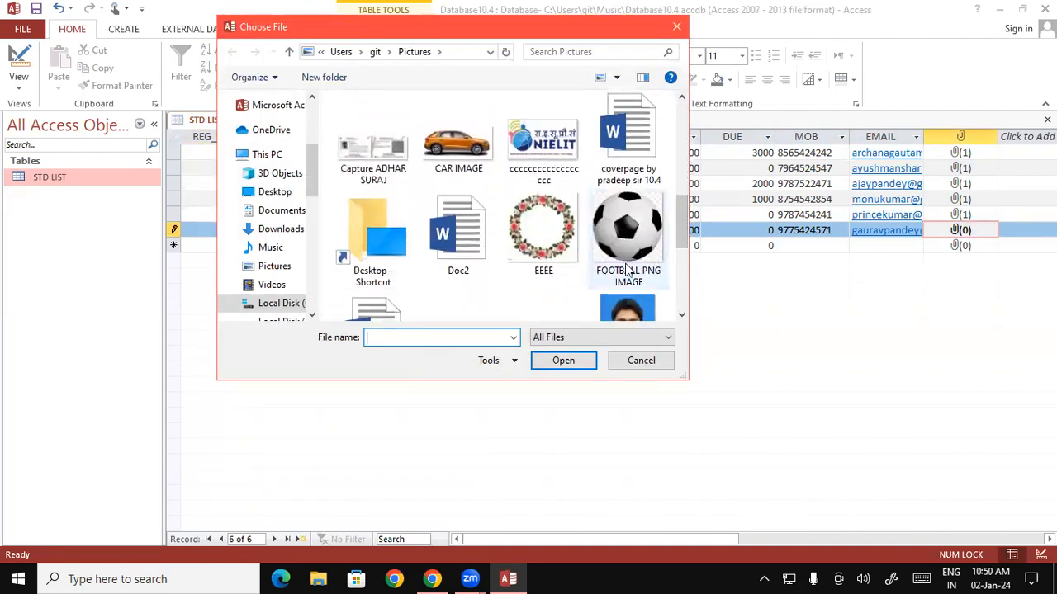
click(628, 247)
click(570, 360)
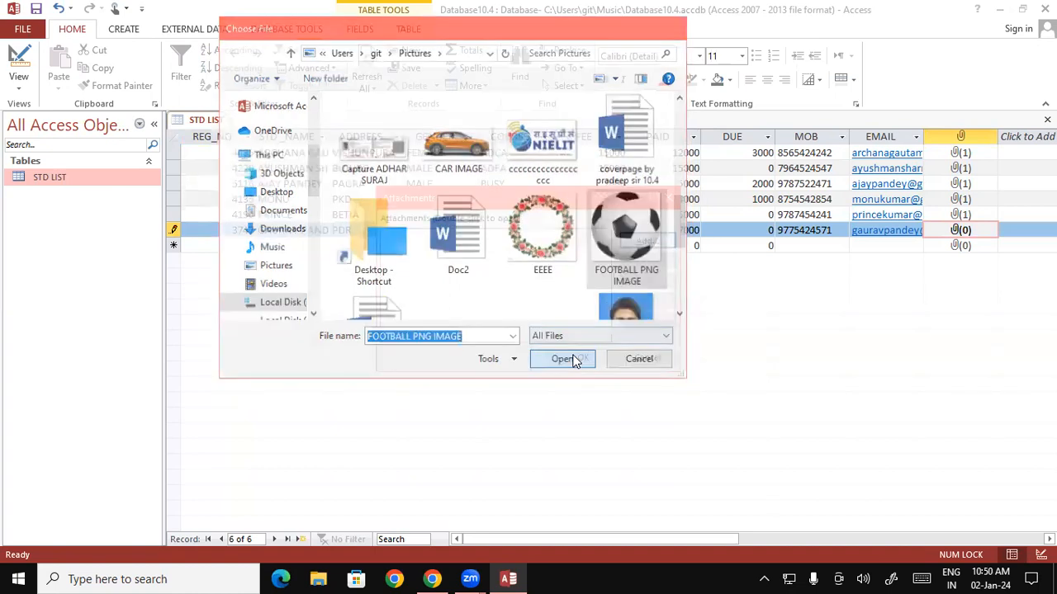
click(582, 357)
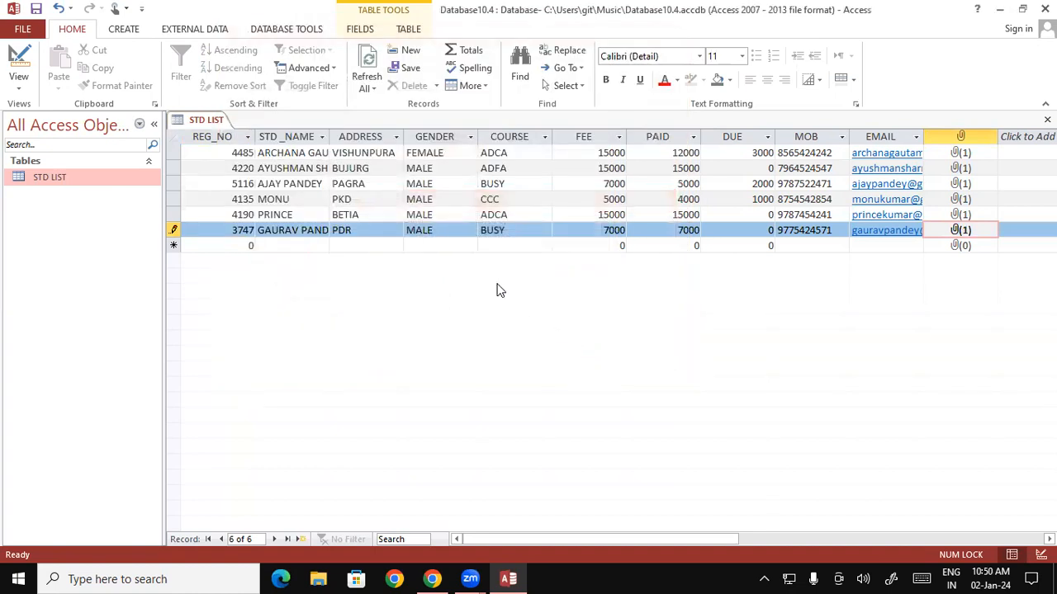
key(Tab)
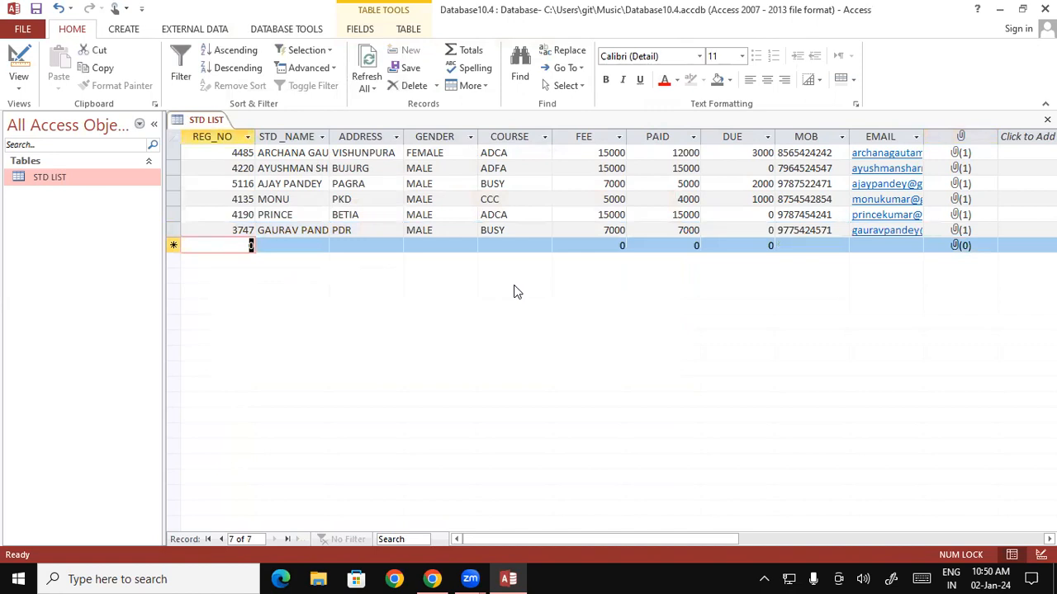
Enter REG_NO 5111 with the student's name and address in capitals.
text(51)
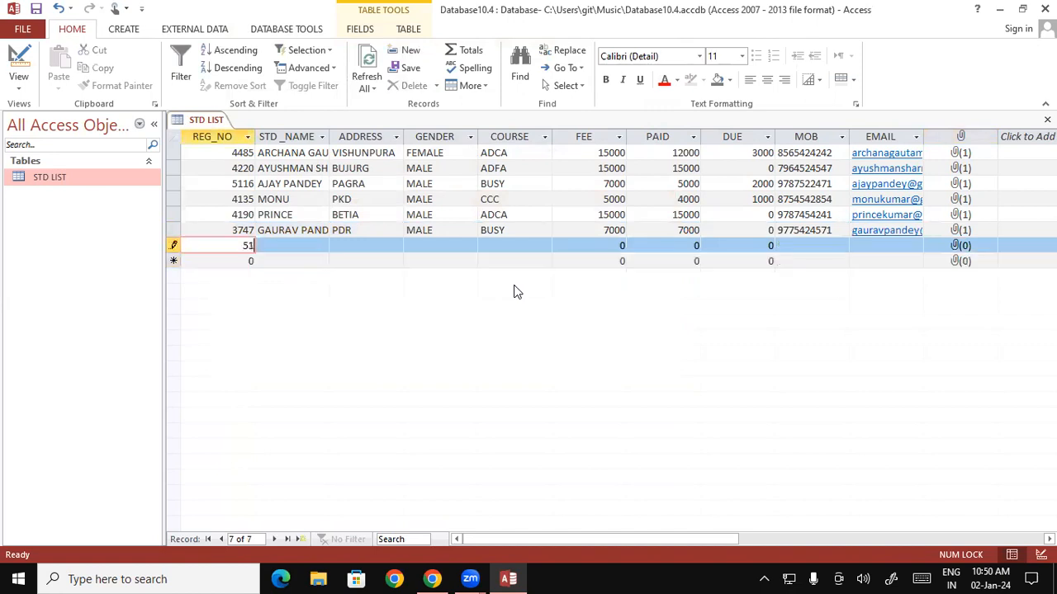
text(11)
key(Tab)
text(karti)
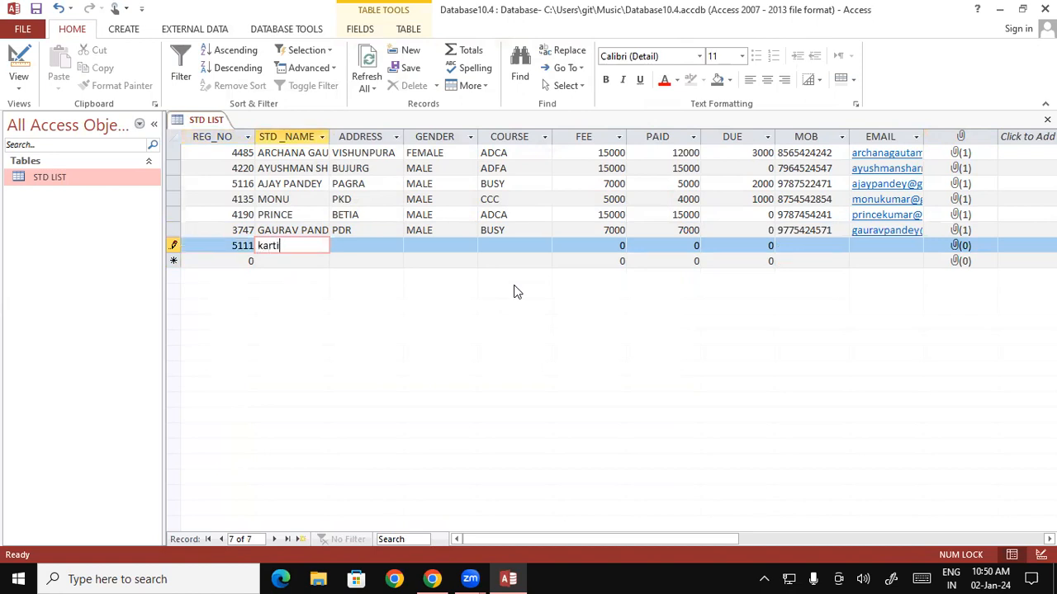
key(BackSpace)
key(BackSpace)
key(BackSpace)
key(BackSpace)
key(BackSpace)
key(Caps_Lock)
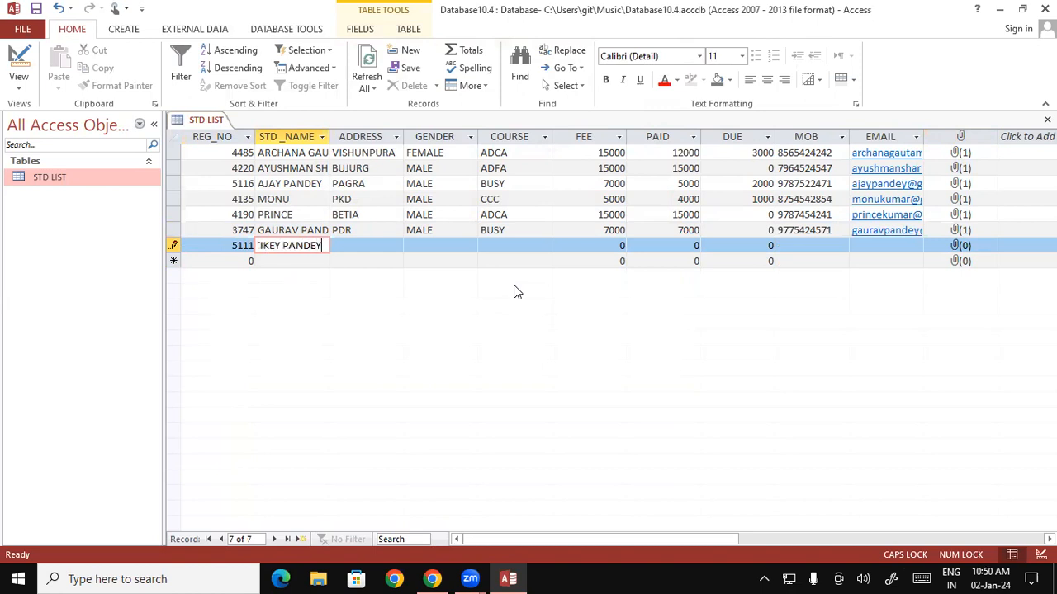
key(Tab)
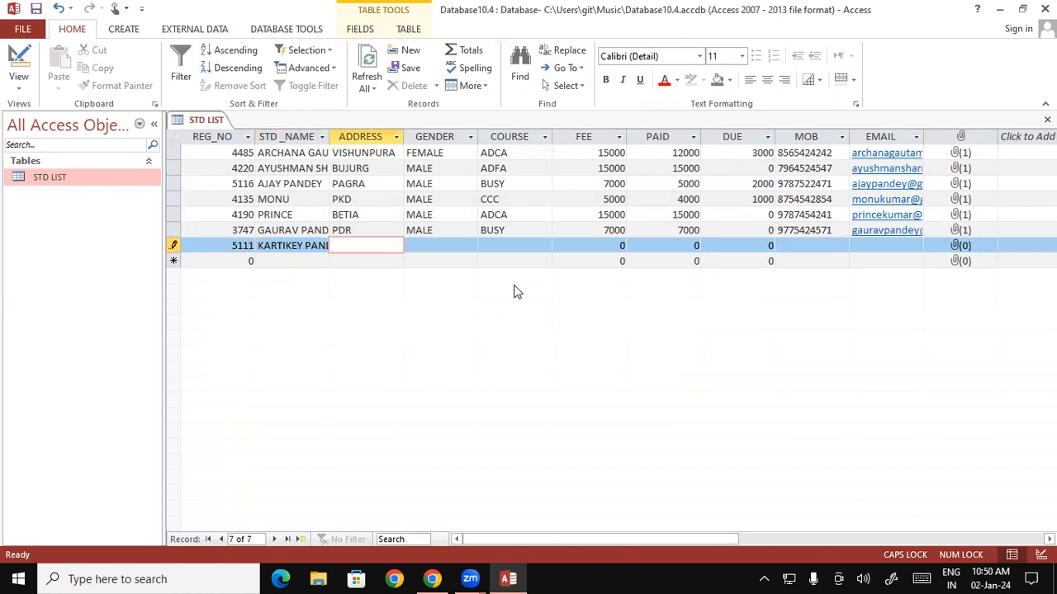
click(324, 245)
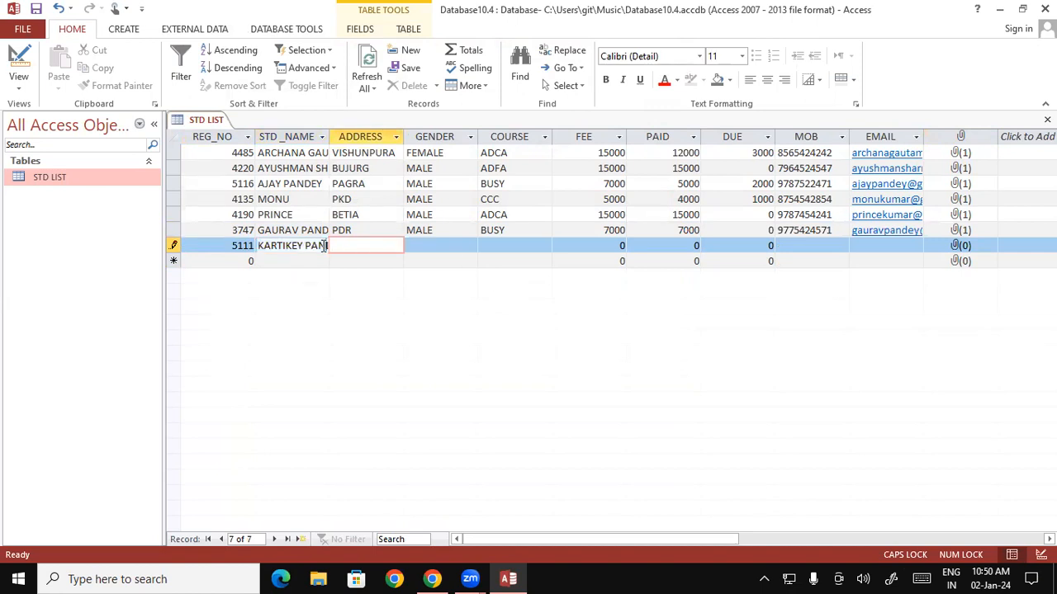
key(Right)
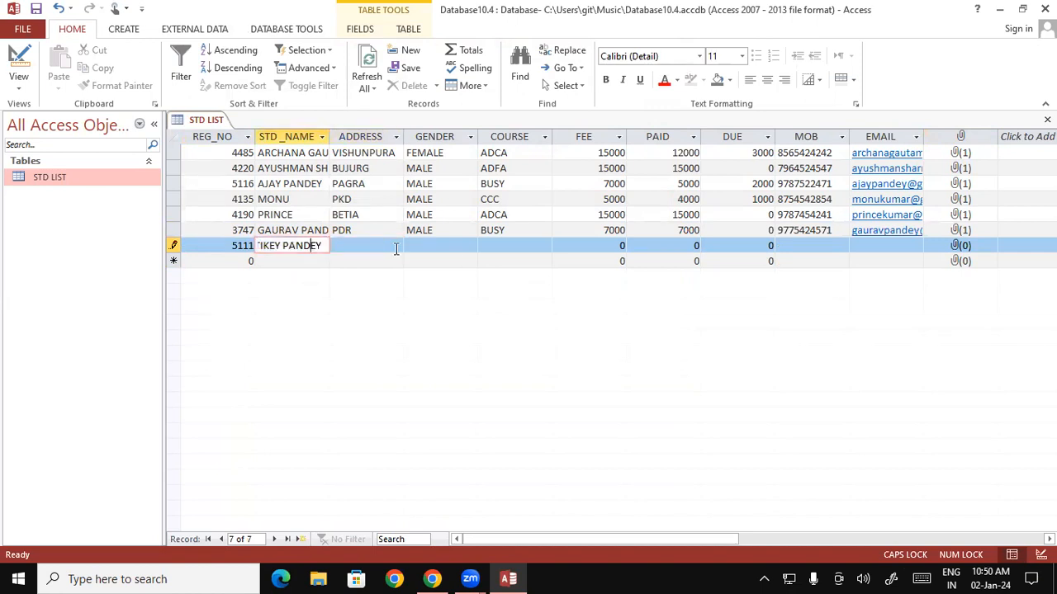
click(396, 248)
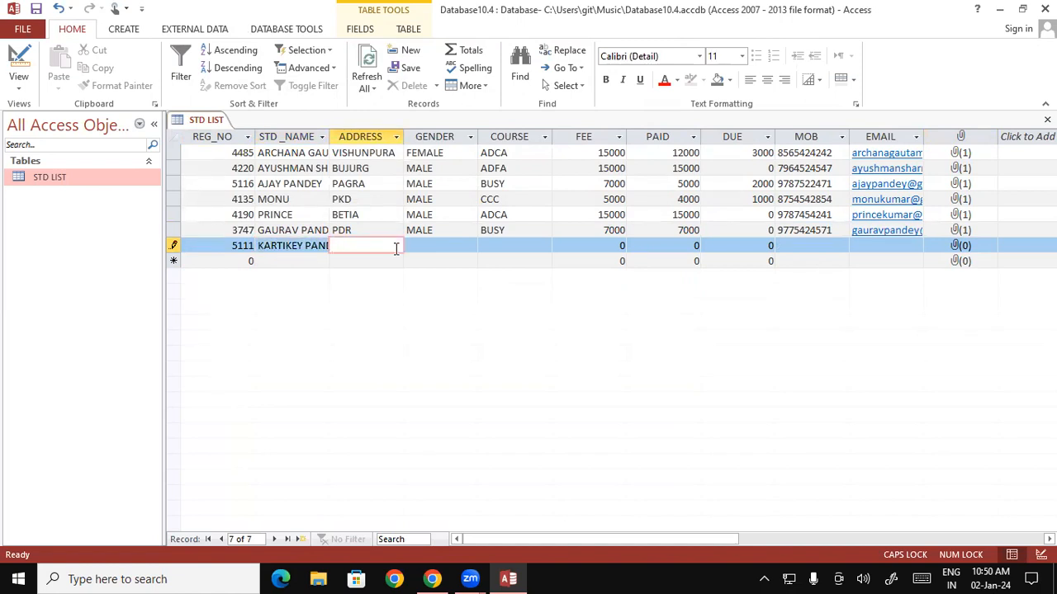
text(PANDEY DEORIA)
key(Tab)
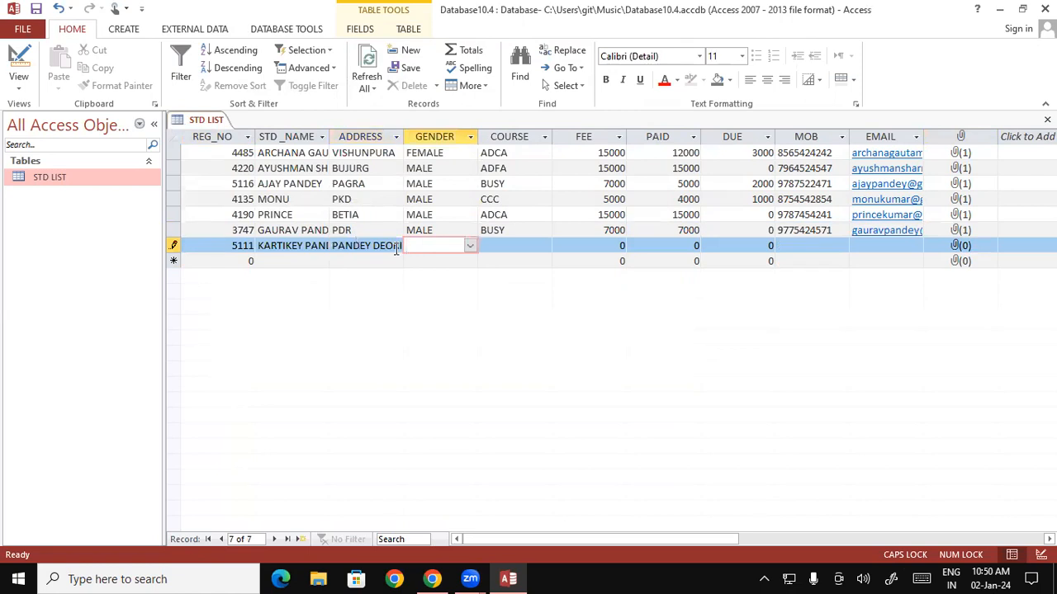
Set MALE, course OM, FEE 4500, PAID 2500 and DUE 2000.
text(MALE)
key(Tab)
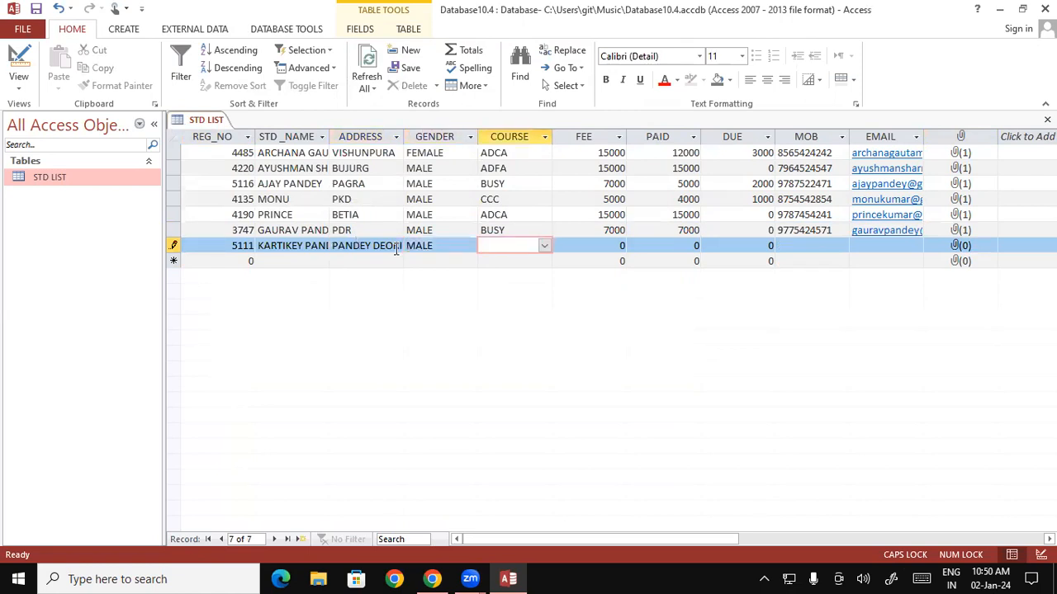
text(OM)
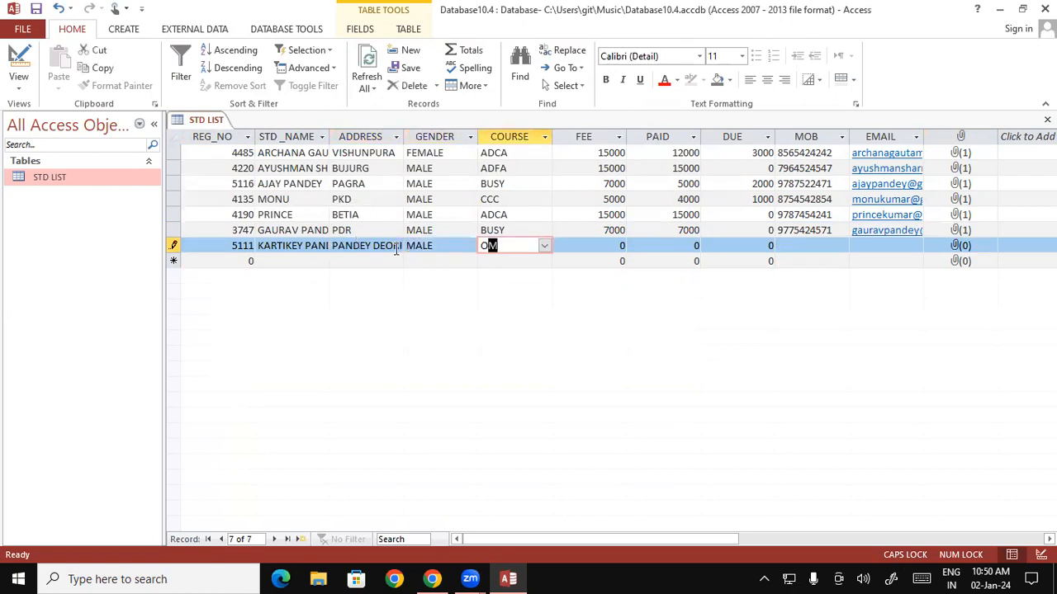
key(Tab)
text(4500)
key(Tab)
text(25)
key(Tab)
text(20)
key(Tab)
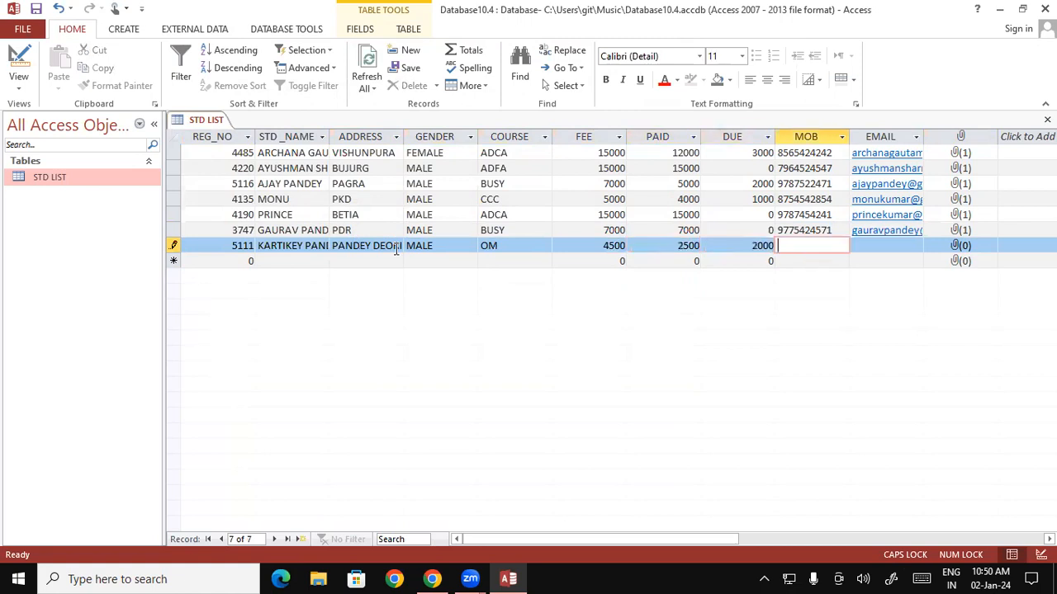
Fill in the student's mobile number and e-mail address.
key(Tab)
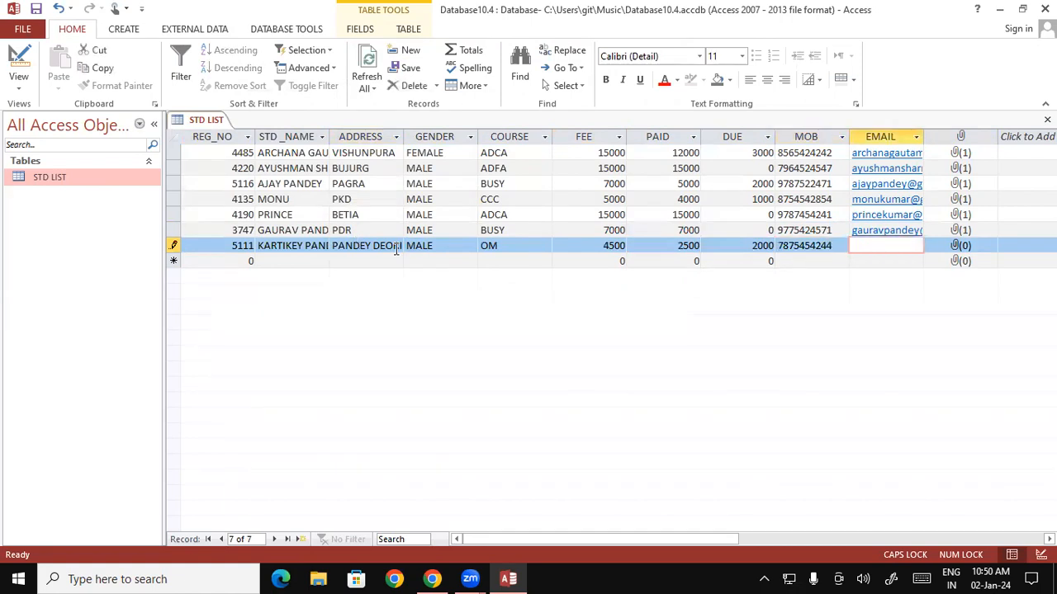
key(Caps_Lock)
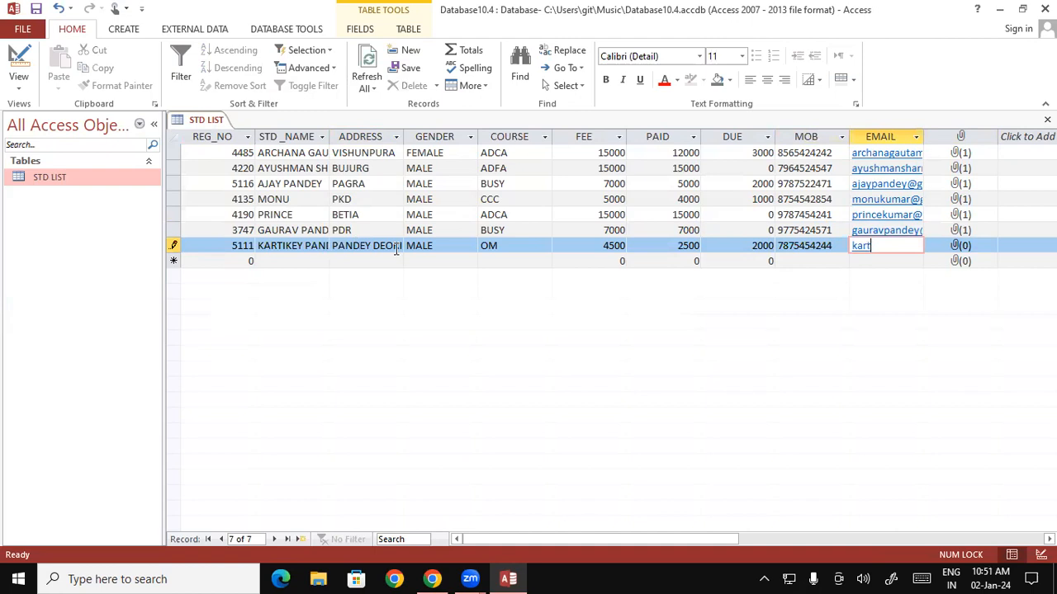
Attach the student's photo to record 5111 and save the STD LIST table.
click(948, 252)
double_click(947, 252)
click(646, 240)
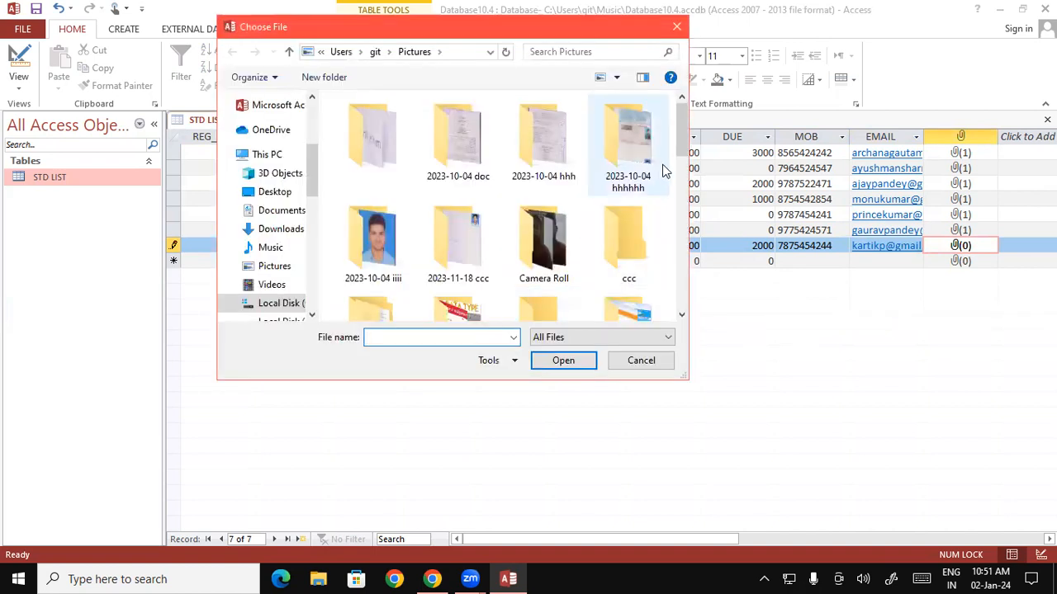
drag(685, 137, 693, 271)
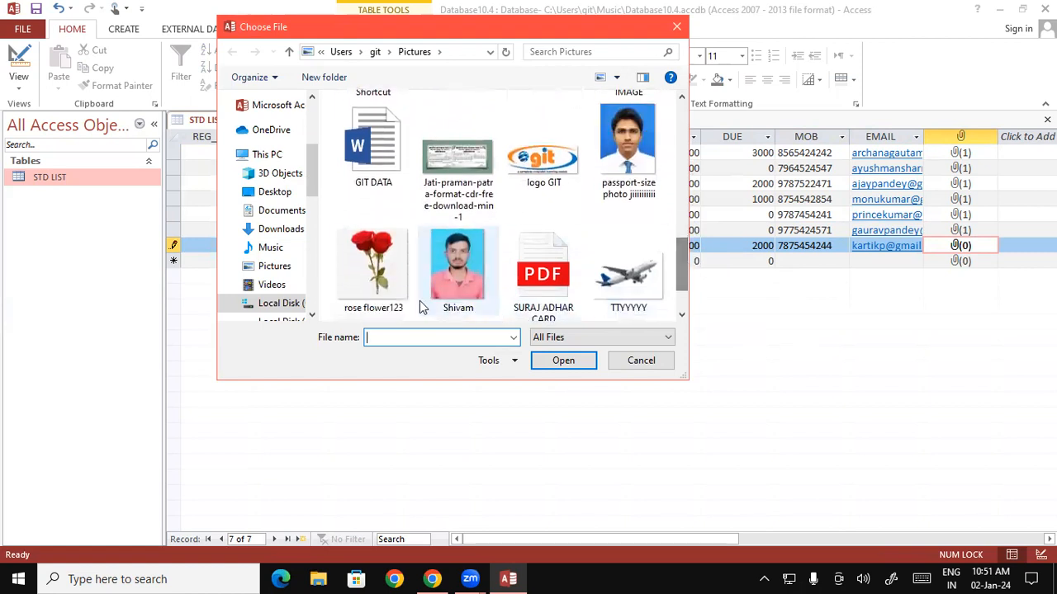
click(465, 274)
click(557, 361)
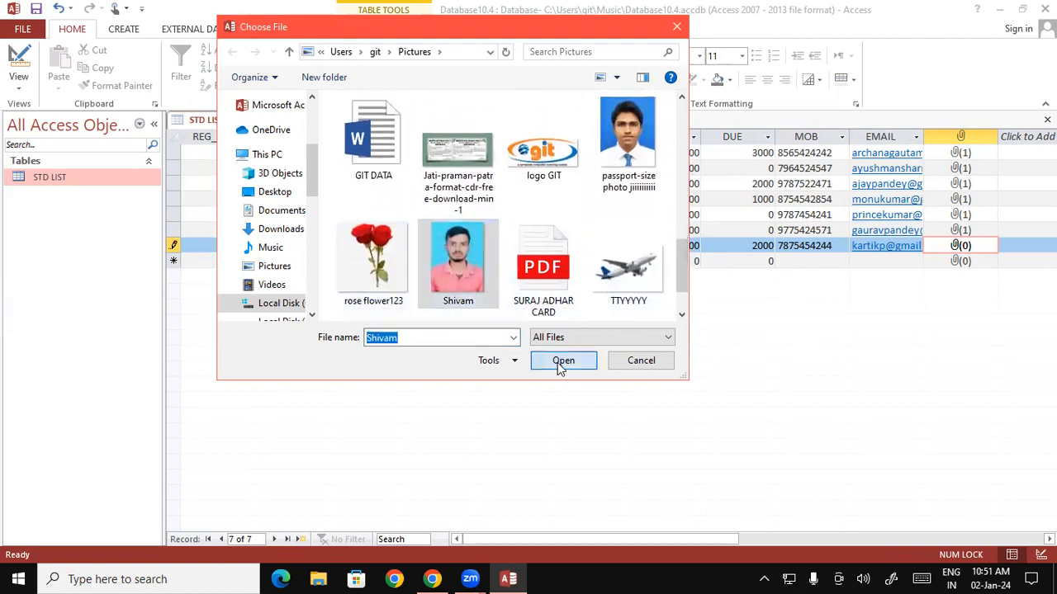
click(567, 357)
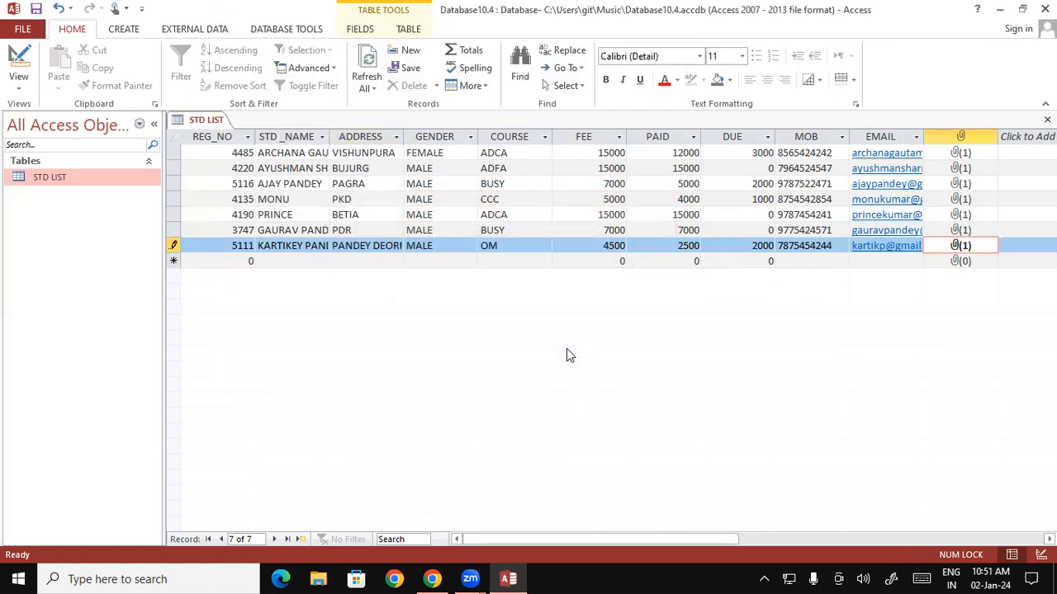
right_click(204, 120)
click(232, 128)
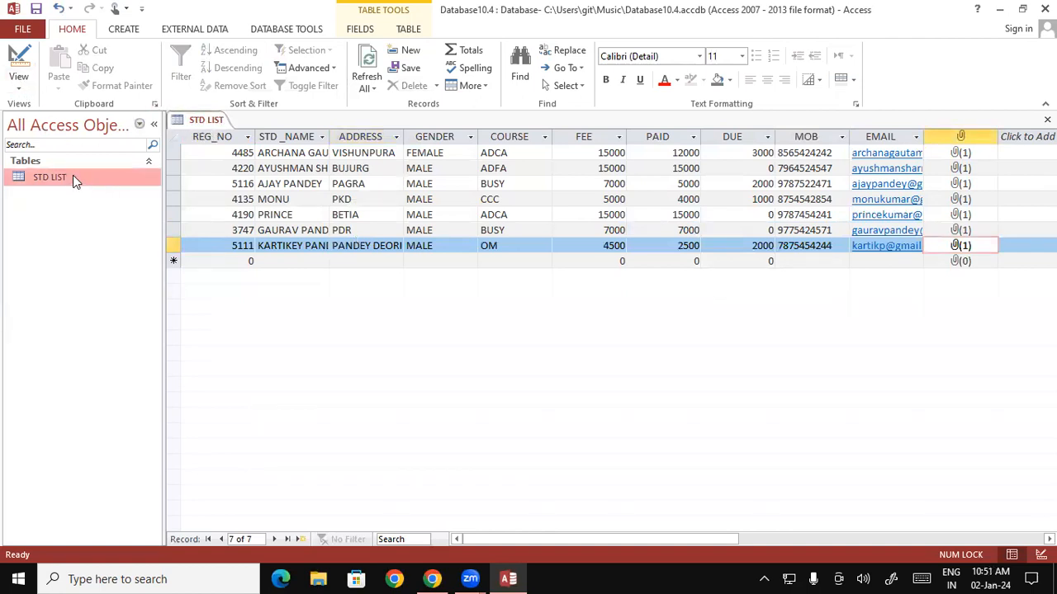
Switch the STD LIST table from Datasheet View to Design View.
click(18, 83)
click(22, 89)
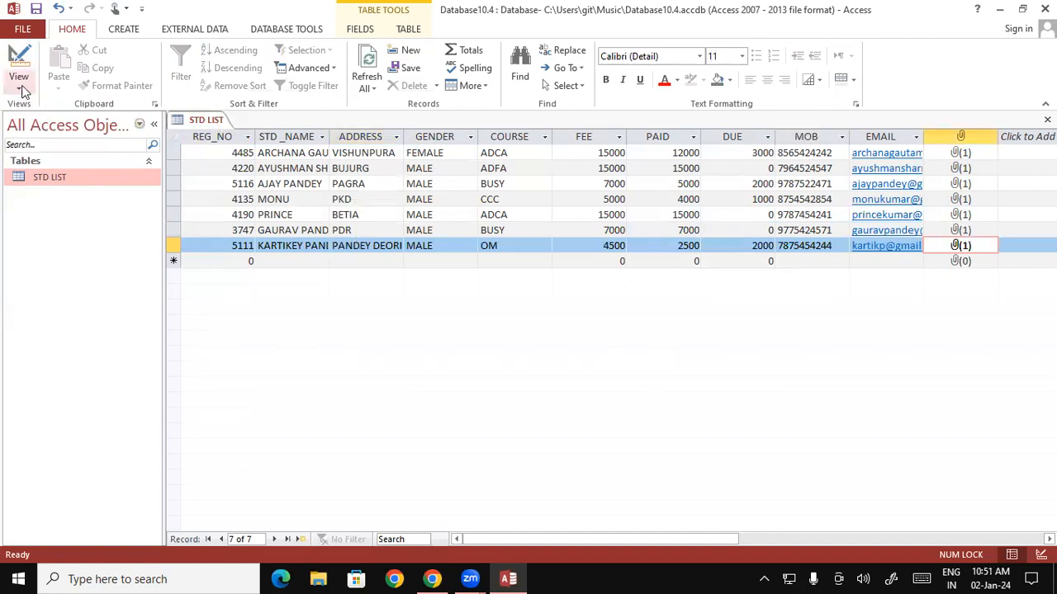
click(18, 81)
click(35, 122)
click(18, 83)
click(44, 142)
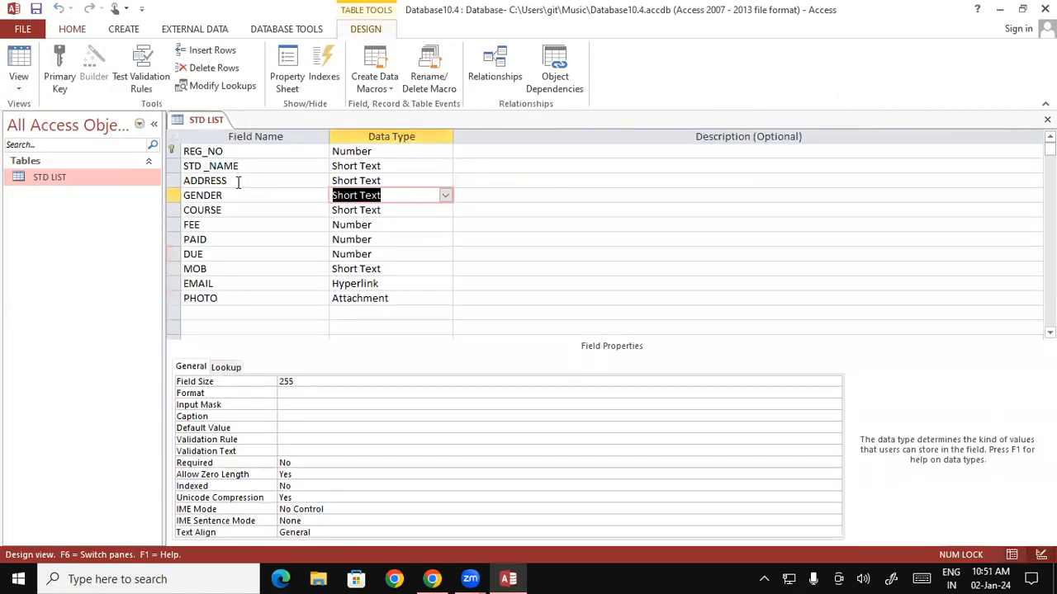
Inspect the GENDER and DUE field rows without changes, then reopen STD LIST as a datasheet.
click(172, 195)
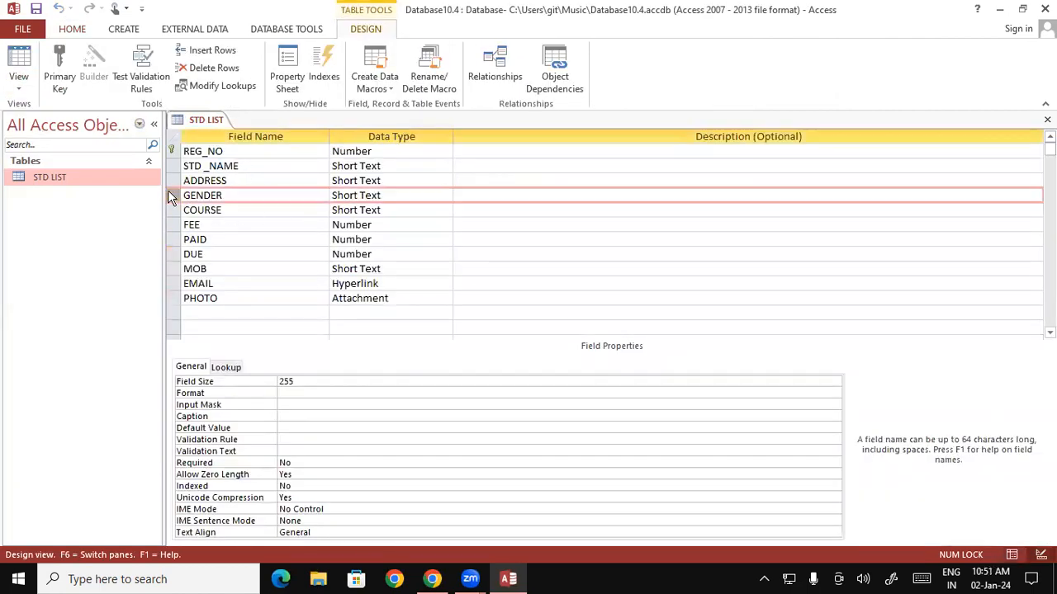
right_click(170, 195)
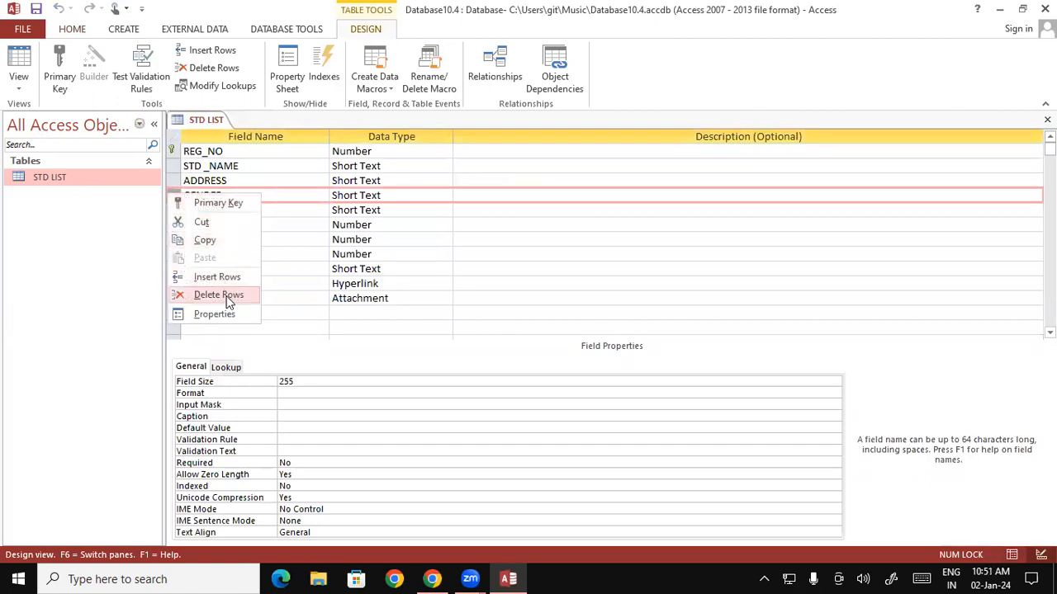
click(357, 328)
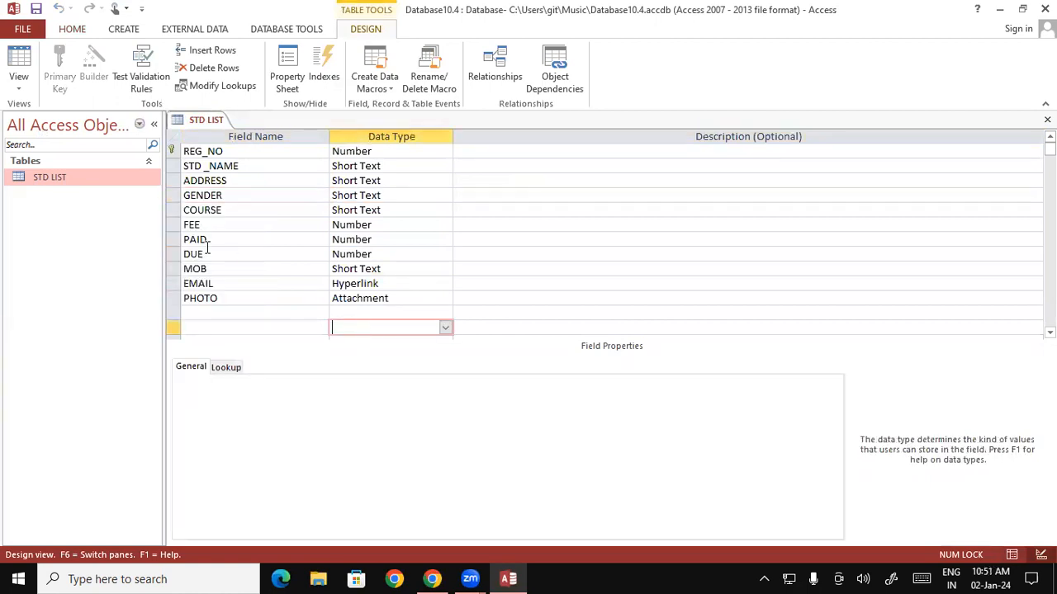
click(487, 250)
double_click(78, 175)
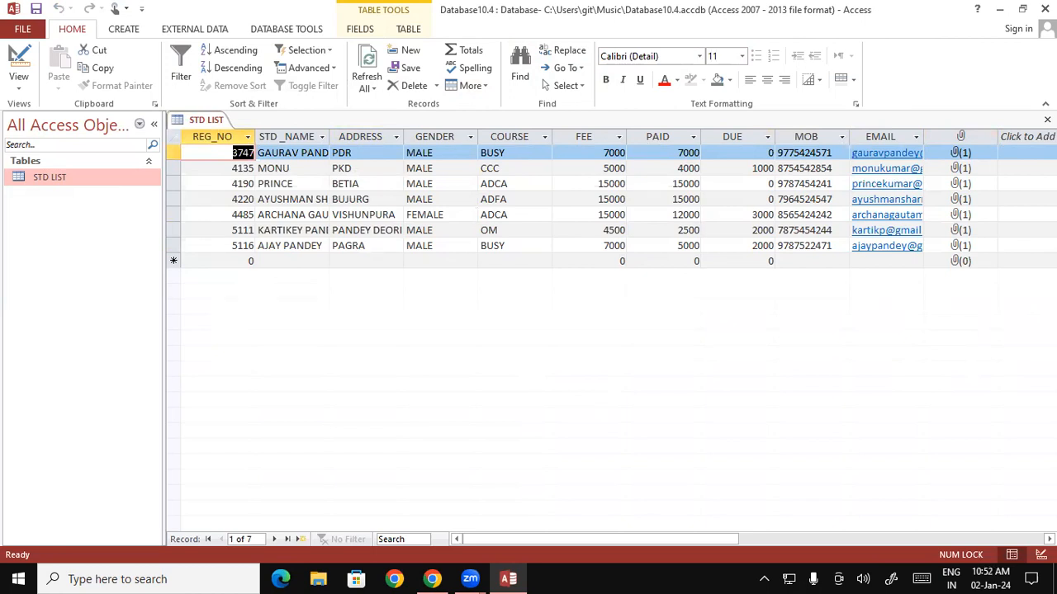
click(884, 184)
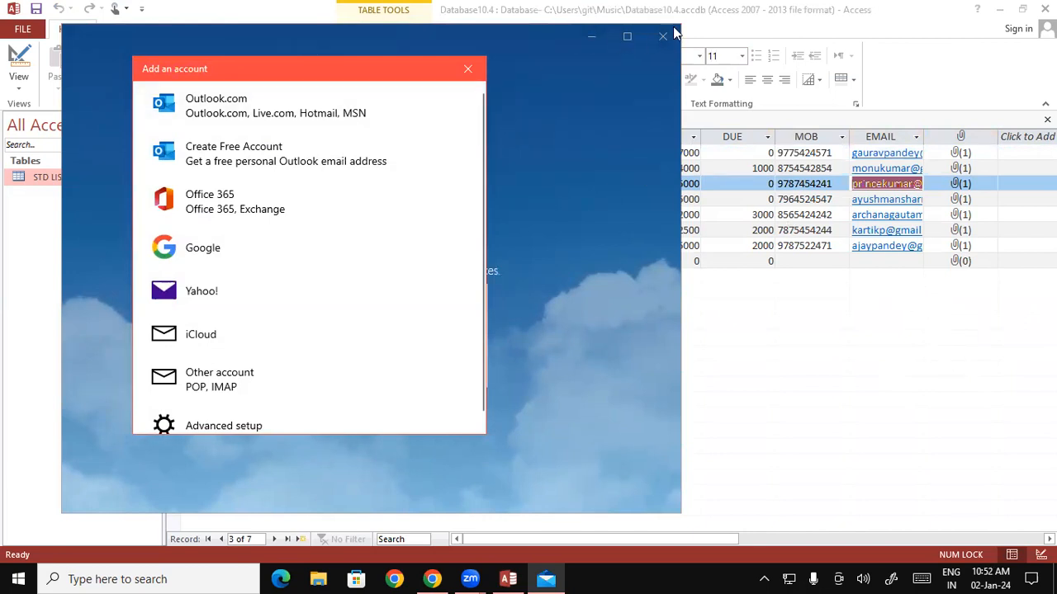
click(467, 69)
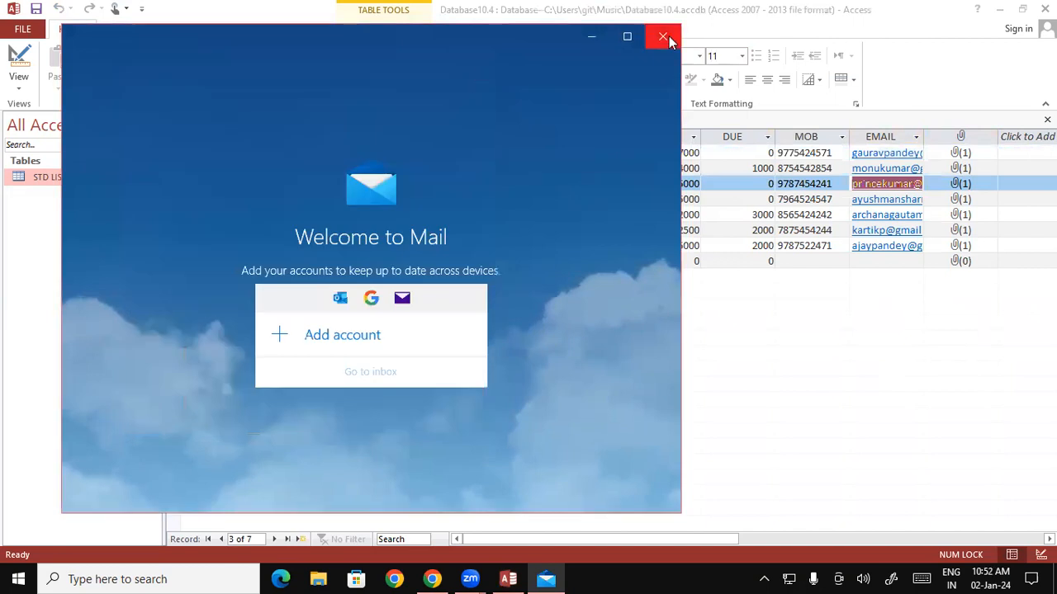
click(663, 38)
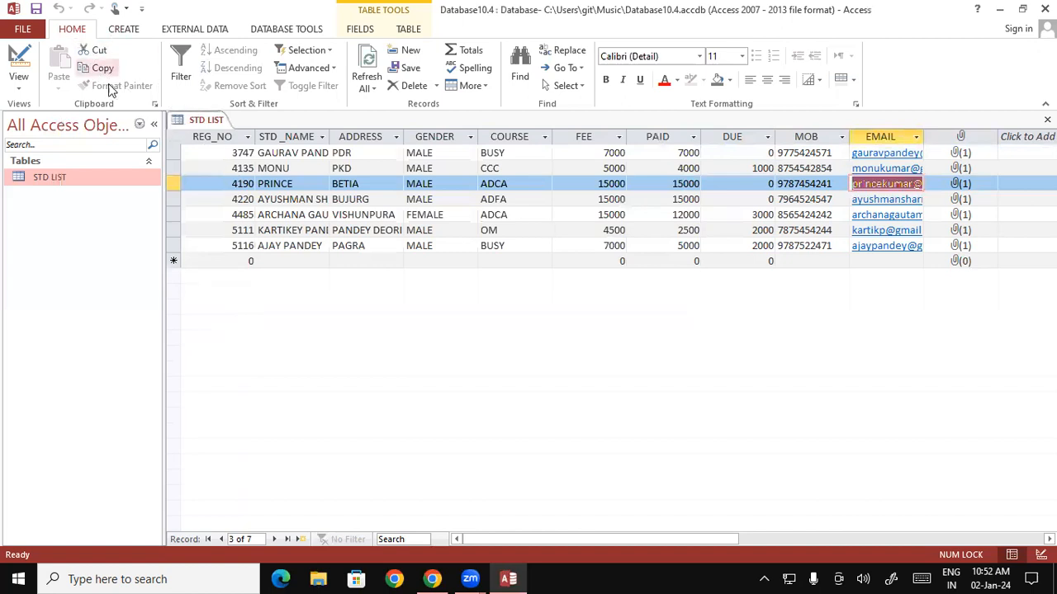
Toggle STD LIST to Design View, back to Datasheet View, then into Design View again.
click(19, 87)
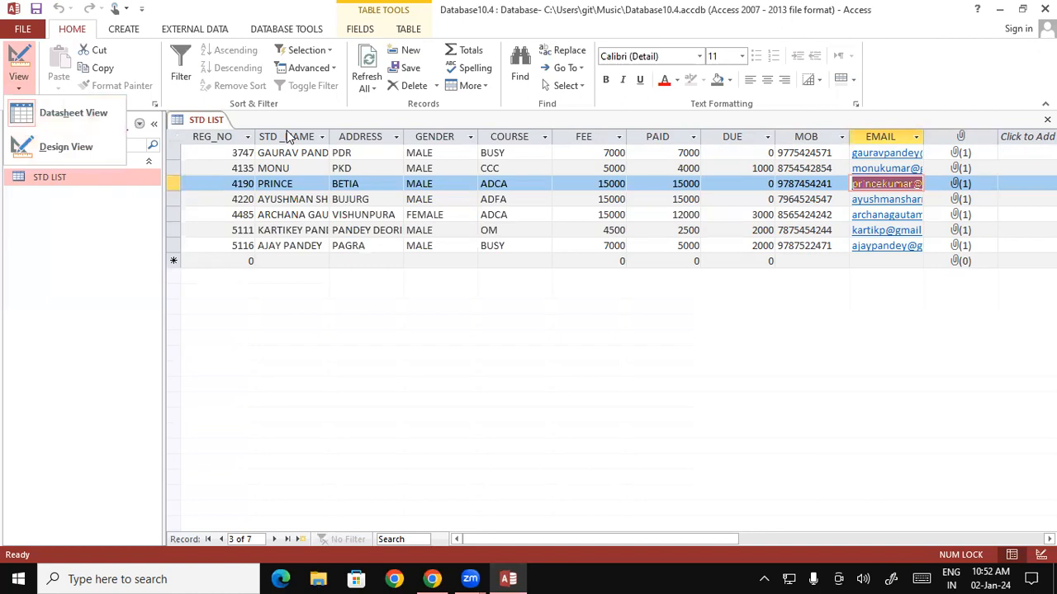
click(85, 142)
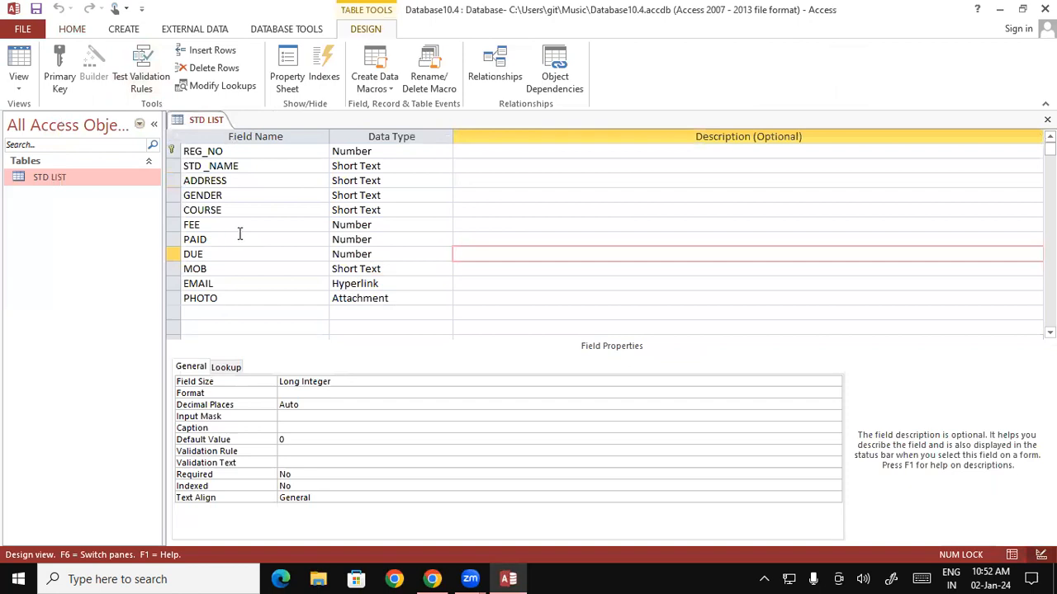
click(19, 83)
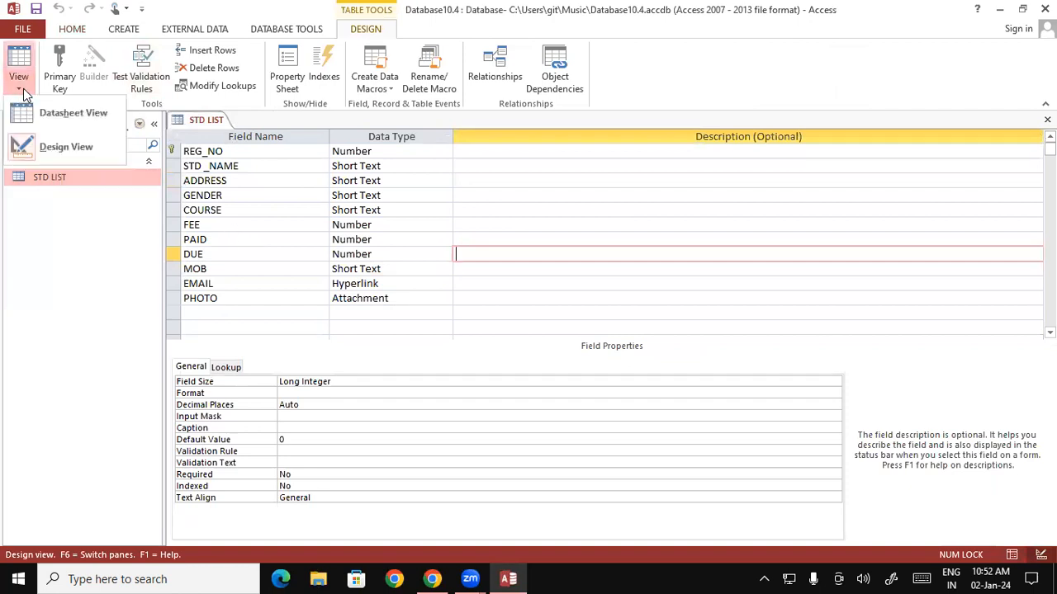
click(46, 112)
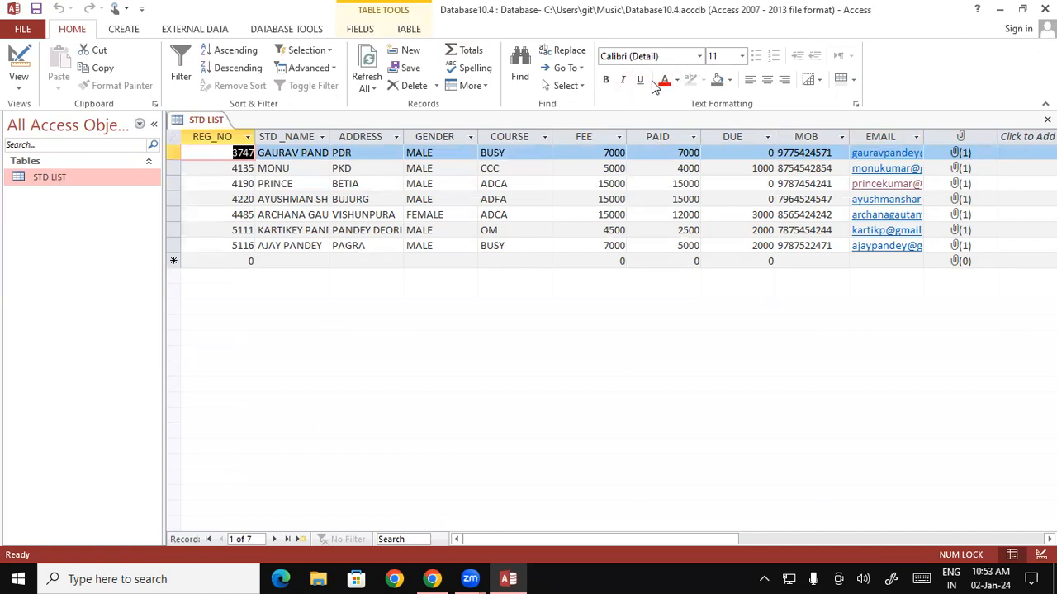
click(19, 83)
click(41, 118)
click(20, 82)
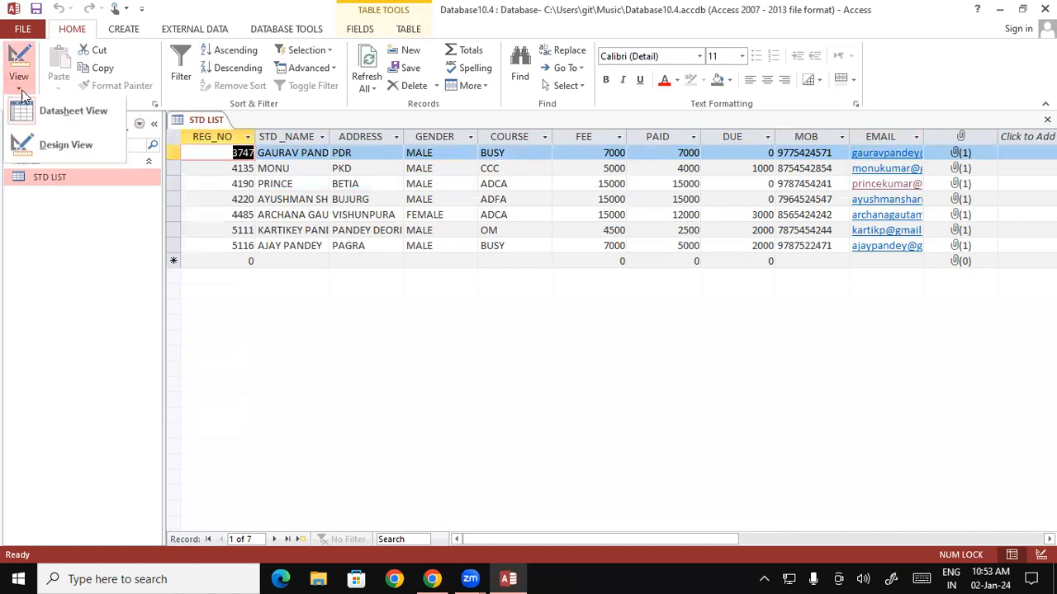
click(51, 143)
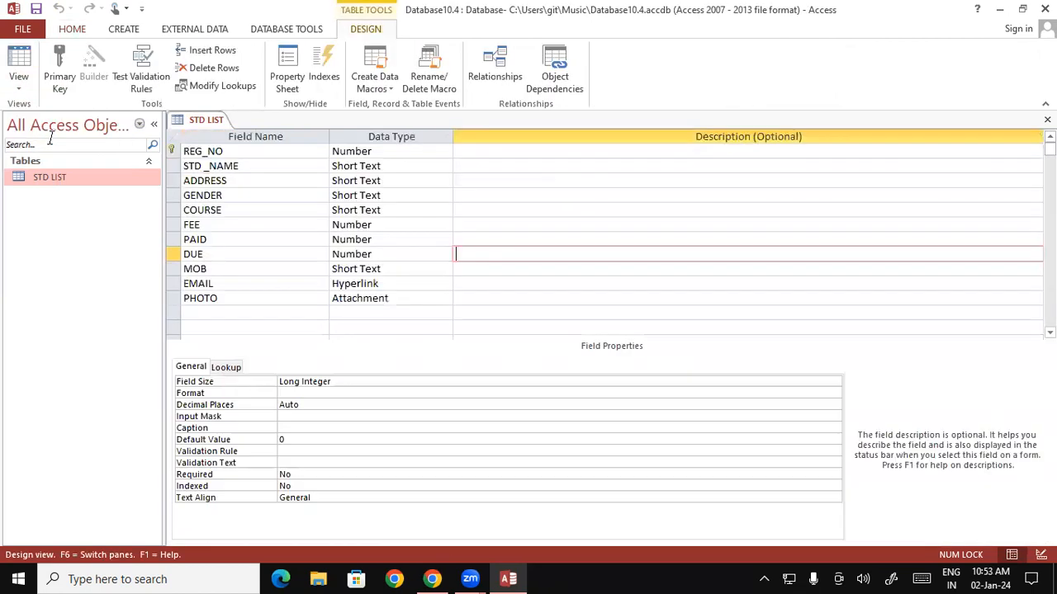
Display REG_NO's field properties, showing it required and indexed with no duplicates.
click(249, 154)
click(73, 30)
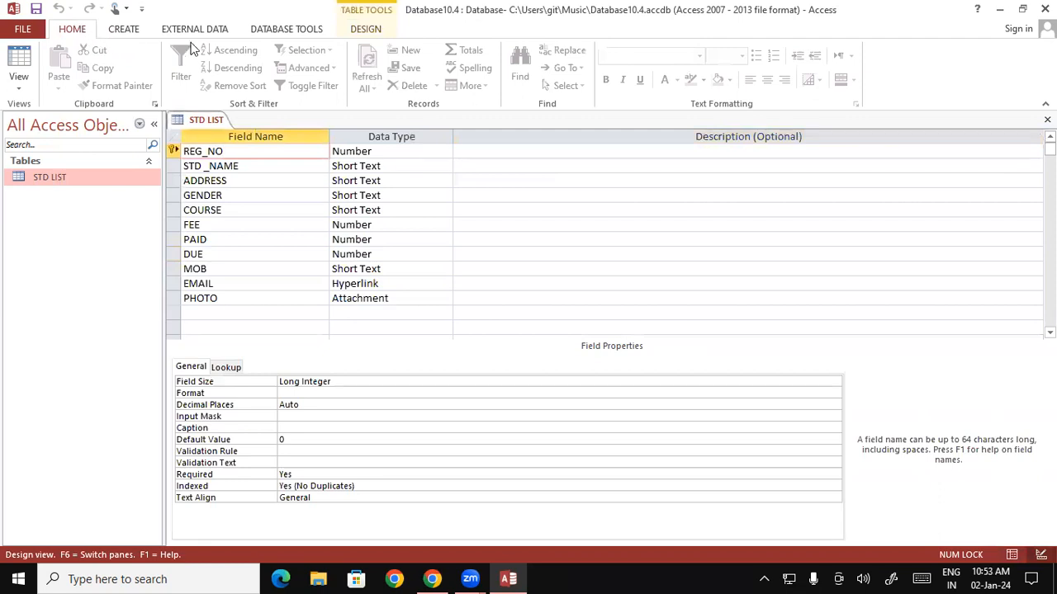
drag(236, 151, 183, 153)
drag(249, 165, 182, 166)
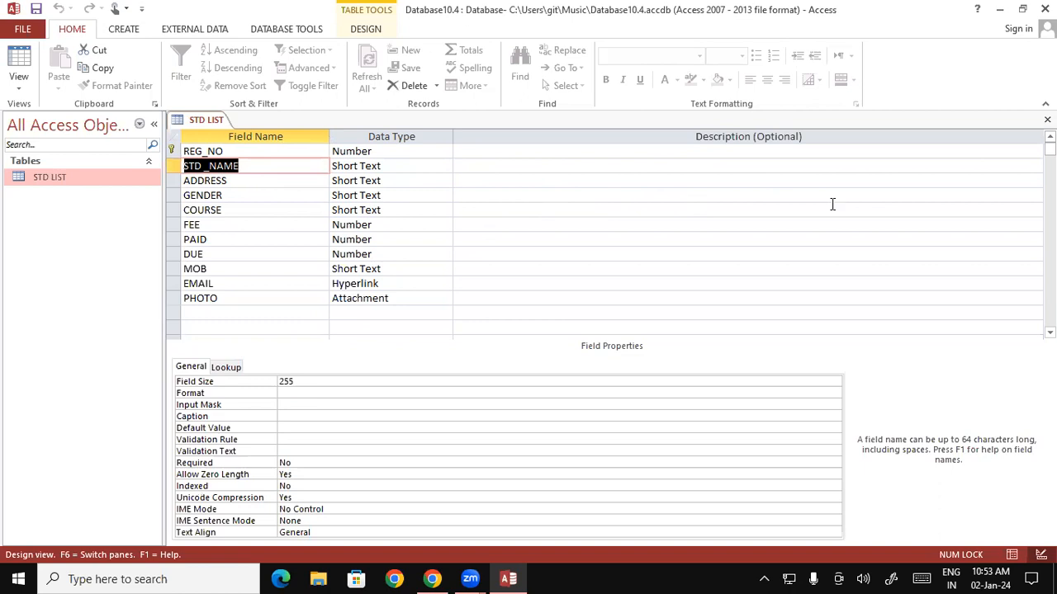
click(576, 156)
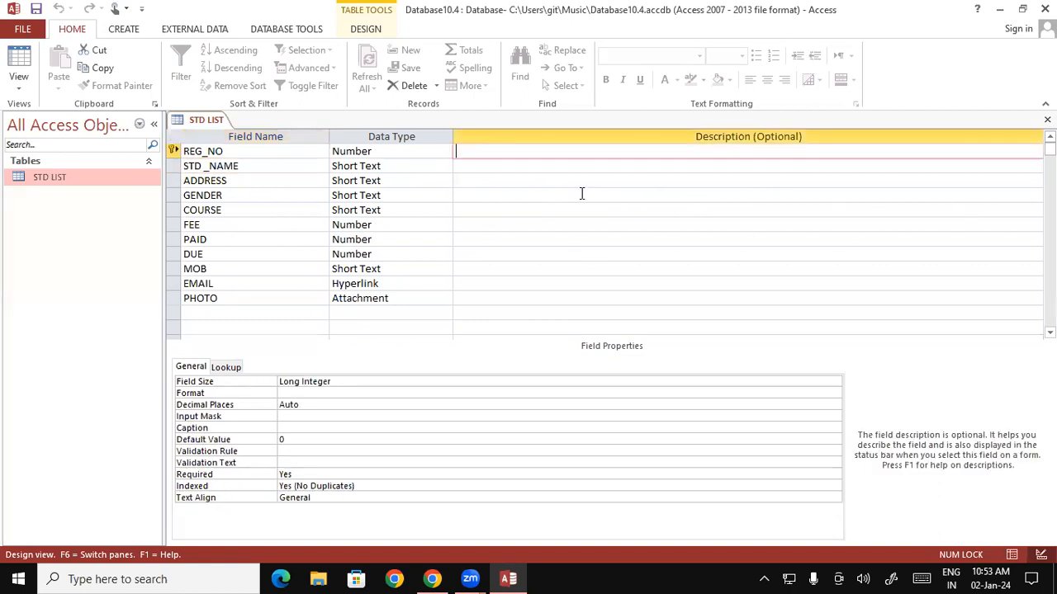